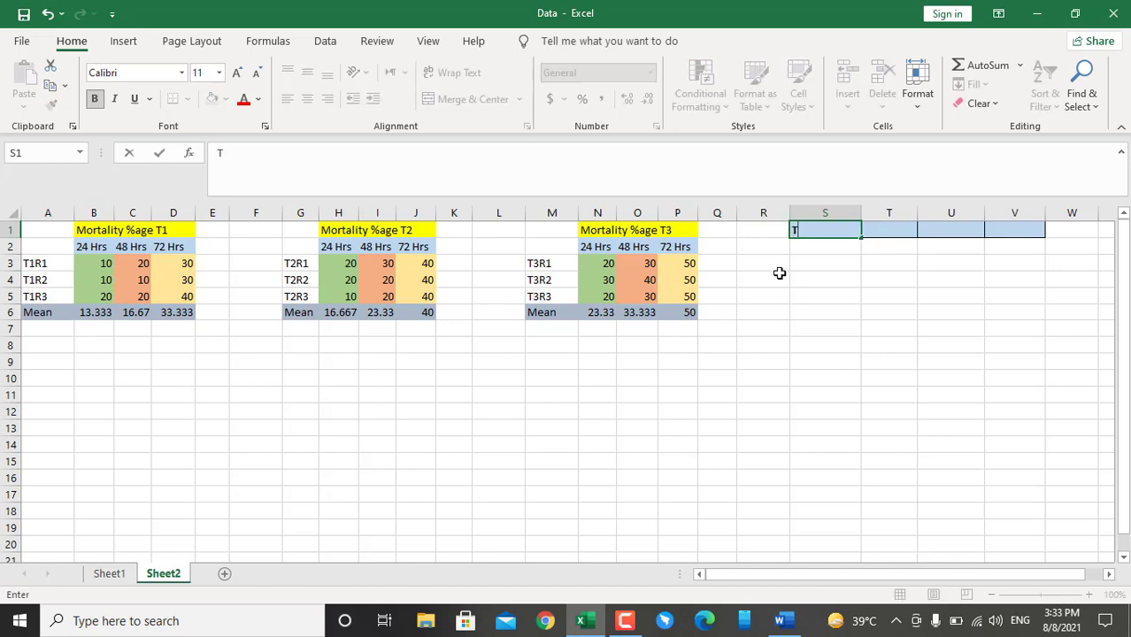
Enter the column headings Trt, Time, Rep and Mortality in cells S1 to V1.
{"action": "key", "text": "Tab"}
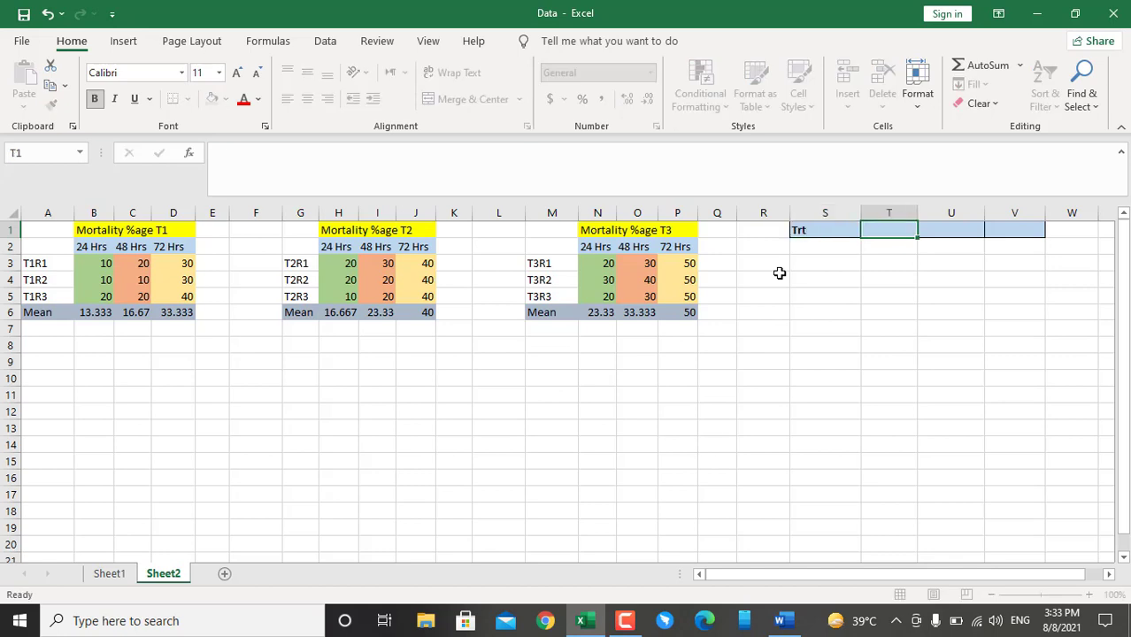
{"action": "type", "text": "Time"}
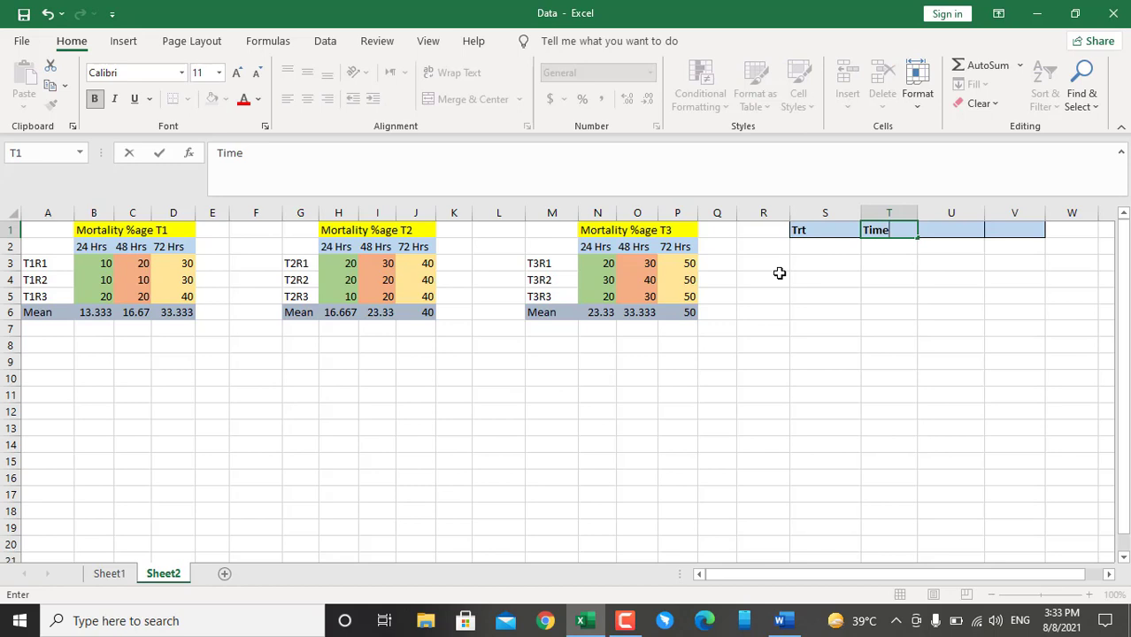
{"action": "key", "text": "Tab"}
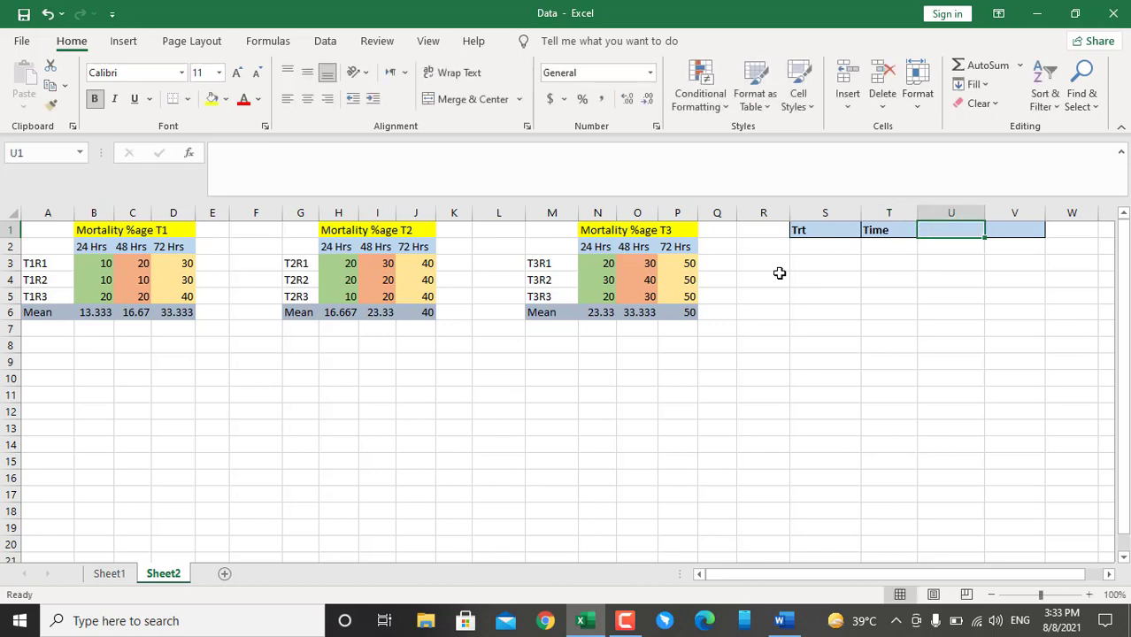
{"action": "type", "text": "Re"}
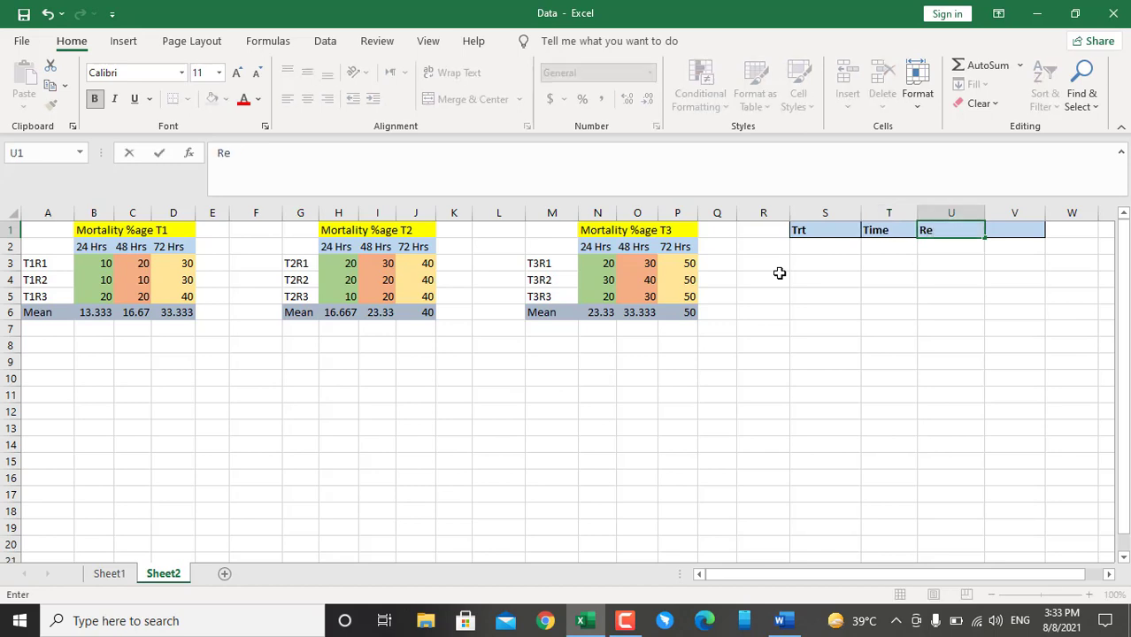
{"action": "type", "text": "p"}
{"action": "key", "text": "Tab"}
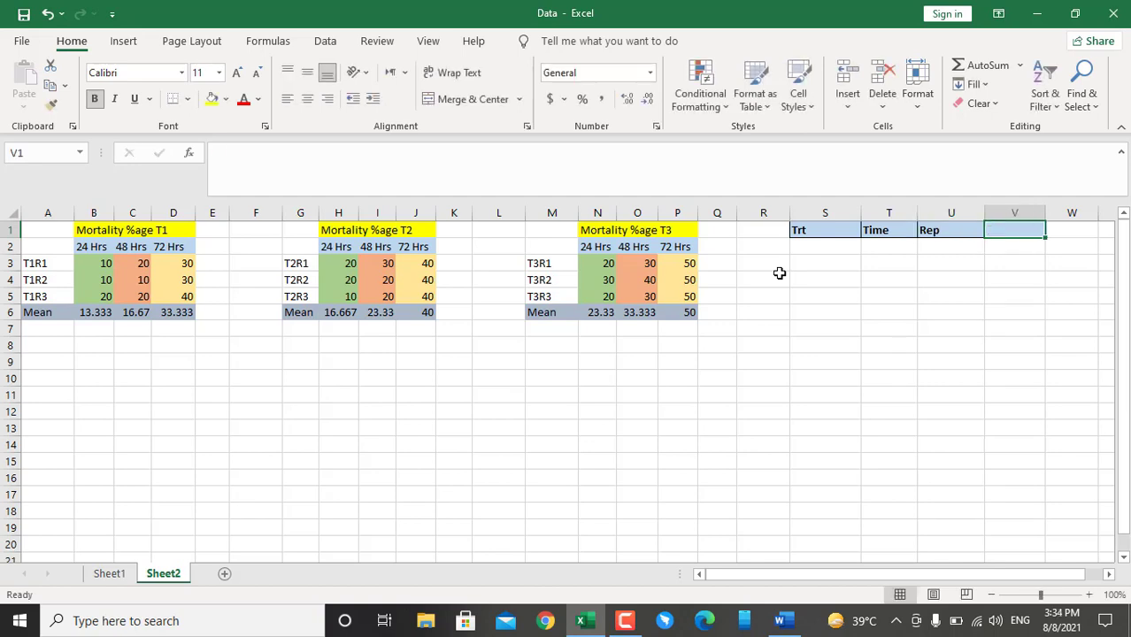
{"action": "type", "text": "Mortal"}
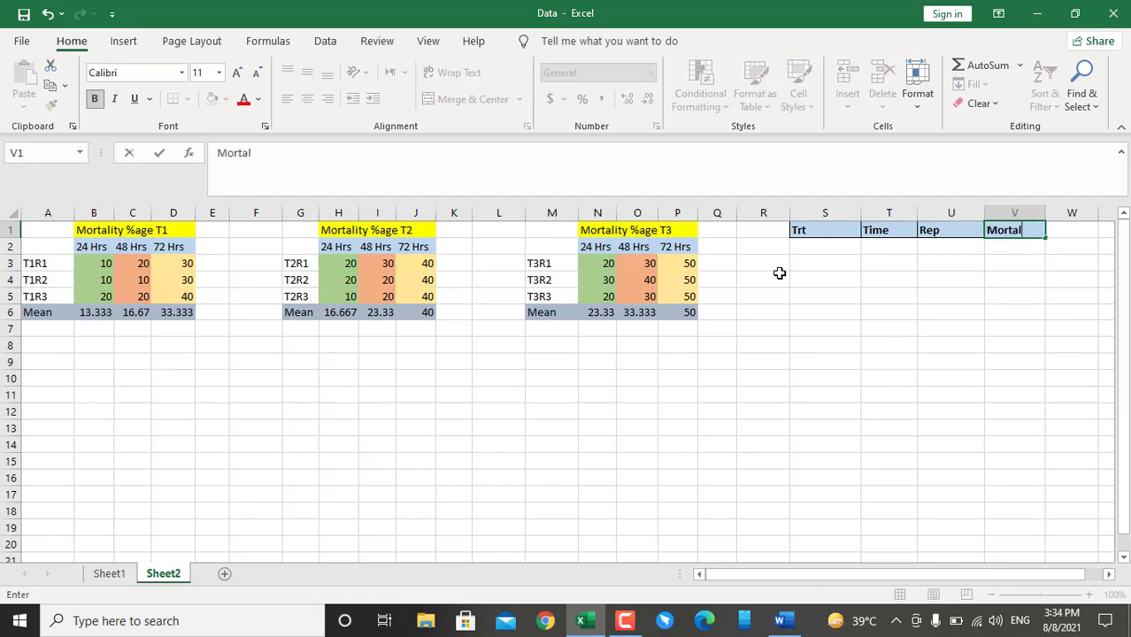
{"action": "type", "text": "ity"}
{"action": "key", "text": "Down"}
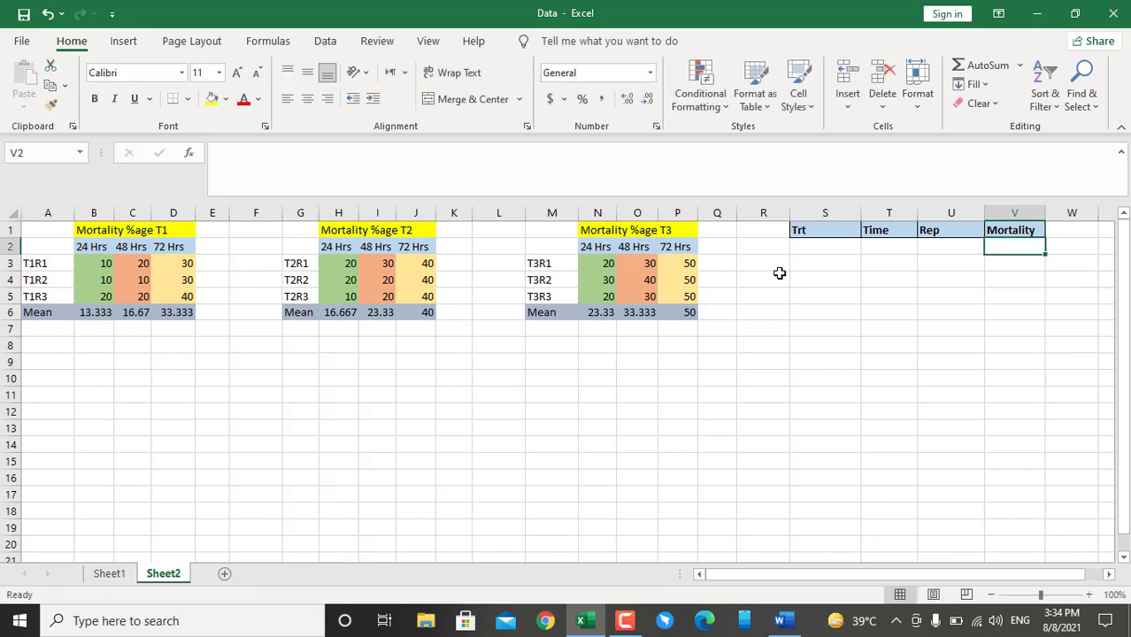
Enter treatment code 1 in the first three rows of the Trt column, cells S2 to S4.
{"action": "key", "text": "Left"}
{"action": "key", "text": "Left"}
{"action": "key", "text": "Left"}
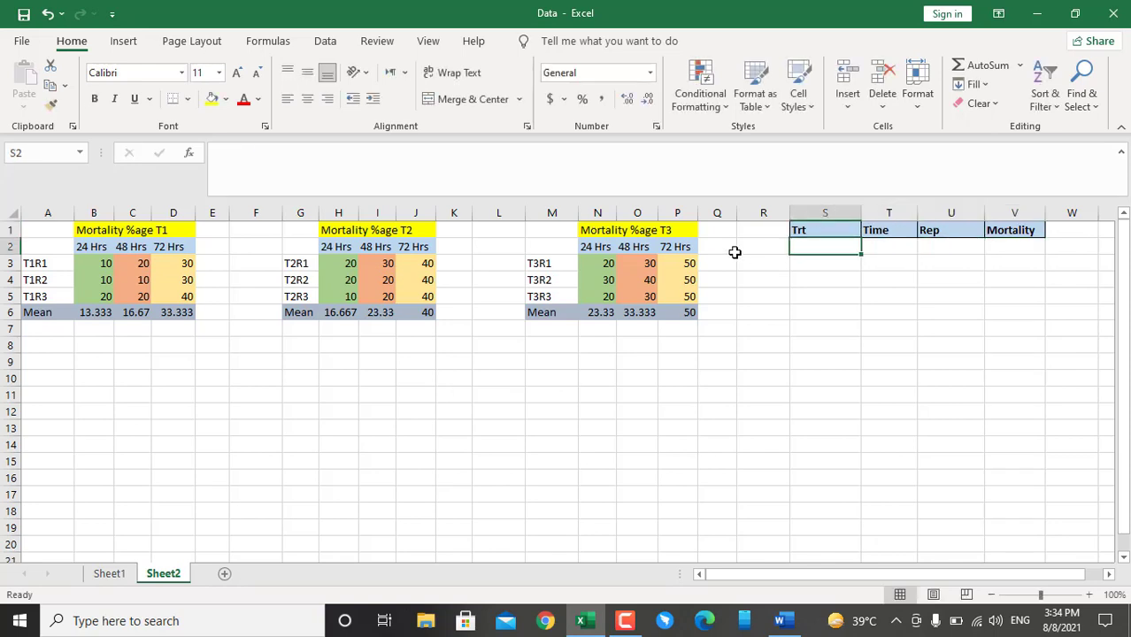
{"action": "type", "text": "1"}
{"action": "key", "text": "Return"}
{"action": "type", "text": "1"}
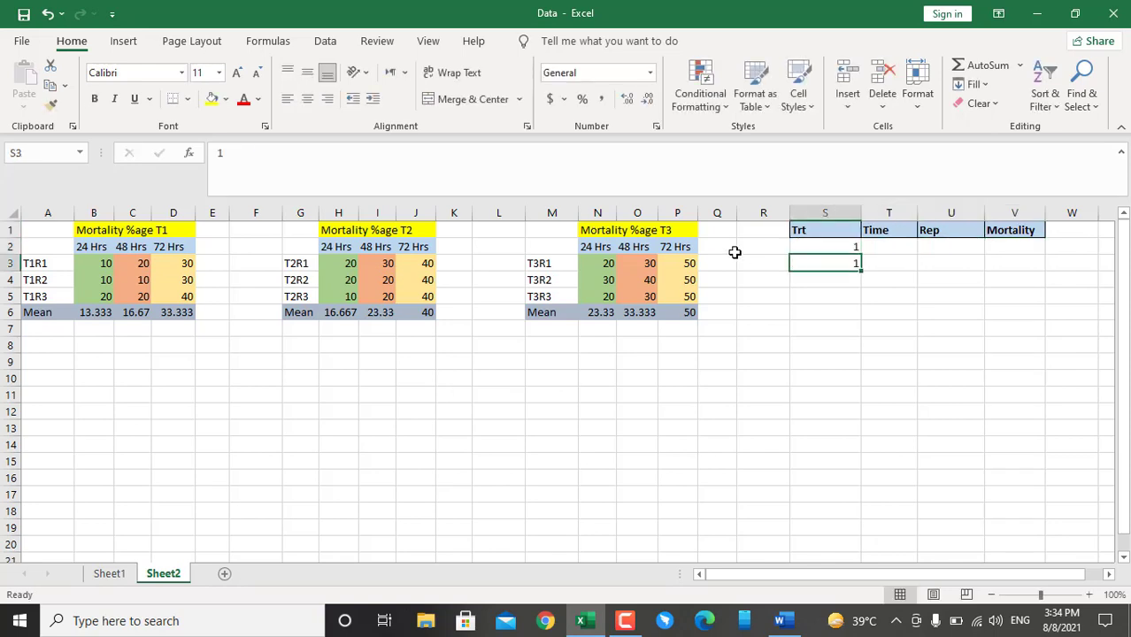
{"action": "key", "text": "Return"}
{"action": "type", "text": "1"}
{"action": "key", "text": "Tab"}
Enter time code 1 for the first three rows of the Time column, cells T2 to T4.
{"action": "key", "text": "Up"}
{"action": "key", "text": "Up"}
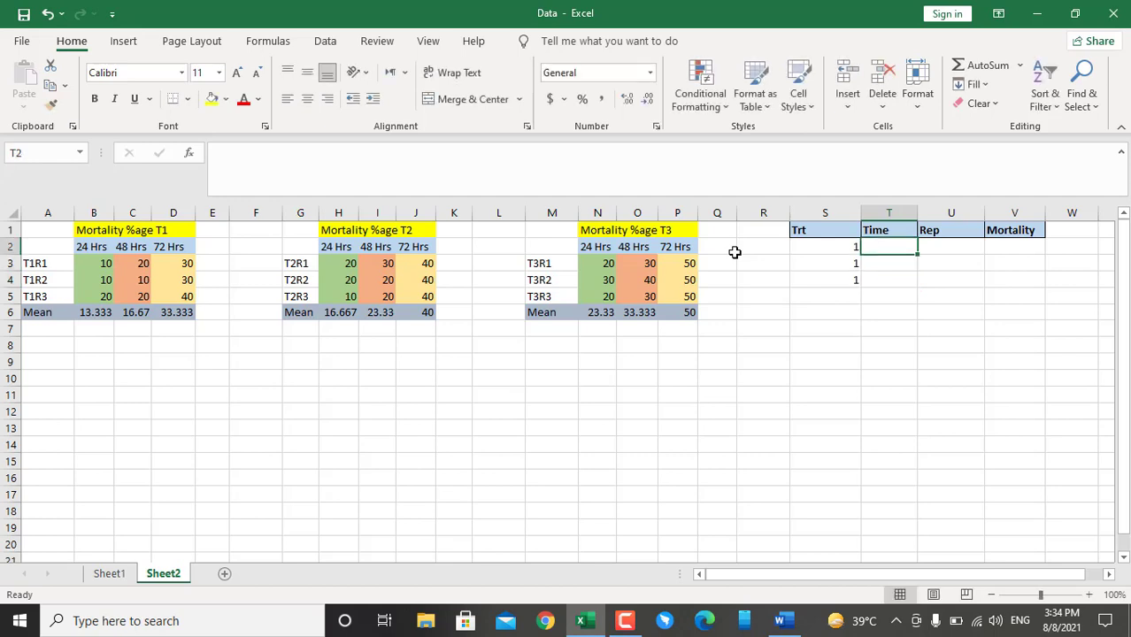
{"action": "type", "text": "1"}
{"action": "key", "text": "Return"}
{"action": "type", "text": "1"}
{"action": "key", "text": "Return"}
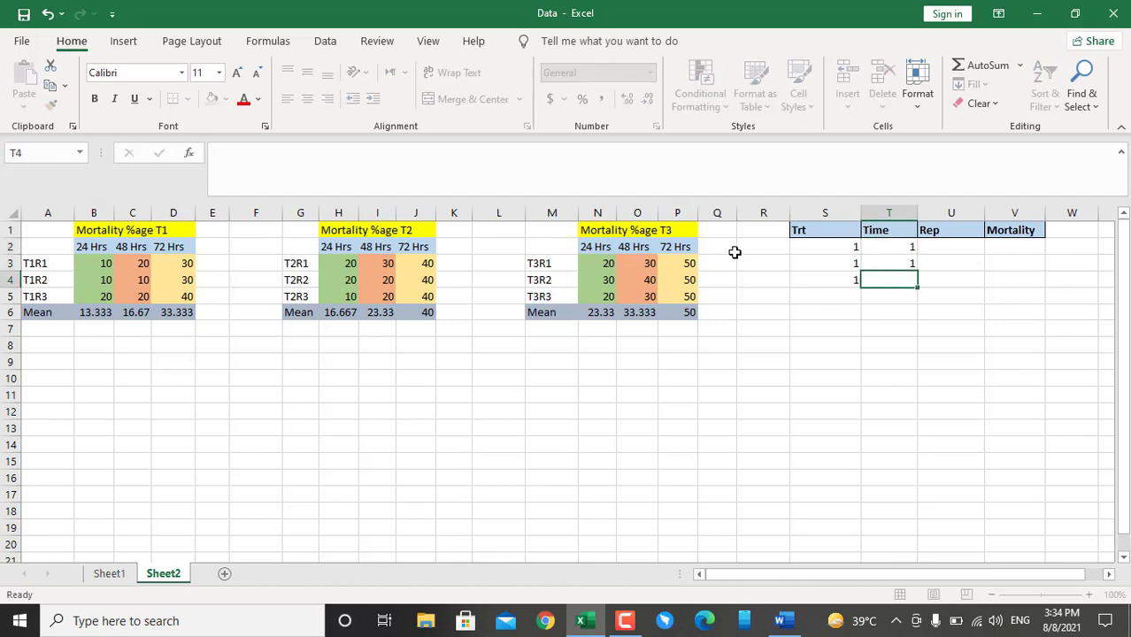
{"action": "type", "text": "1"}
{"action": "key", "text": "ctrl+Return"}
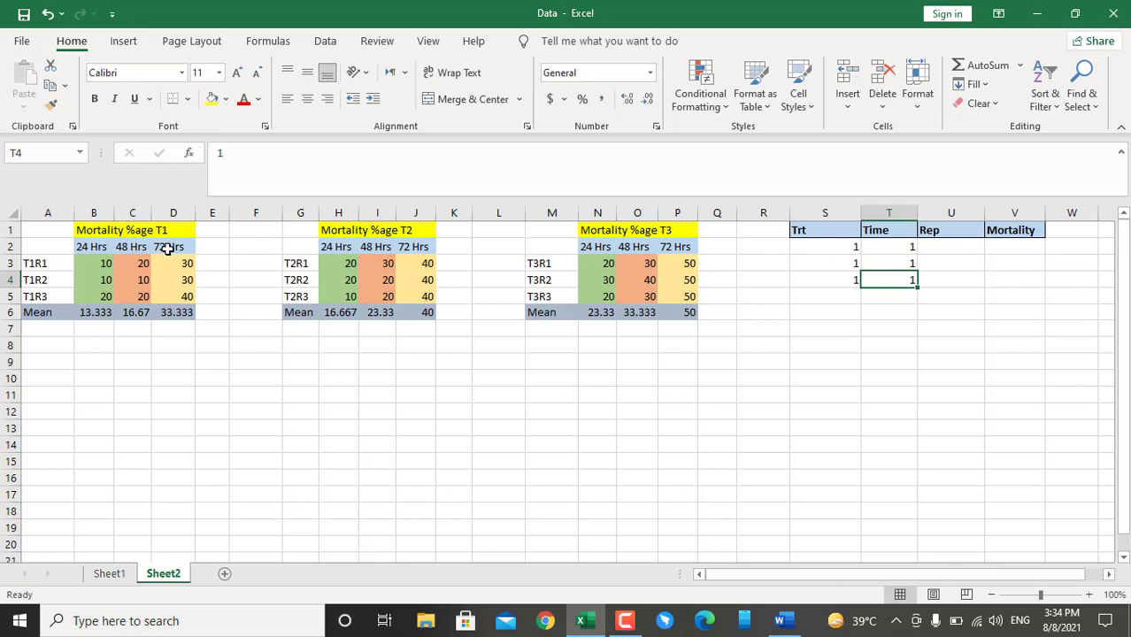
Number the replications 1, 2 and 3 in the Rep column, cells U2 to U4.
{"action": "left_click", "coordinate": [954, 246]}
{"action": "key", "text": "Left"}
{"action": "key", "text": "Right"}
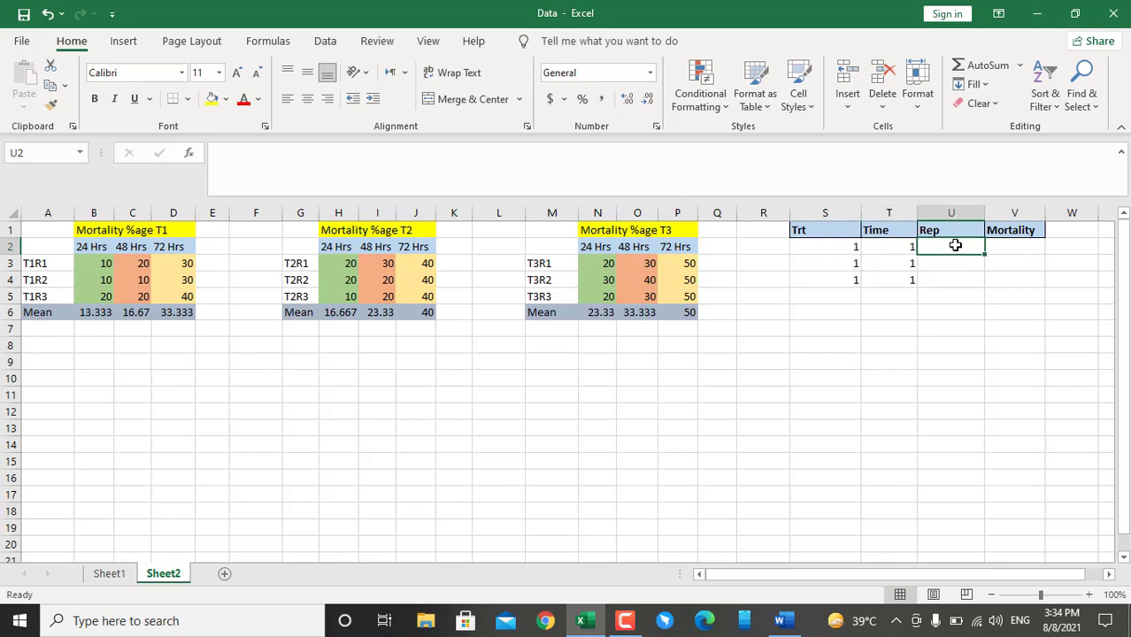
{"action": "type", "text": "1"}
{"action": "key", "text": "Return"}
{"action": "type", "text": "2"}
{"action": "key", "text": "Return"}
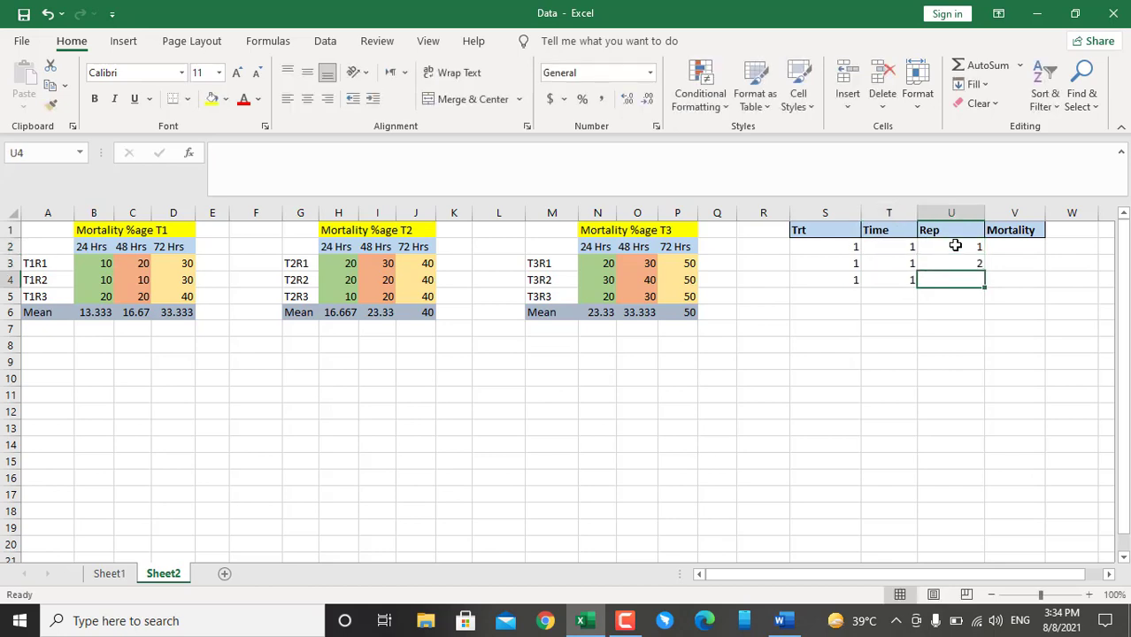
{"action": "type", "text": "3"}
{"action": "key", "text": "Tab"}
Copy the 24 Hrs mortality values of T1 (10, 10, 20) from B3:B5 into Mortality cells V2 to V4.
{"action": "key", "text": "Up"}
{"action": "key", "text": "Up"}
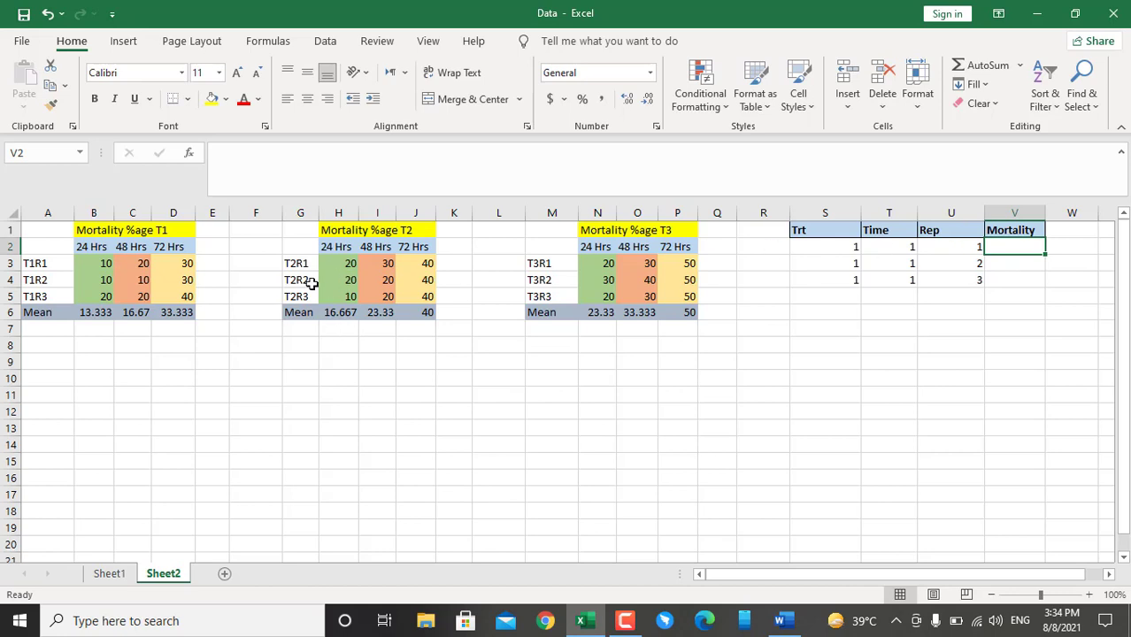
{"action": "left_click", "coordinate": [93, 259]}
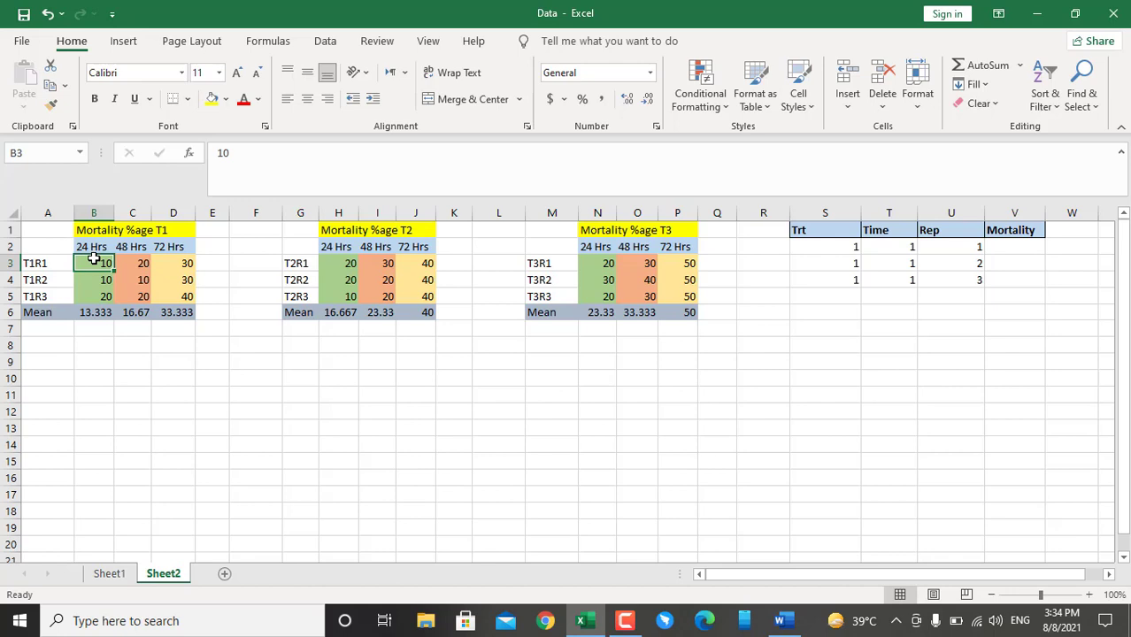
{"action": "key", "text": "Down"}
{"action": "key", "text": "Down"}
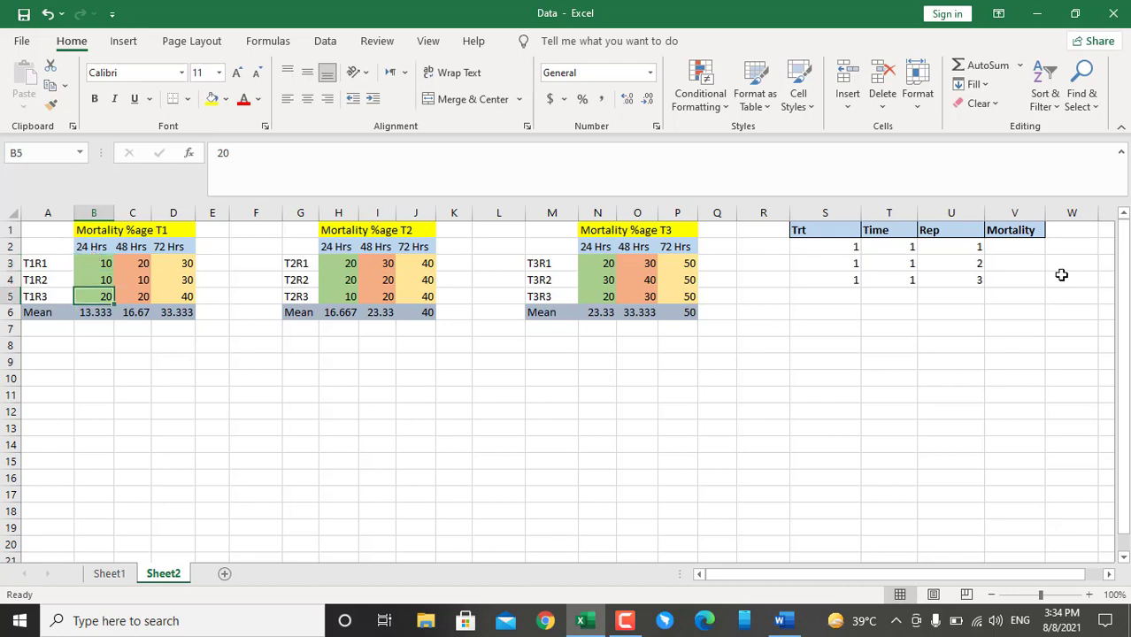
{"action": "left_click", "coordinate": [1027, 246]}
{"action": "type", "text": "10"}
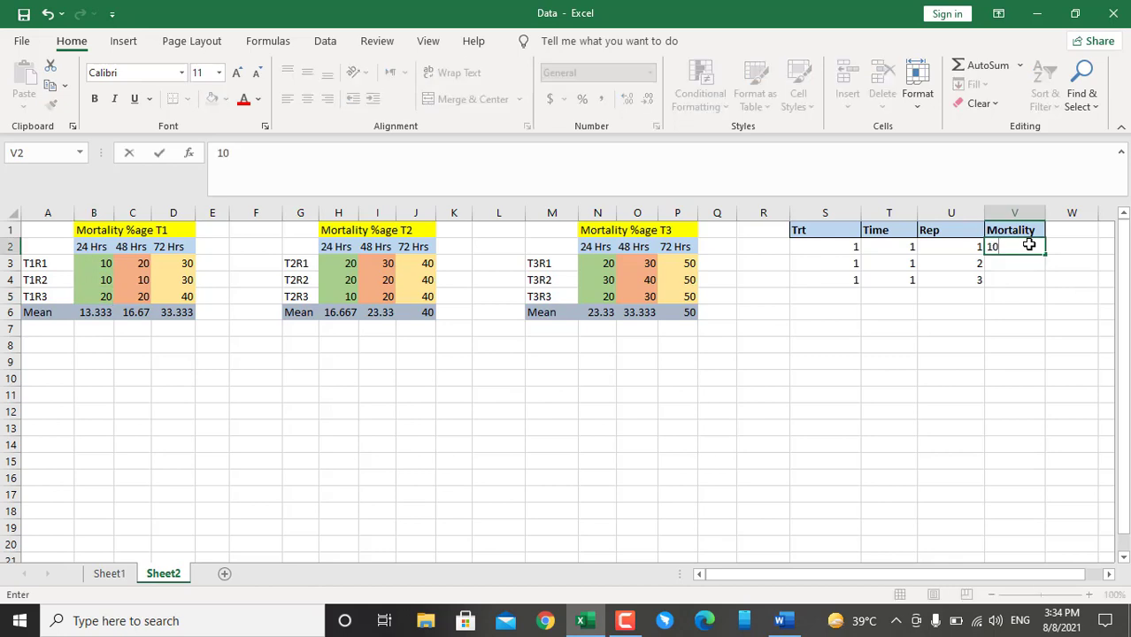
{"action": "key", "text": "Return"}
{"action": "type", "text": "1"}
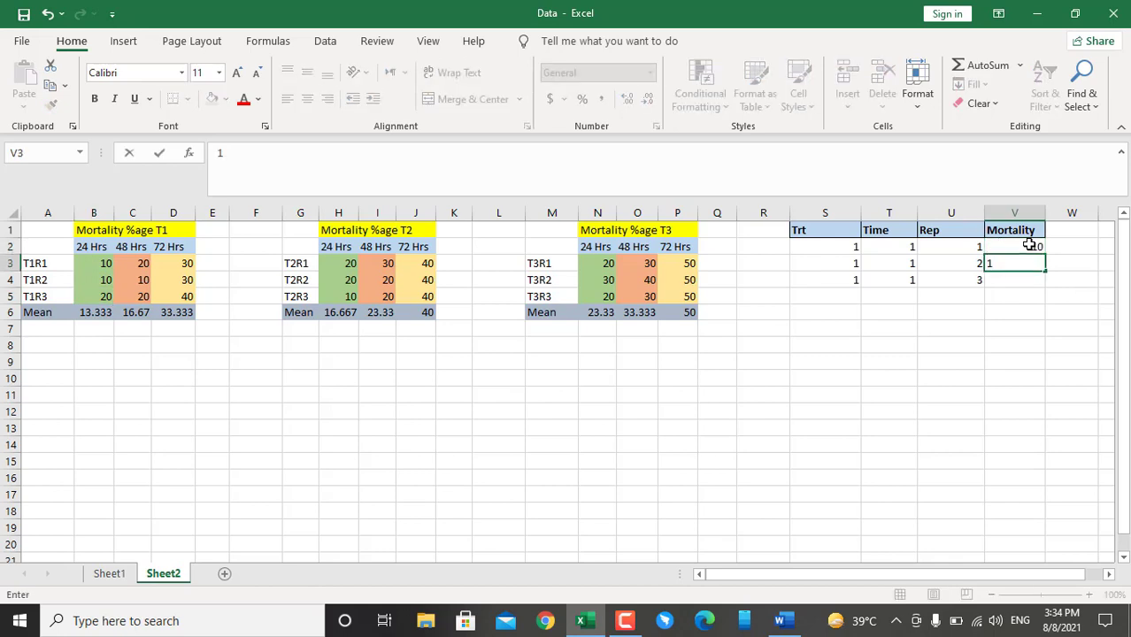
{"action": "type", "text": "0"}
{"action": "key", "text": "Return"}
{"action": "type", "text": "20"}
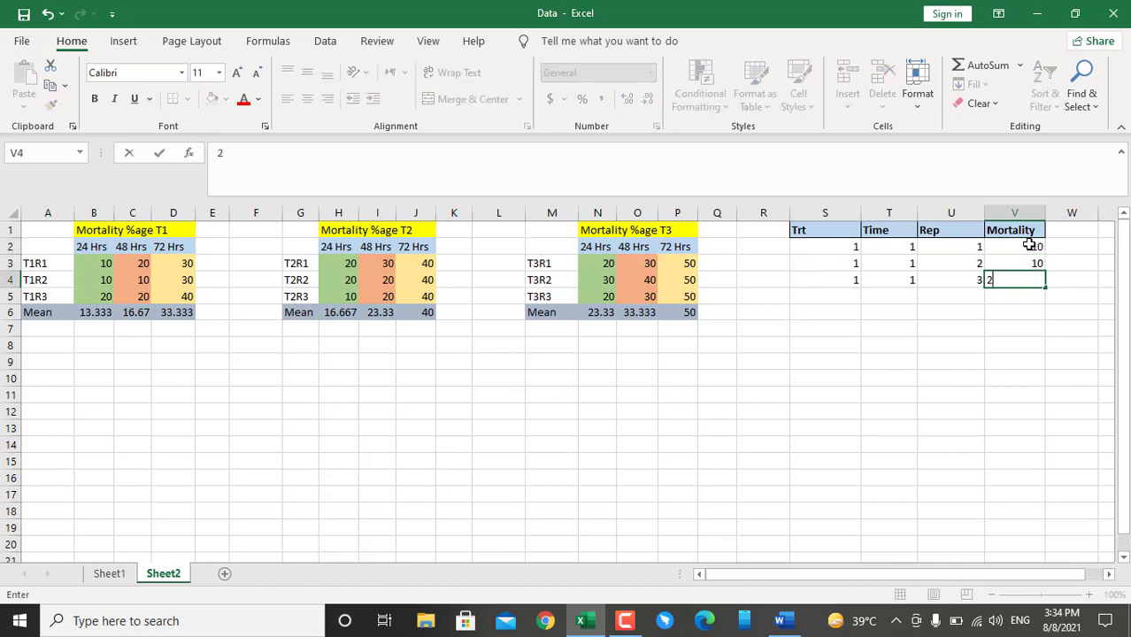
{"action": "key", "text": "Return"}
Enter treatment code 1 in the next three Trt rows, cells S5 to S7.
{"action": "key", "text": "Left"}
{"action": "key", "text": "Left"}
{"action": "key", "text": "Left"}
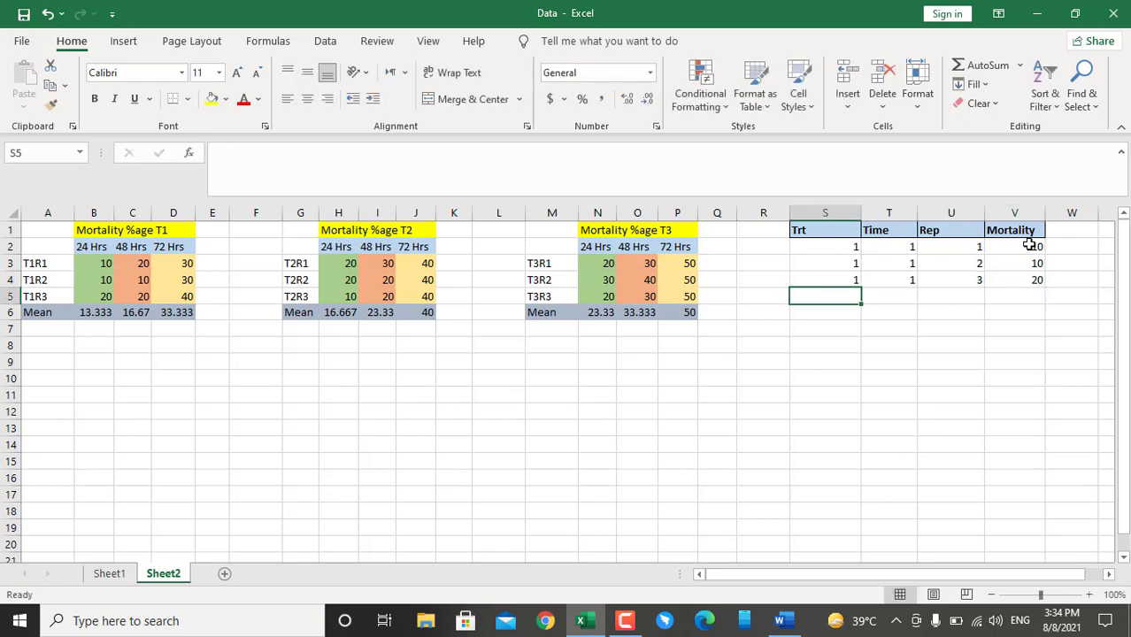
{"action": "type", "text": "1"}
{"action": "key", "text": "Return"}
{"action": "type", "text": "1"}
{"action": "key", "text": "Return"}
{"action": "type", "text": "1"}
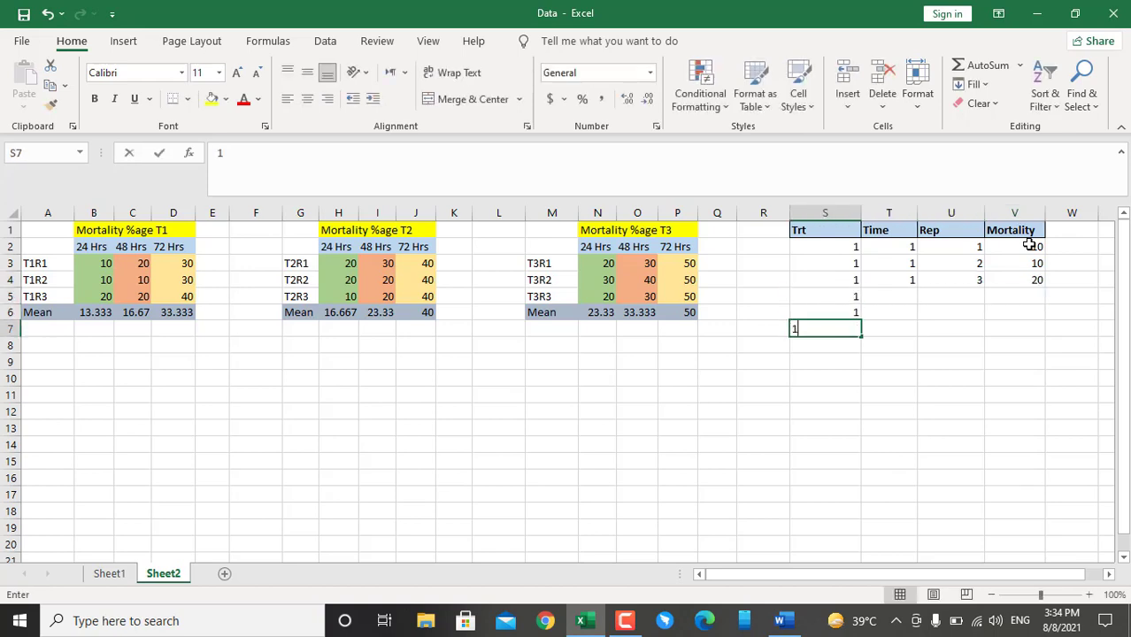
{"action": "key", "text": "Tab"}
Enter time code 2 in the Time column, cells T5 to T7.
{"action": "key", "text": "Up"}
{"action": "key", "text": "Up"}
{"action": "type", "text": "2"}
{"action": "key", "text": "Return"}
{"action": "type", "text": "2"}
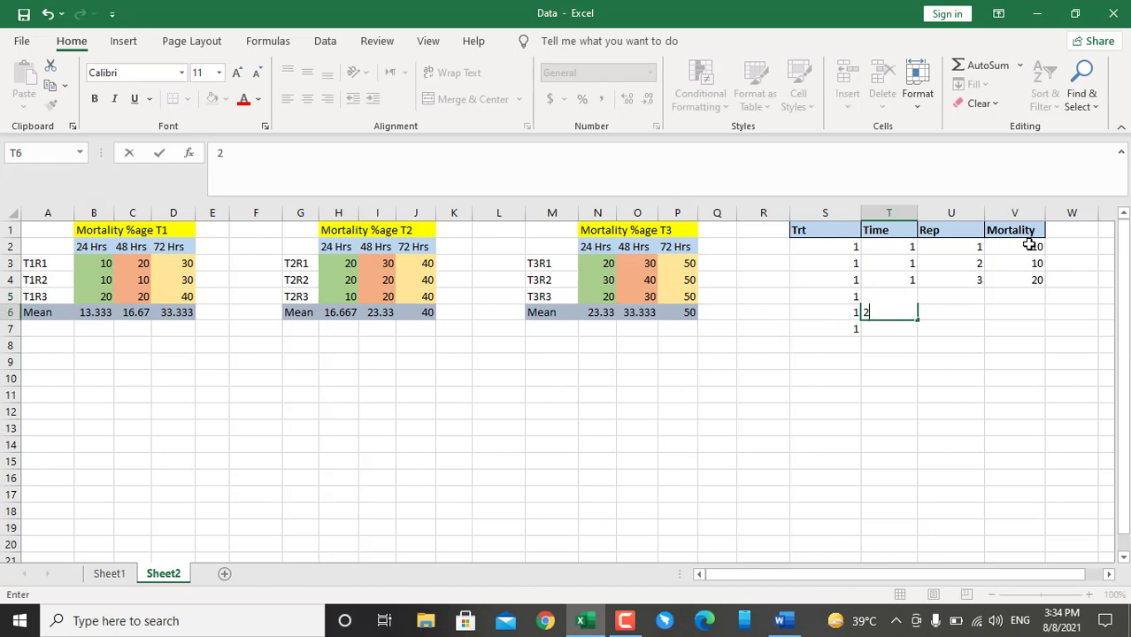
{"action": "key", "text": "Return"}
{"action": "type", "text": "2"}
{"action": "key", "text": "Tab"}
Number the replications 1, 2 and 3 in the Rep column, cells U5 to U7.
{"action": "key", "text": "Left"}
{"action": "key", "text": "Left"}
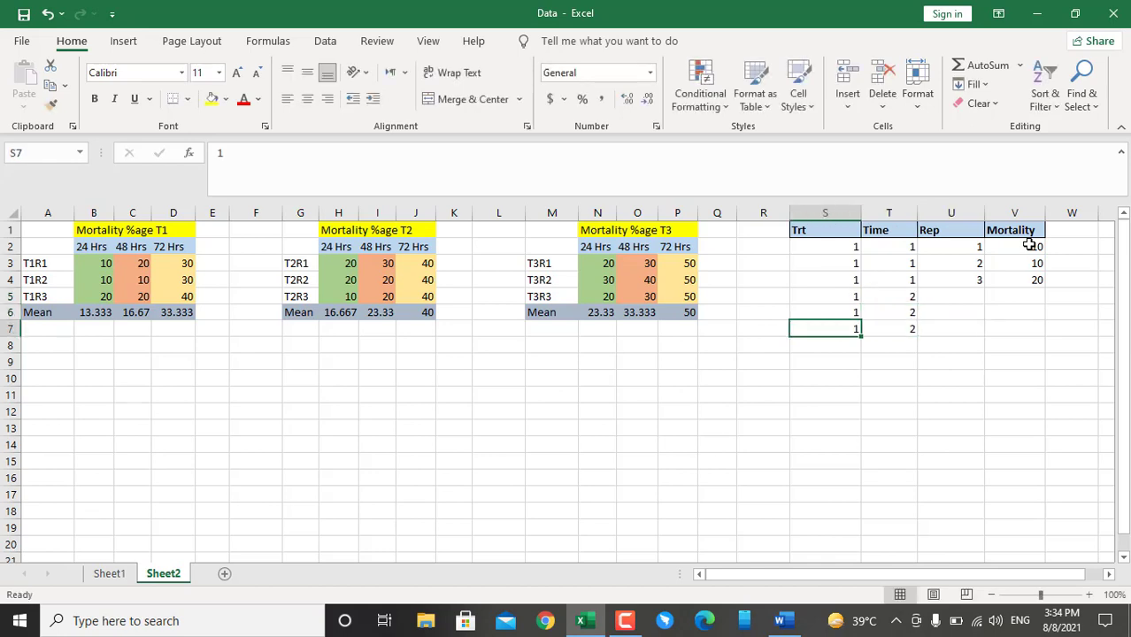
{"action": "key", "text": "Right"}
{"action": "key", "text": "Right"}
{"action": "key", "text": "Up"}
{"action": "key", "text": "Up"}
{"action": "type", "text": "1"}
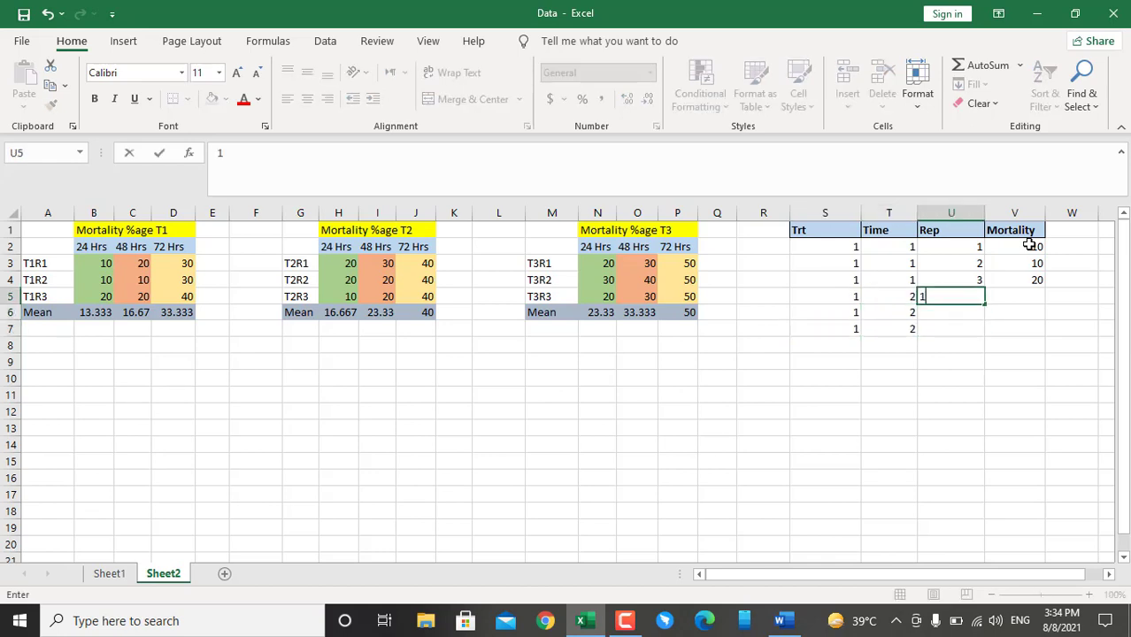
{"action": "key", "text": "Return"}
{"action": "type", "text": "2"}
{"action": "key", "text": "Return"}
{"action": "type", "text": "3"}
{"action": "key", "text": "Return"}
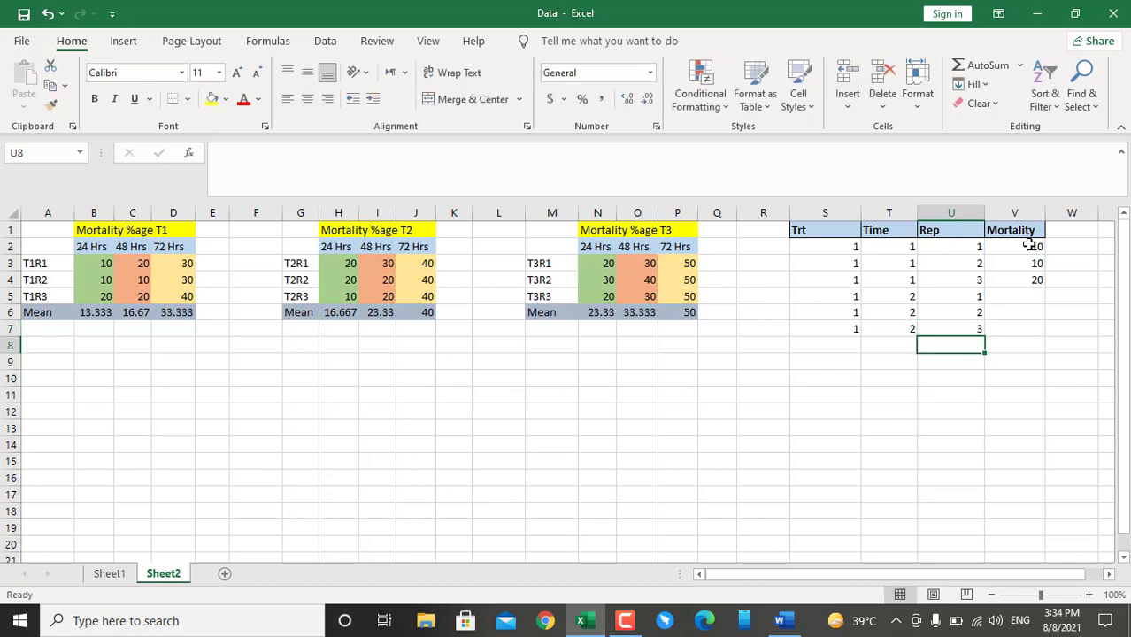
Enter treatment code 1 in the Trt column, cells S8 to S10.
{"action": "key", "text": "Left"}
{"action": "key", "text": "Left"}
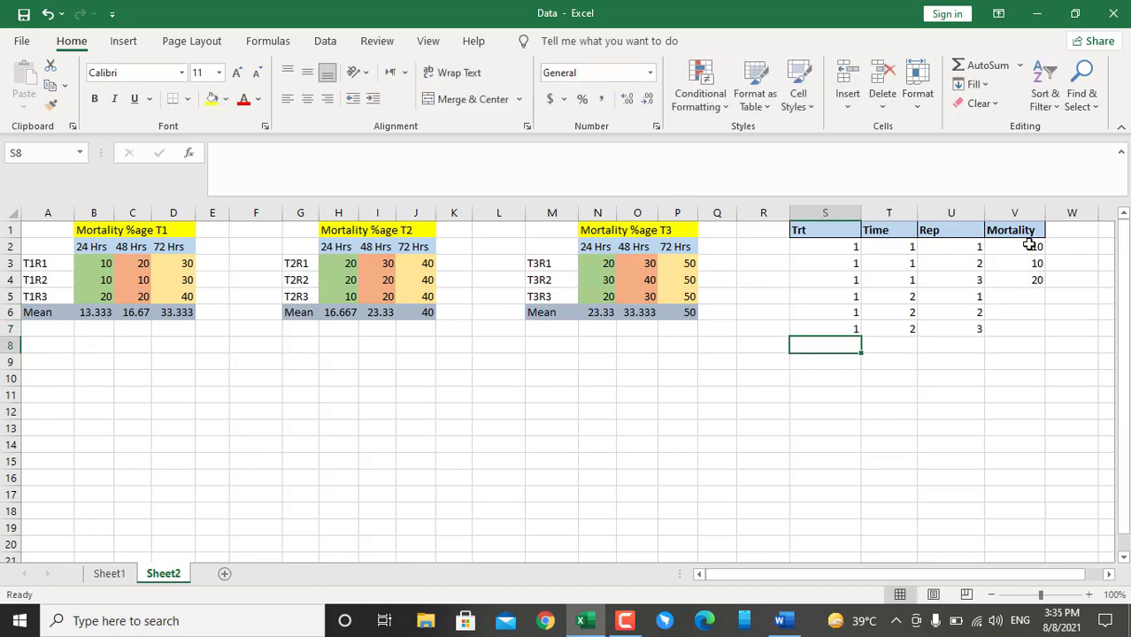
{"action": "type", "text": "1"}
{"action": "key", "text": "Return"}
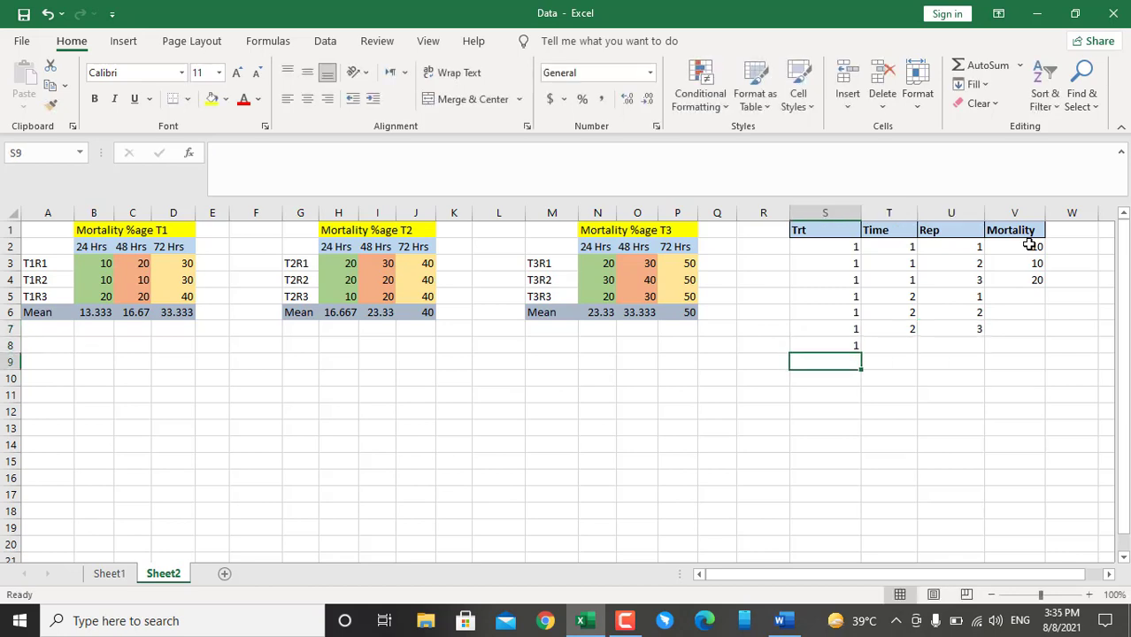
{"action": "type", "text": "1"}
{"action": "key", "text": "Return"}
{"action": "type", "text": "1"}
{"action": "key", "text": "Tab"}
Enter time code 3 in the Time column, cells T8 to T10.
{"action": "key", "text": "Up"}
{"action": "key", "text": "Up"}
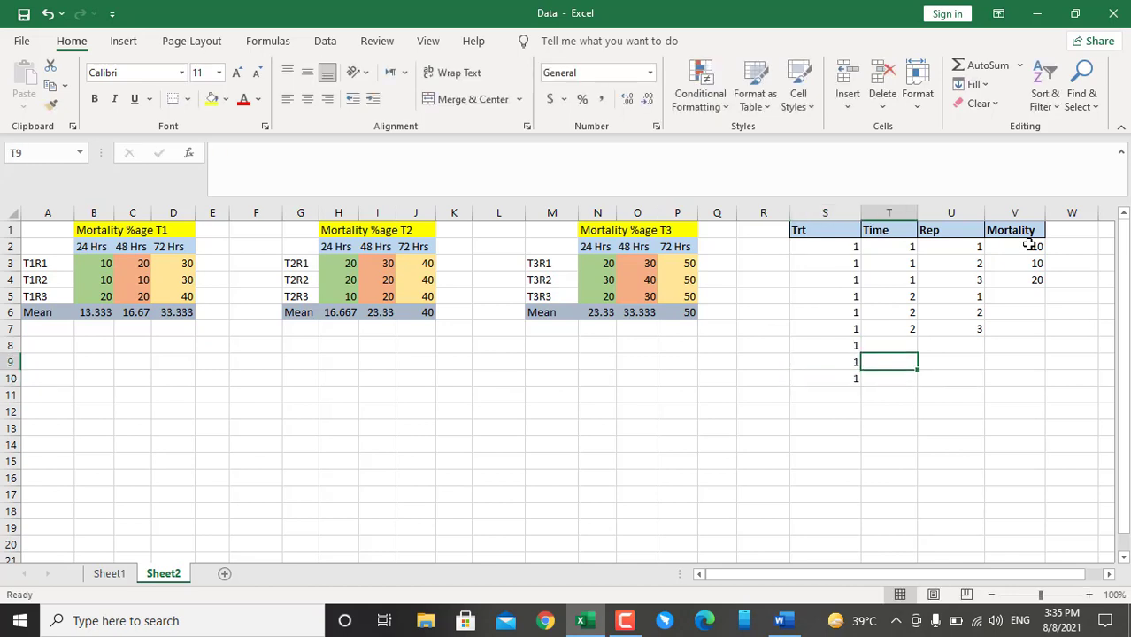
{"action": "type", "text": "3"}
{"action": "key", "text": "Return"}
{"action": "type", "text": "3"}
{"action": "key", "text": "Return"}
{"action": "type", "text": "3"}
{"action": "key", "text": "Tab"}
Number the replications 1, 2 and 3 in the Rep column, cells U8 to U10.
{"action": "key", "text": "Up"}
{"action": "key", "text": "Up"}
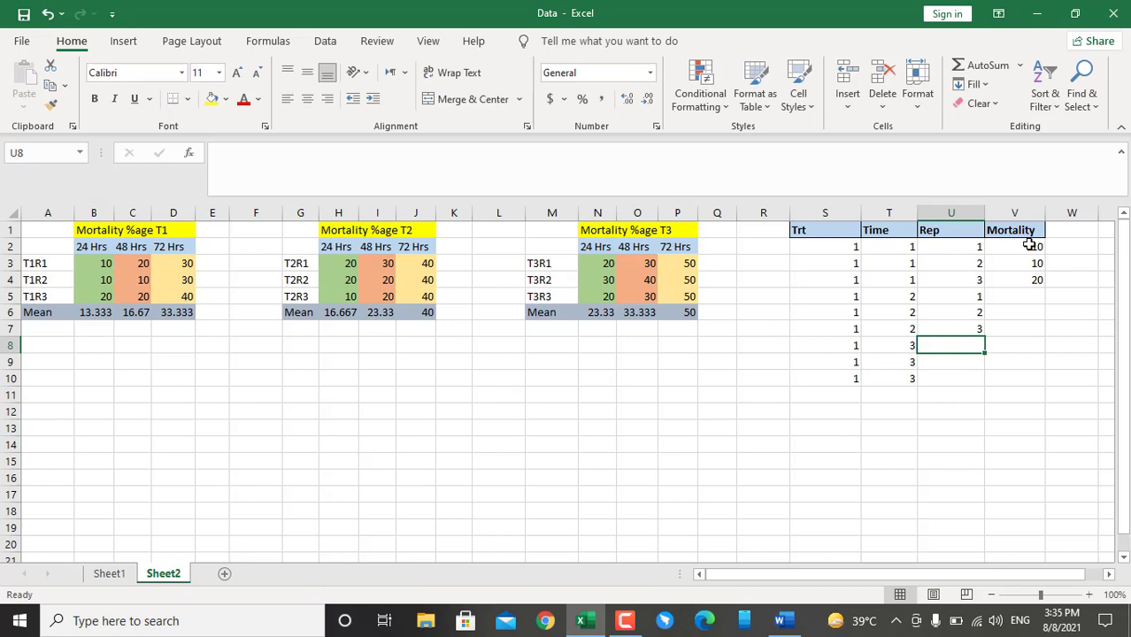
{"action": "type", "text": "1"}
{"action": "key", "text": "Return"}
{"action": "type", "text": "2"}
{"action": "key", "text": "Return"}
{"action": "type", "text": "3"}
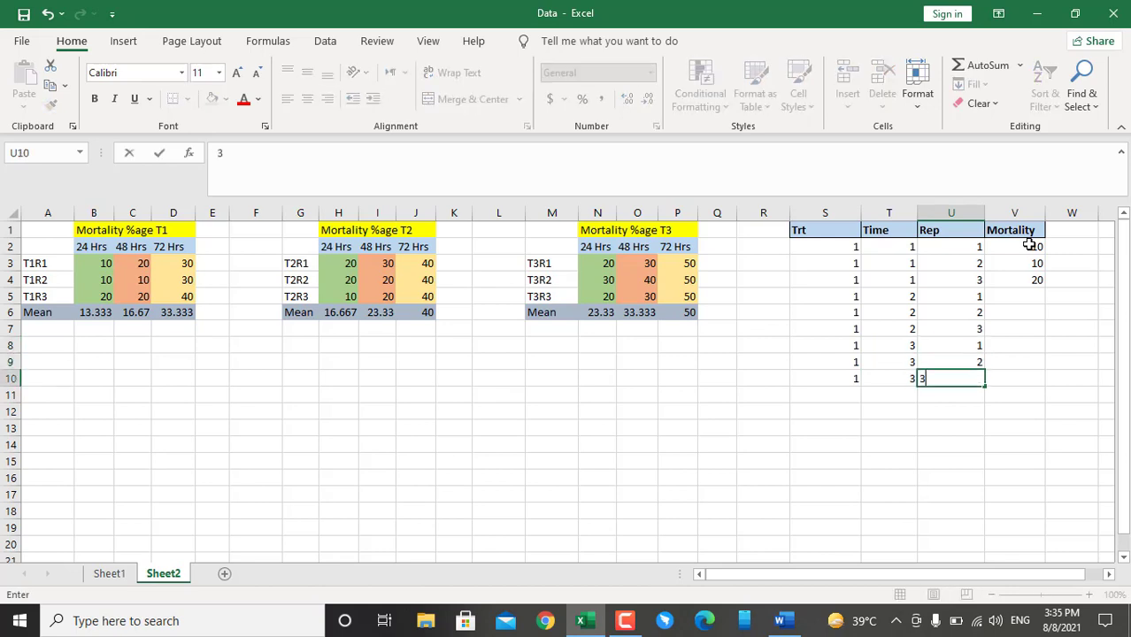
{"action": "key", "text": "Return"}
Enter treatment code 2 in the Trt column, cells S11 to S13.
{"action": "key", "text": "Left"}
{"action": "key", "text": "Left"}
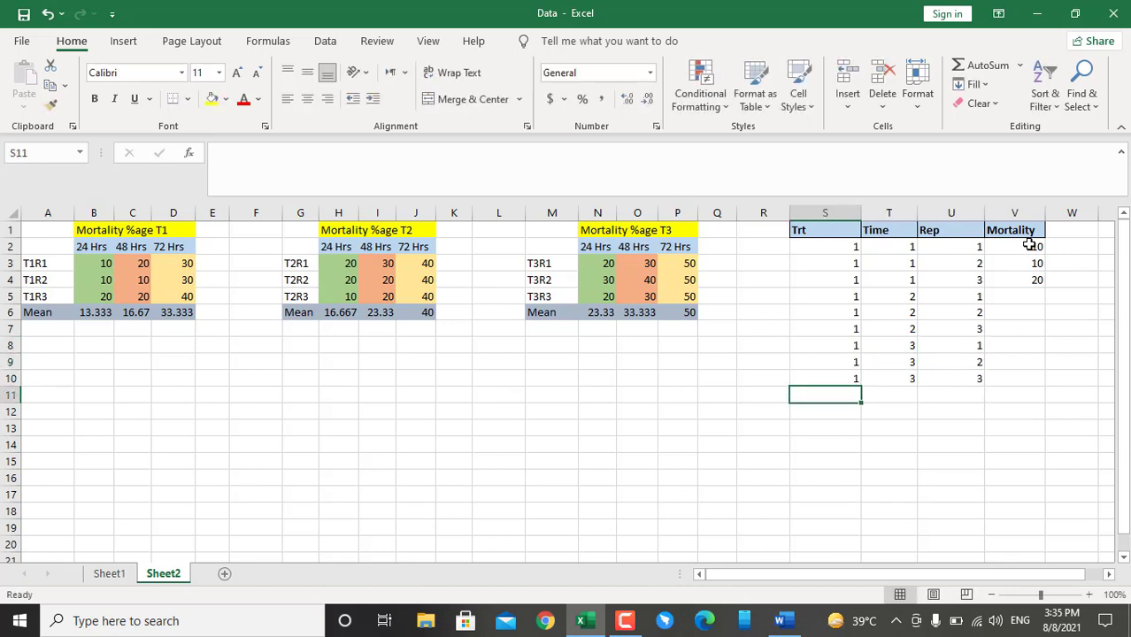
{"action": "type", "text": "2"}
{"action": "key", "text": "Return"}
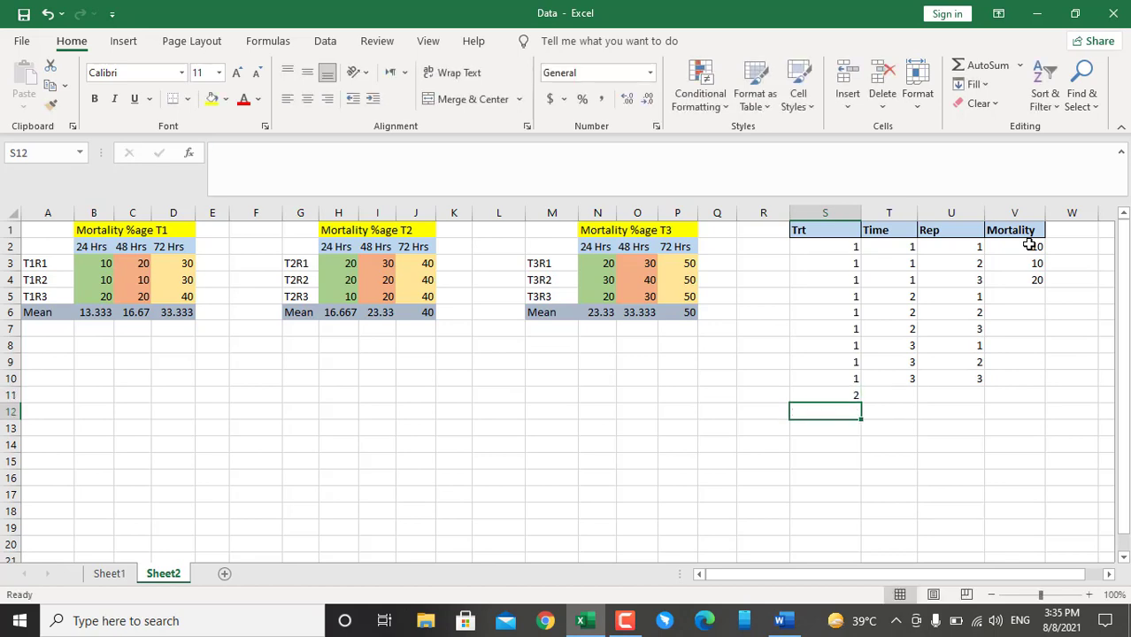
{"action": "type", "text": "2"}
{"action": "key", "text": "Return"}
{"action": "type", "text": "2"}
{"action": "key", "text": "Right"}
Enter time code 1 in the Time column, cells T11 to T13.
{"action": "key", "text": "Up"}
{"action": "key", "text": "Up"}
{"action": "type", "text": "1"}
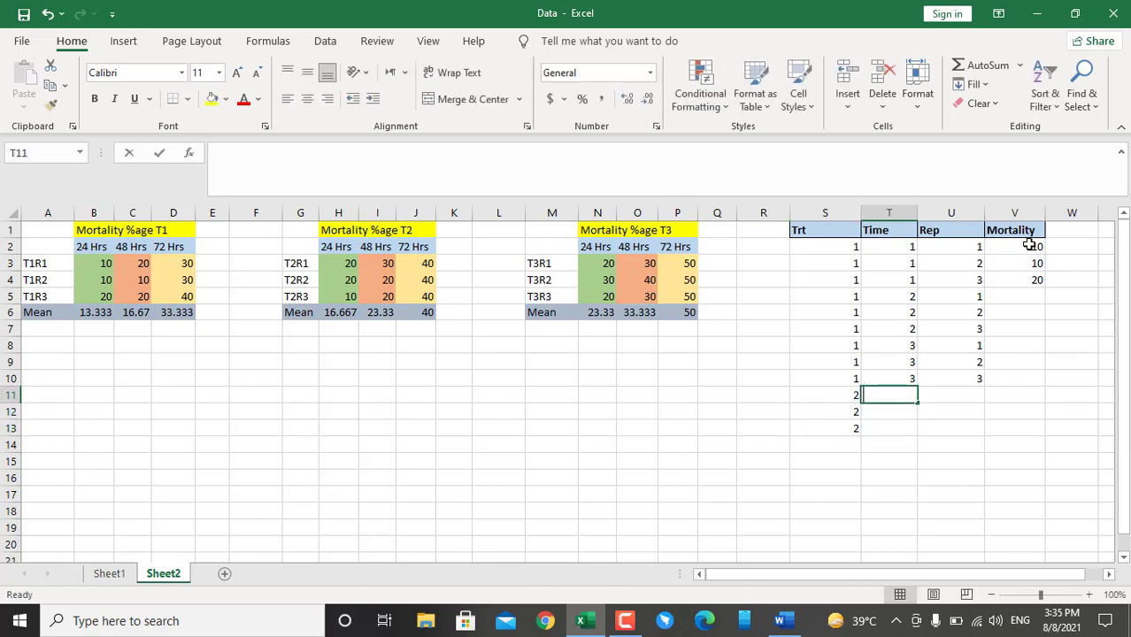
{"action": "key", "text": "Return"}
{"action": "type", "text": "1"}
{"action": "key", "text": "Return"}
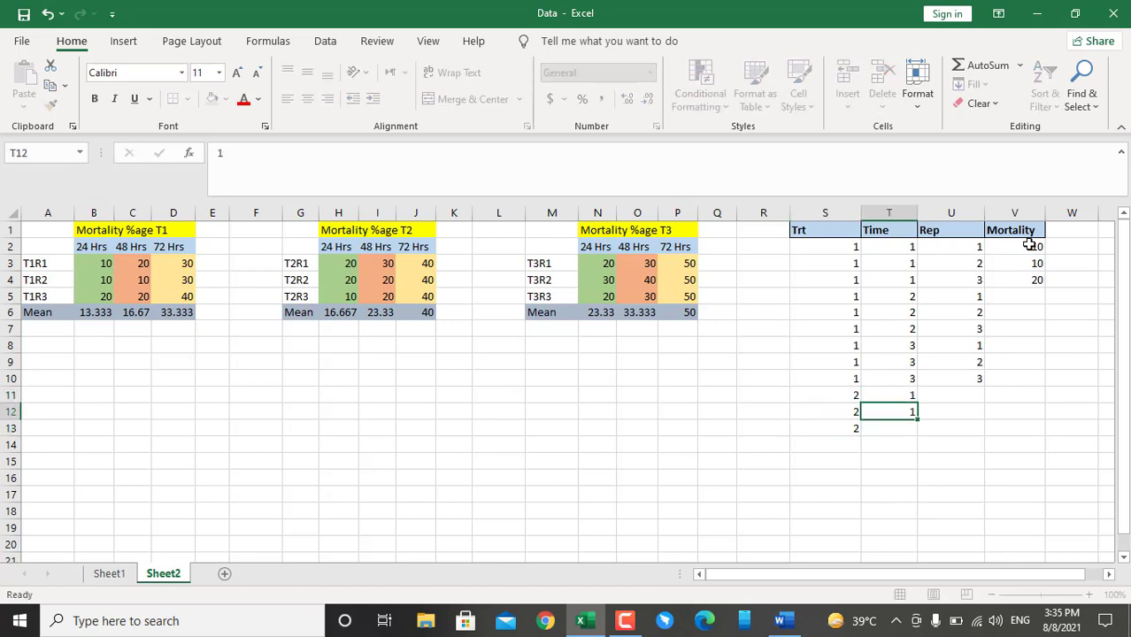
{"action": "type", "text": "1"}
{"action": "key", "text": "Return"}
Number the replications 1, 2 and 3 in the Rep column, cells U11 to U13.
{"action": "key", "text": "Right"}
{"action": "key", "text": "Up"}
{"action": "key", "text": "Up"}
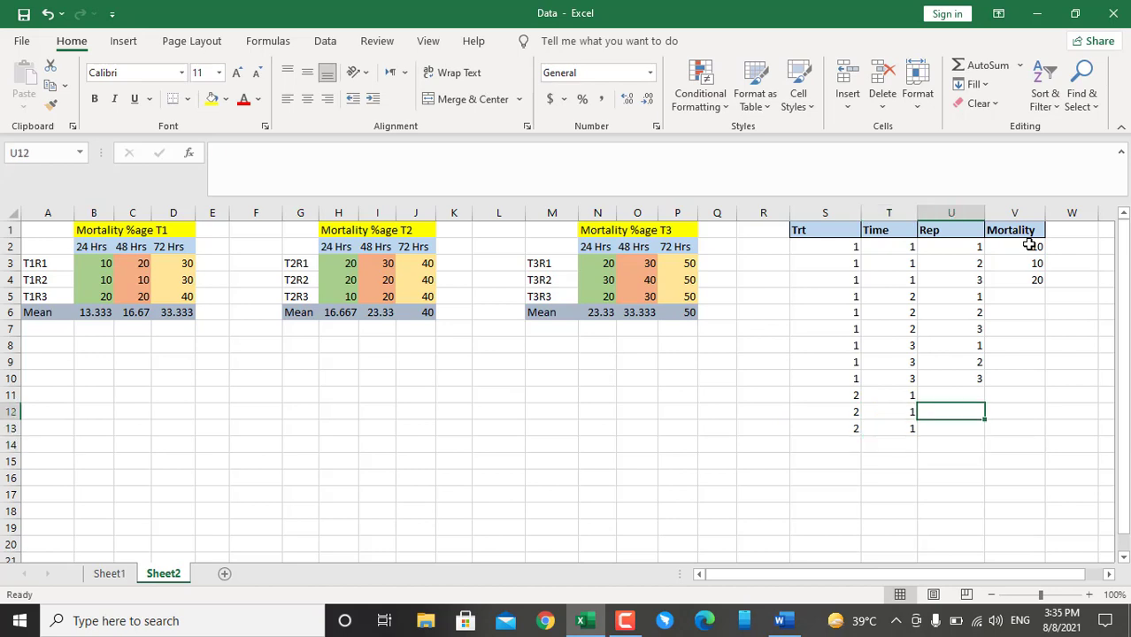
{"action": "key", "text": "Up"}
{"action": "type", "text": "1"}
{"action": "key", "text": "Return"}
{"action": "type", "text": "2"}
{"action": "key", "text": "Return"}
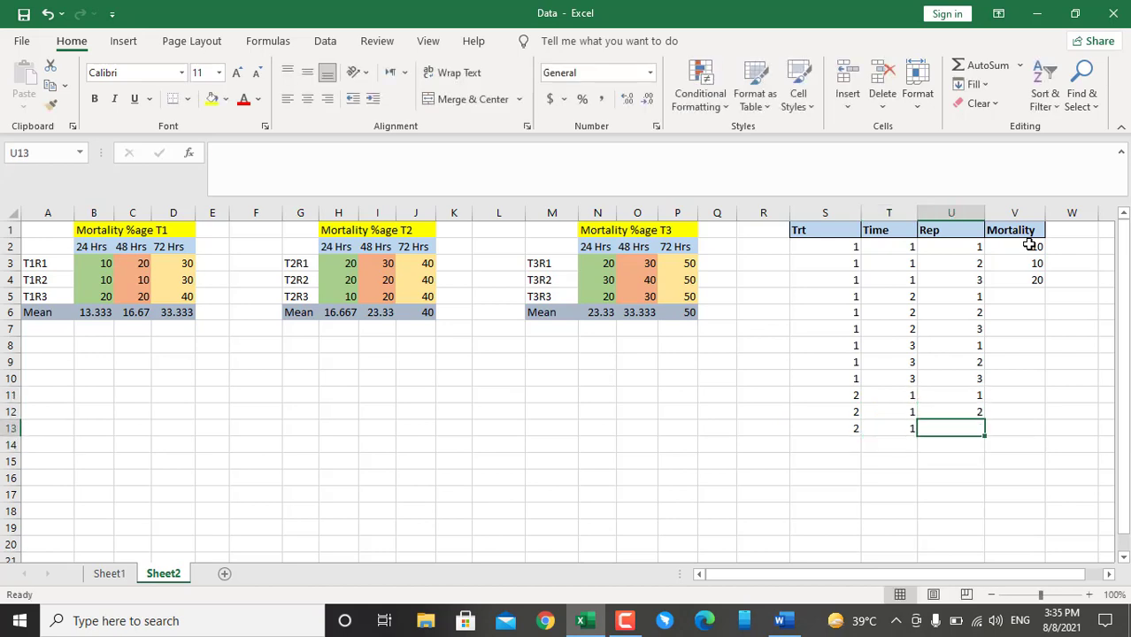
{"action": "type", "text": "3"}
{"action": "key", "text": "Return"}
Enter treatment code 2 in the Trt column, cells S14 to S16.
{"action": "key", "text": "Left"}
{"action": "key", "text": "Left"}
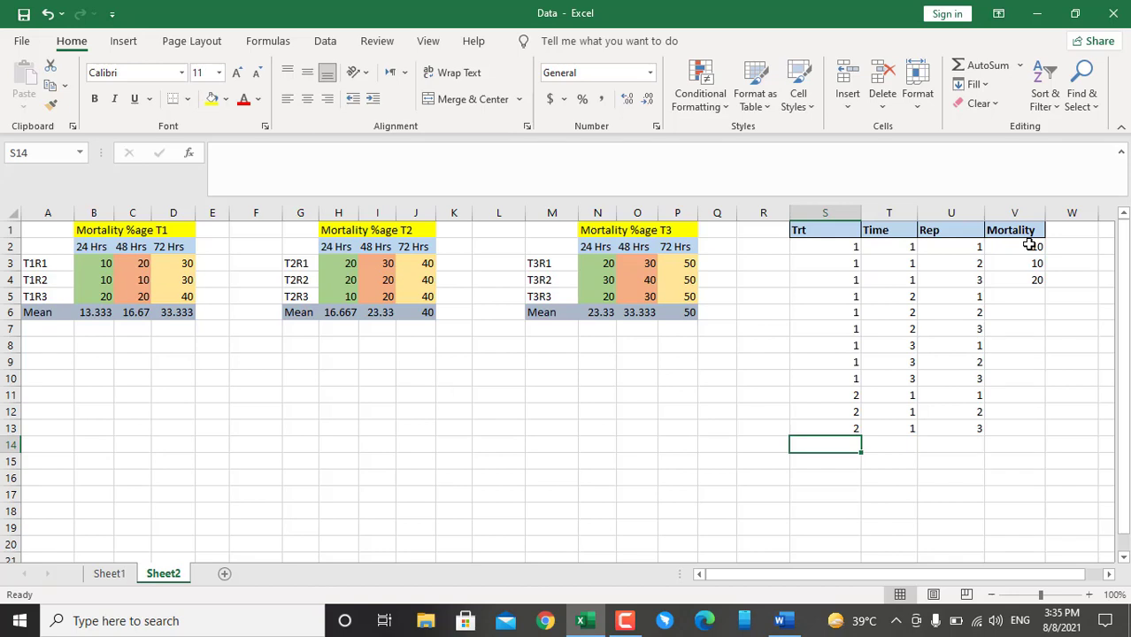
{"action": "type", "text": "2"}
{"action": "key", "text": "Return"}
{"action": "type", "text": "2"}
{"action": "key", "text": "Return"}
{"action": "type", "text": "2"}
Enter time code 2 in the Time column, cells T14 to T16.
{"action": "key", "text": "Right"}
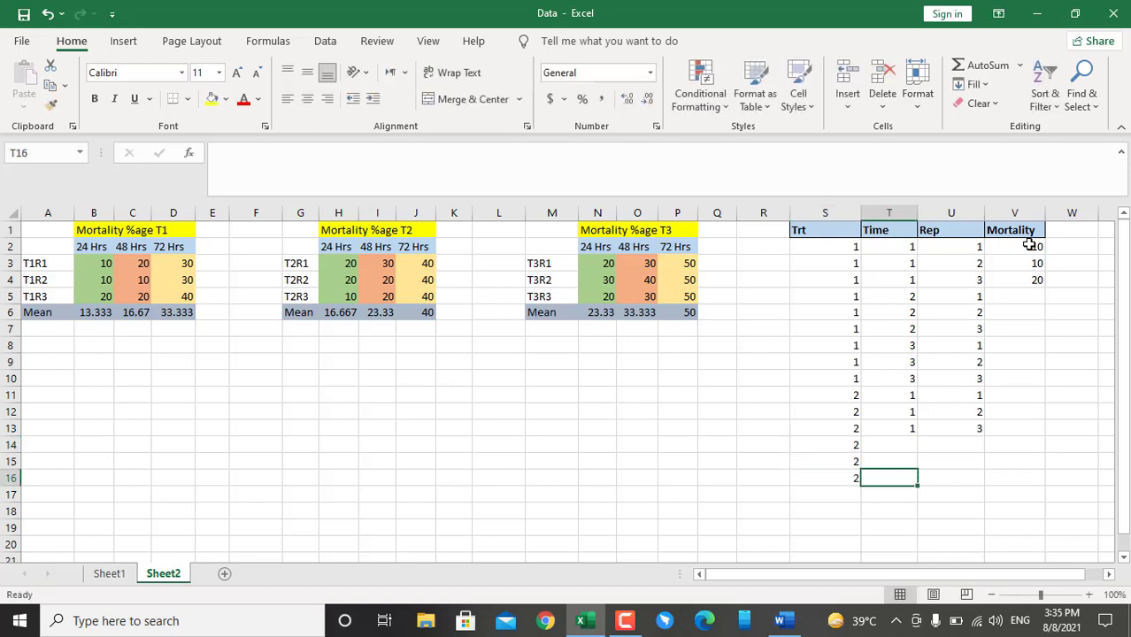
{"action": "key", "text": "Up"}
{"action": "key", "text": "Up"}
{"action": "type", "text": "2"}
{"action": "key", "text": "Return"}
{"action": "type", "text": "2"}
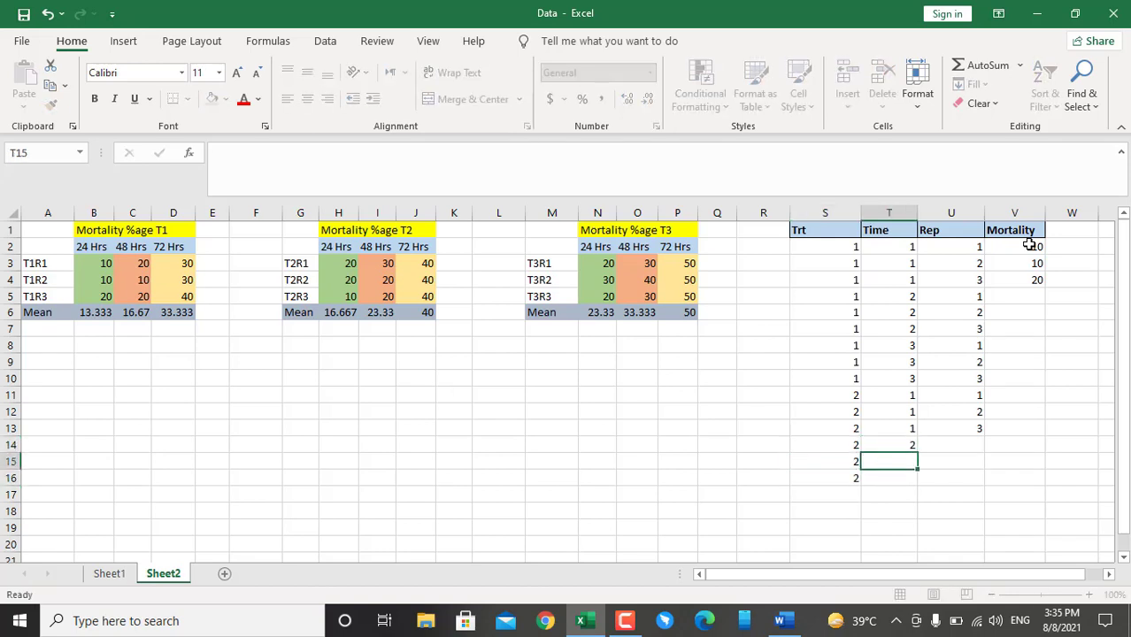
{"action": "key", "text": "Return"}
{"action": "type", "text": "2"}
Number the replications 1, 2 and 3 in the Rep column, cells U14 to U16.
{"action": "key", "text": "Right"}
{"action": "key", "text": "Up"}
{"action": "key", "text": "Up"}
{"action": "type", "text": "1"}
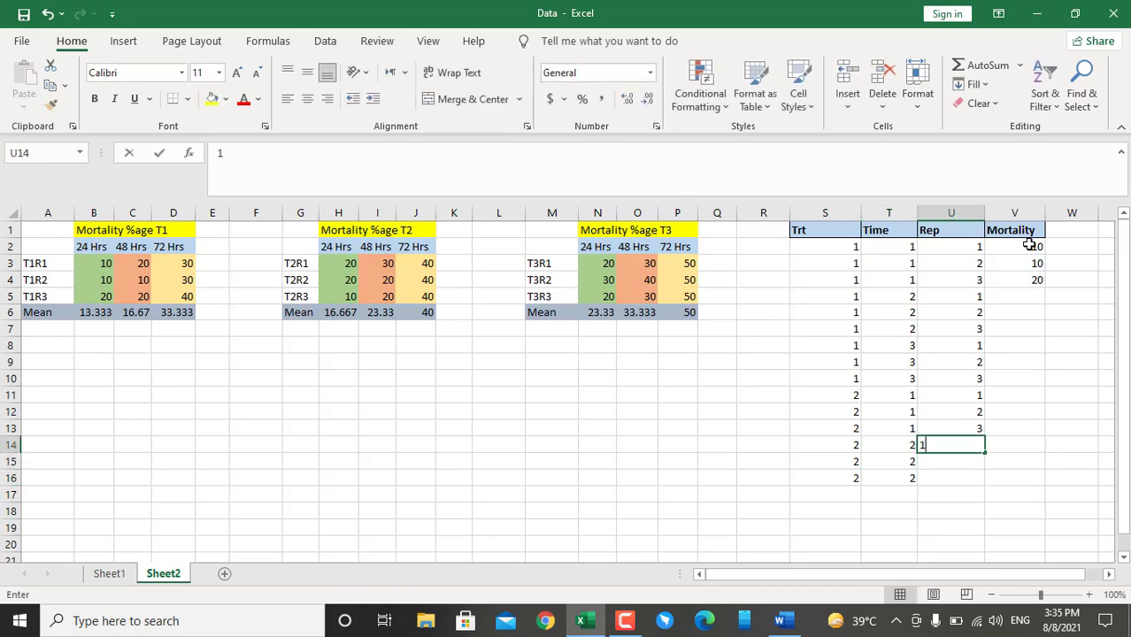
{"action": "key", "text": "Return"}
{"action": "type", "text": "2"}
{"action": "key", "text": "Return"}
{"action": "type", "text": "3"}
{"action": "key", "text": "Return"}
Enter treatment code 2 in the Trt column, cells S17 to S19.
{"action": "key", "text": "Left"}
{"action": "key", "text": "Left"}
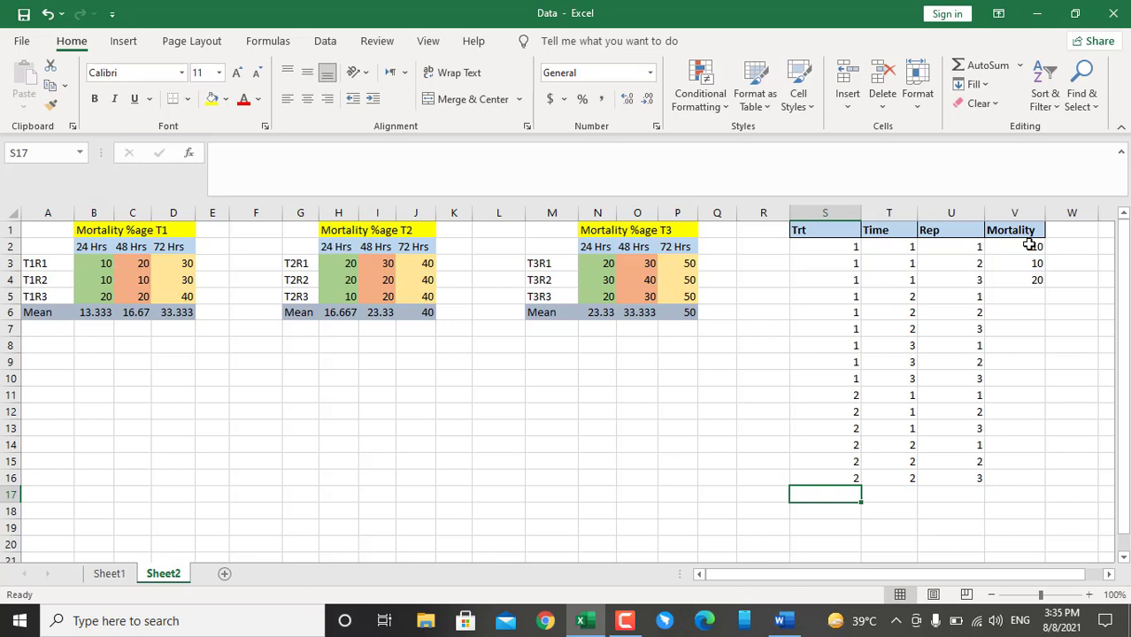
{"action": "type", "text": "2"}
{"action": "key", "text": "Return"}
{"action": "type", "text": "2"}
{"action": "key", "text": "Return"}
{"action": "type", "text": "2"}
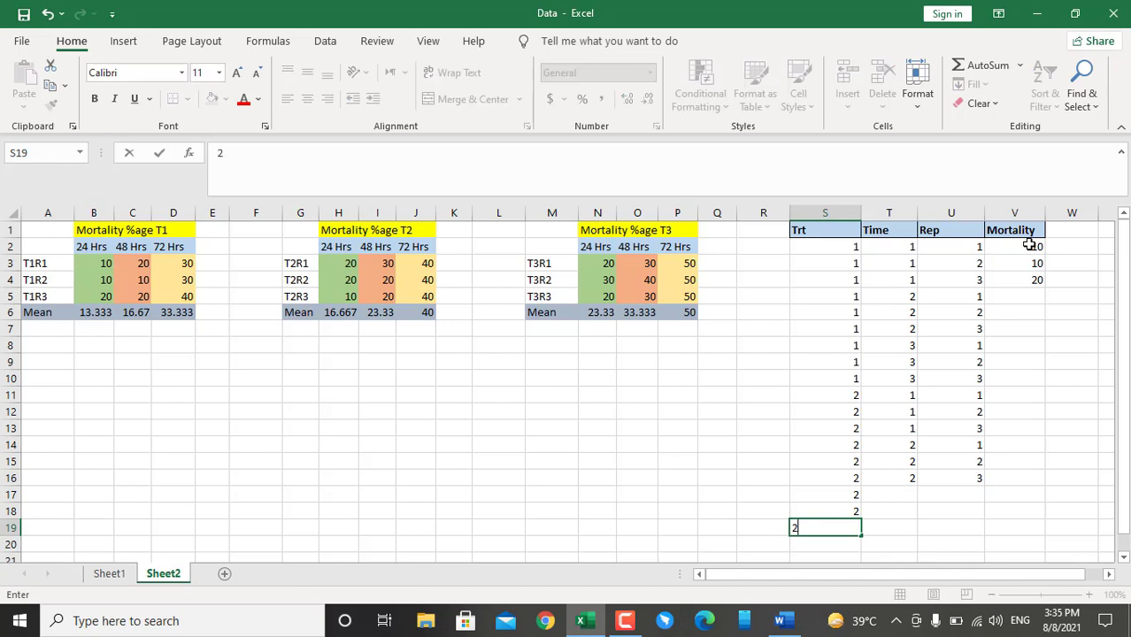
Enter time code 3 in the Time column, cells T17 to T19.
{"action": "key", "text": "Right"}
{"action": "key", "text": "Up"}
{"action": "key", "text": "Up"}
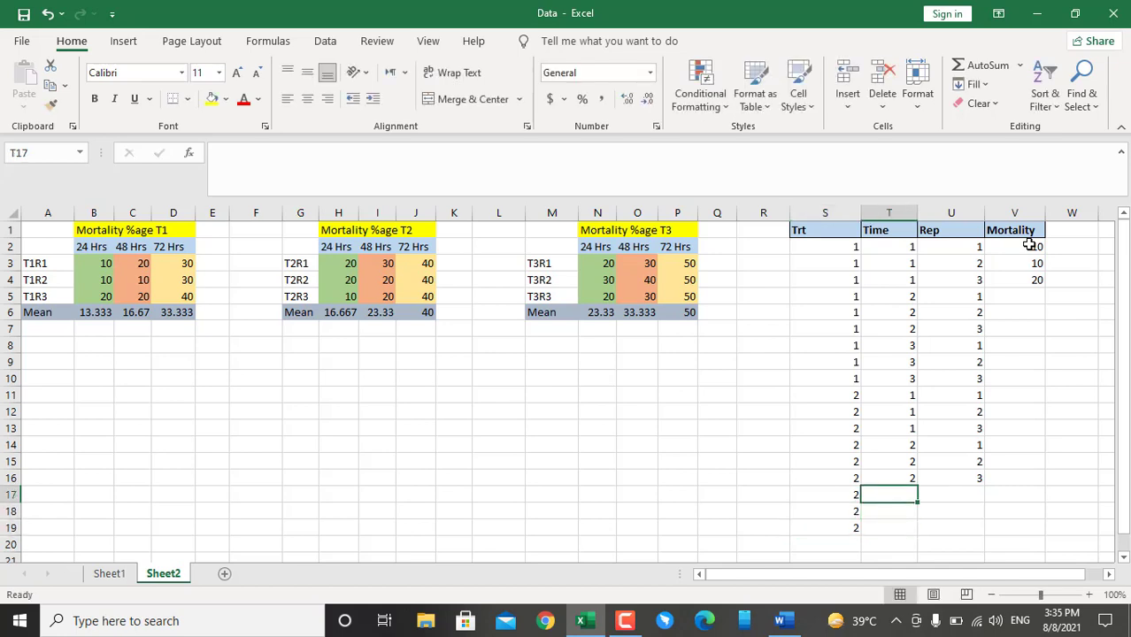
{"action": "type", "text": "3"}
{"action": "key", "text": "Return"}
{"action": "type", "text": "3"}
{"action": "key", "text": "Return"}
{"action": "type", "text": "3"}
Number the replications 1, 2 and 3 in the Rep column, cells U17 to U19.
{"action": "key", "text": "Right"}
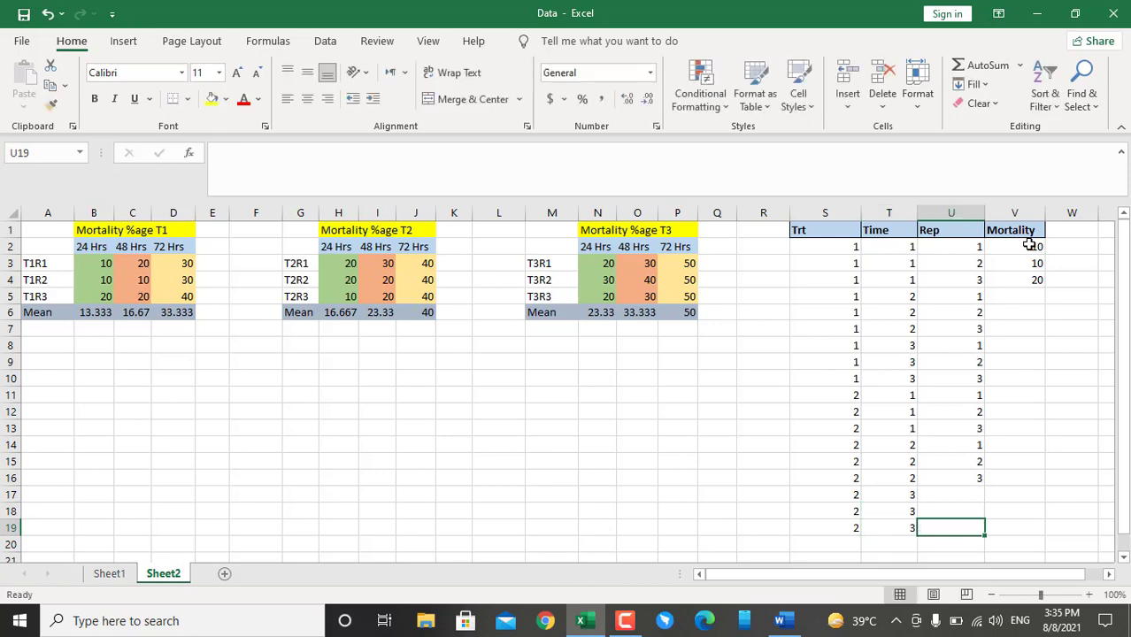
{"action": "key", "text": "Up"}
{"action": "key", "text": "Up"}
{"action": "type", "text": "1"}
{"action": "key", "text": "Return"}
{"action": "type", "text": "2"}
{"action": "key", "text": "Return"}
{"action": "type", "text": "3"}
{"action": "key", "text": "Return"}
Enter treatment code 3 in the Trt column, cells S20 to S22.
{"action": "key", "text": "Left"}
{"action": "key", "text": "Down"}
{"action": "key", "text": "Left"}
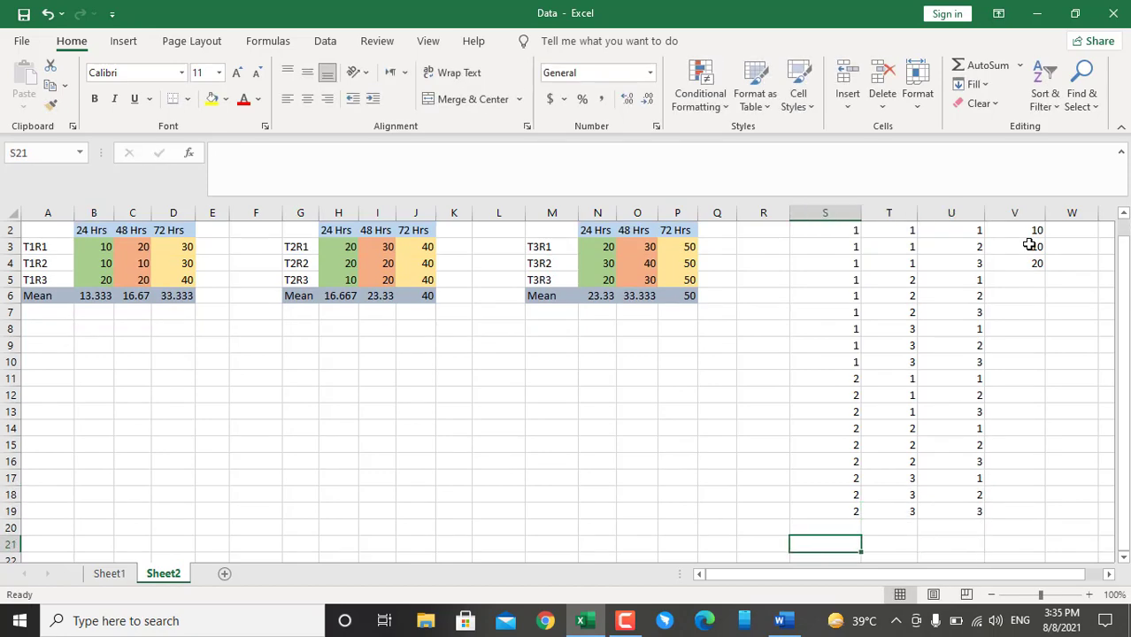
{"action": "key", "text": "Down"}
{"action": "key", "text": "Down"}
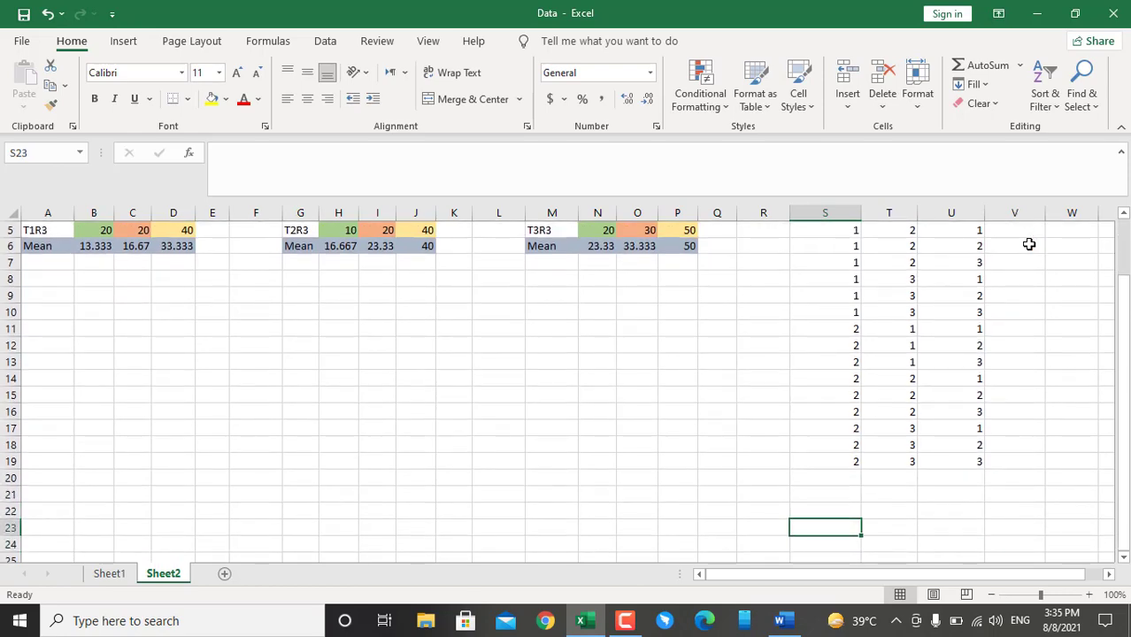
{"action": "key", "text": "Up"}
{"action": "key", "text": "Up"}
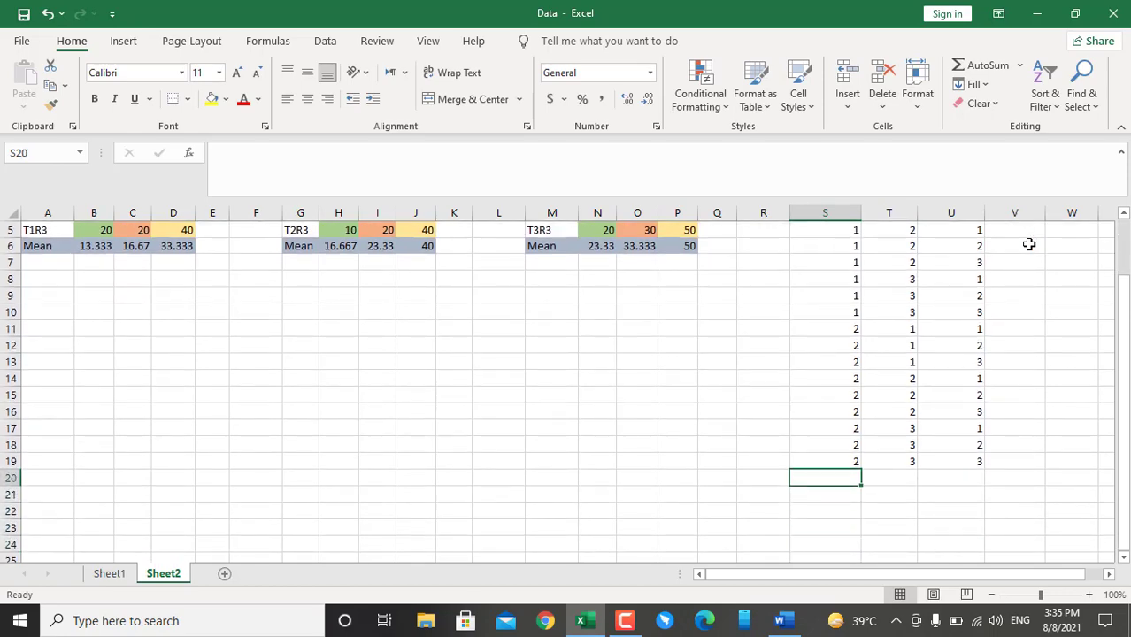
{"action": "type", "text": "3"}
{"action": "key", "text": "Return"}
{"action": "type", "text": "3"}
{"action": "key", "text": "Return"}
{"action": "type", "text": "3"}
{"action": "key", "text": "Return"}
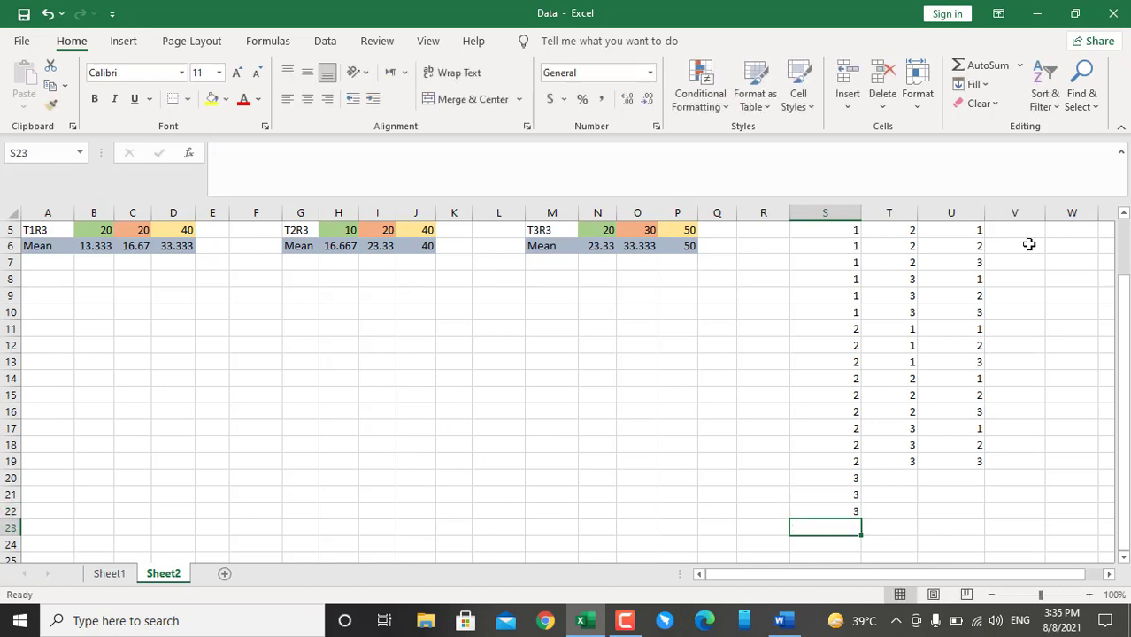
Enter time code 1 in the Time column, cells T20 to T22.
{"action": "key", "text": "Right"}
{"action": "key", "text": "Up"}
{"action": "key", "text": "Up"}
{"action": "key", "text": "Up"}
{"action": "type", "text": "1"}
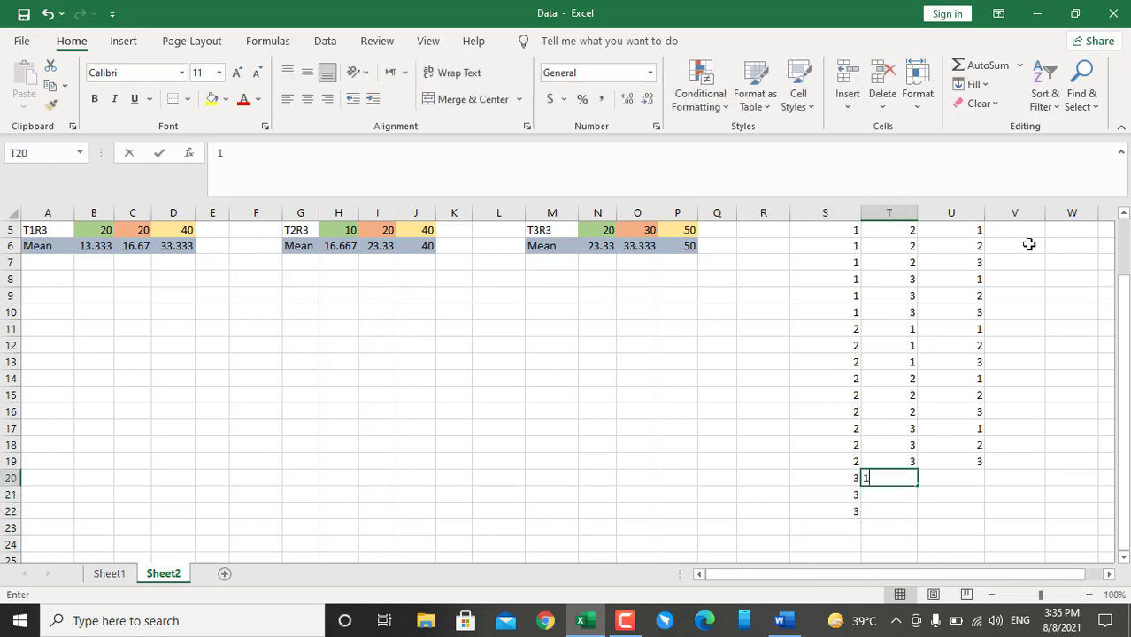
{"action": "key", "text": "Return"}
{"action": "type", "text": "1"}
{"action": "key", "text": "Return"}
{"action": "type", "text": "1"}
{"action": "key", "text": "Return"}
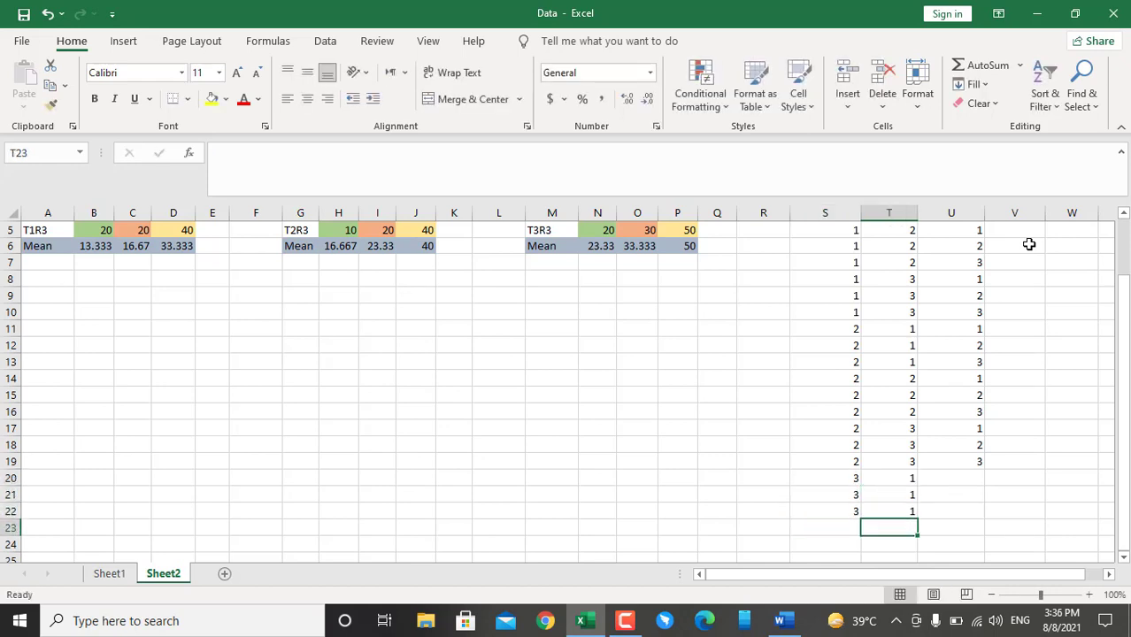
Number the replications 1, 2 and 3 in the Rep column, cells U20 to U22.
{"action": "key", "text": "Right"}
{"action": "key", "text": "Up"}
{"action": "key", "text": "Up"}
{"action": "key", "text": "Up"}
{"action": "type", "text": "1"}
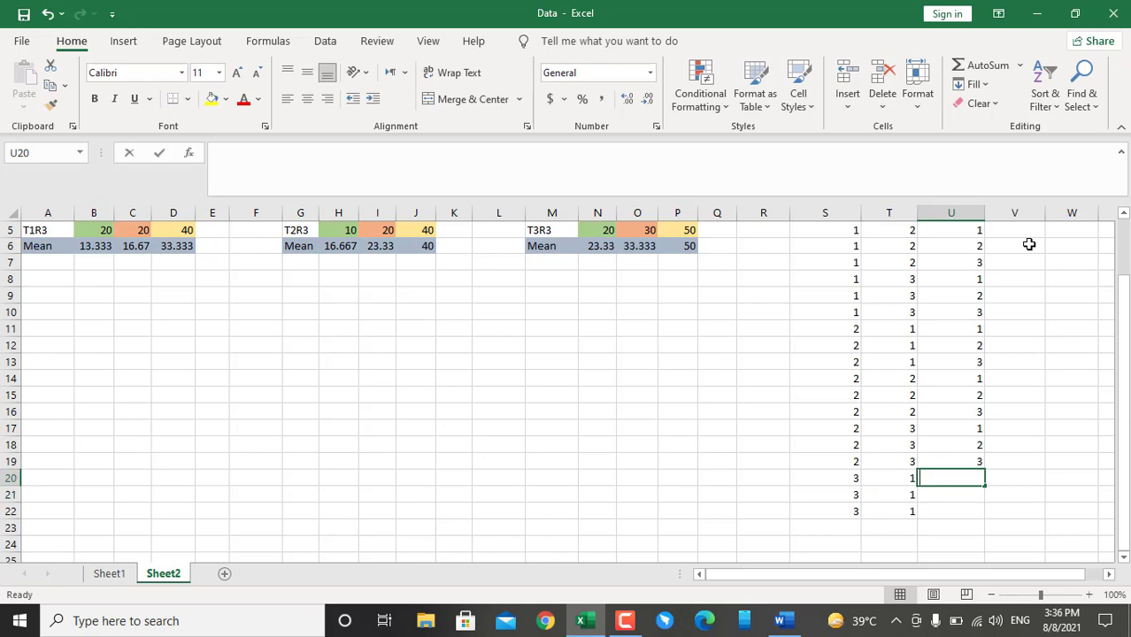
{"action": "key", "text": "Return"}
{"action": "type", "text": "2"}
{"action": "key", "text": "Return"}
{"action": "type", "text": "2"}
{"action": "key", "text": "BackSpace"}
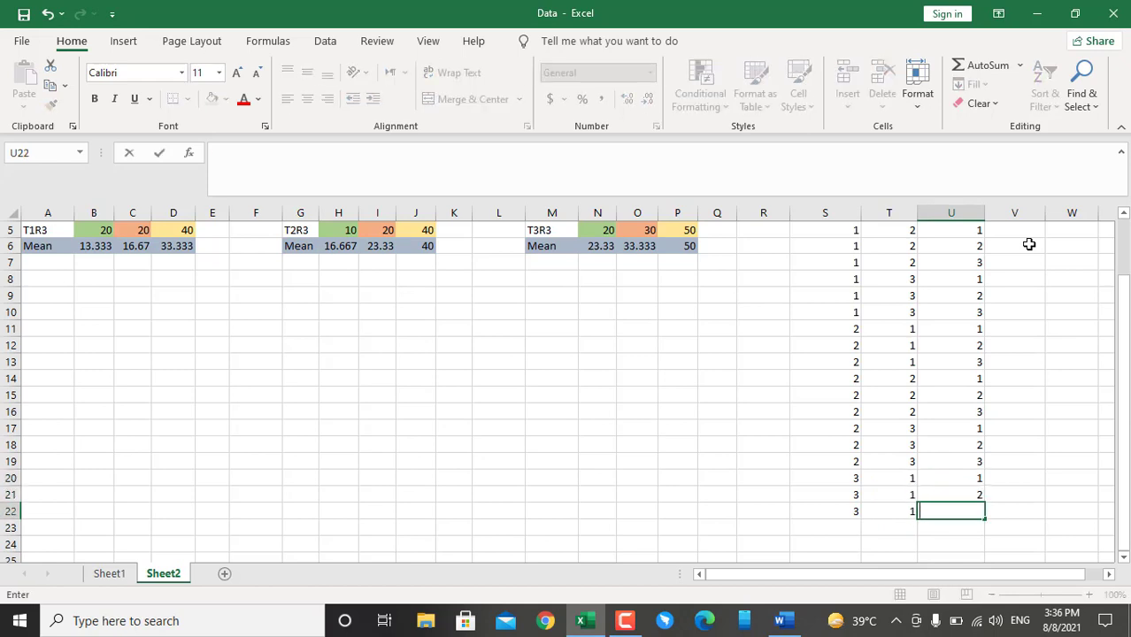
{"action": "type", "text": "3"}
{"action": "key", "text": "Return"}
Enter treatment code 3 in the Trt column, cells S23 to S25.
{"action": "key", "text": "Left"}
{"action": "key", "text": "Left"}
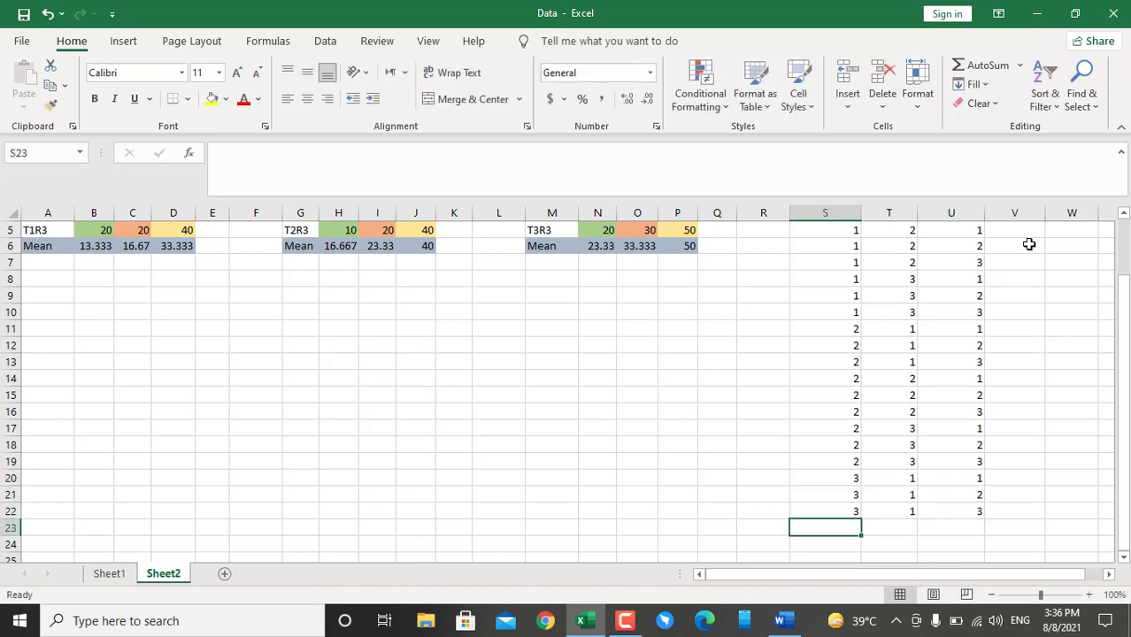
{"action": "type", "text": "3"}
{"action": "key", "text": "Return"}
{"action": "type", "text": "3"}
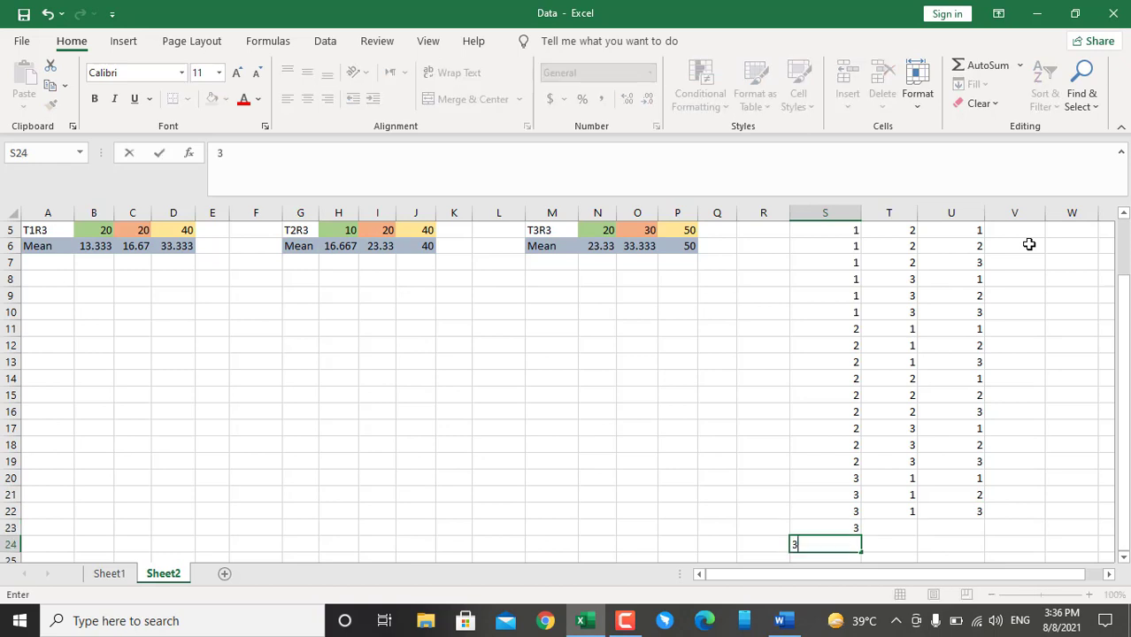
{"action": "key", "text": "Return"}
{"action": "type", "text": "3"}
Enter time code 2 in the Time column, cells T23 to T25.
{"action": "key", "text": "Right"}
{"action": "key", "text": "Up"}
{"action": "key", "text": "Up"}
{"action": "type", "text": "2"}
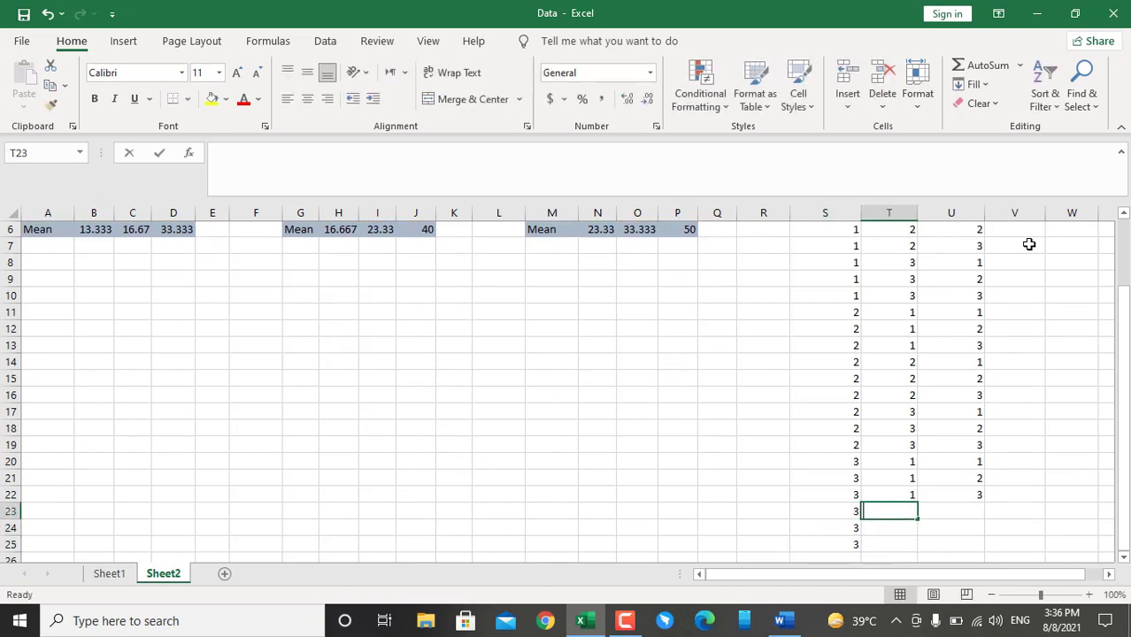
{"action": "key", "text": "Return"}
{"action": "type", "text": "2"}
{"action": "key", "text": "Return"}
{"action": "type", "text": "2"}
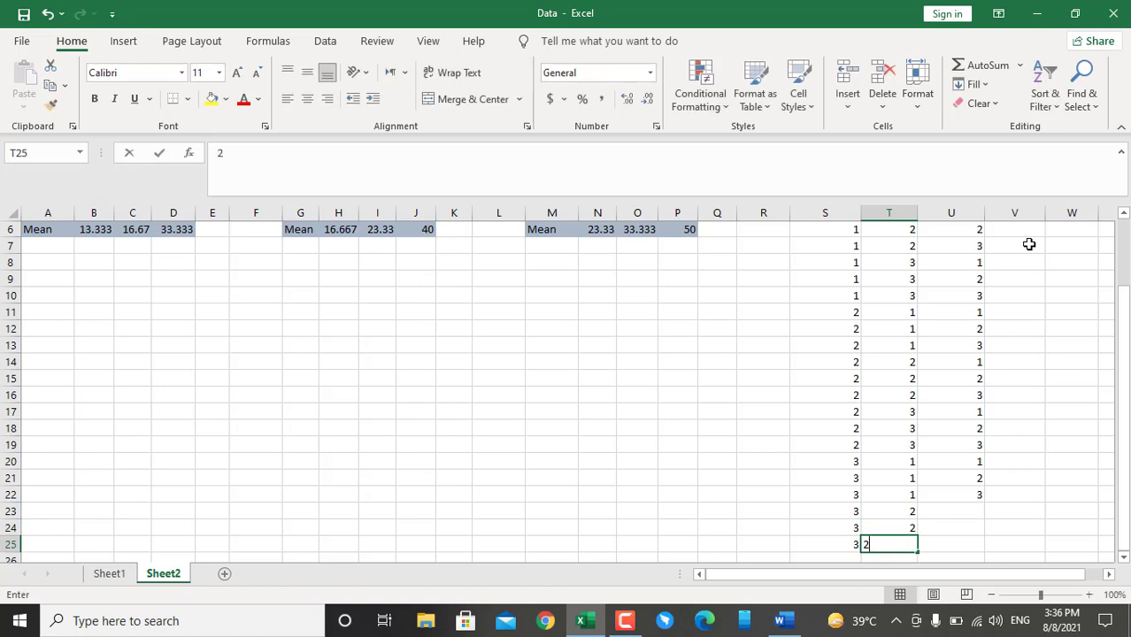
Number the replications 1, 2 and 3 in the Rep column, cells U23 to U25.
{"action": "key", "text": "Right"}
{"action": "key", "text": "Up"}
{"action": "key", "text": "Up"}
{"action": "type", "text": "1"}
{"action": "key", "text": "Return"}
{"action": "type", "text": "2"}
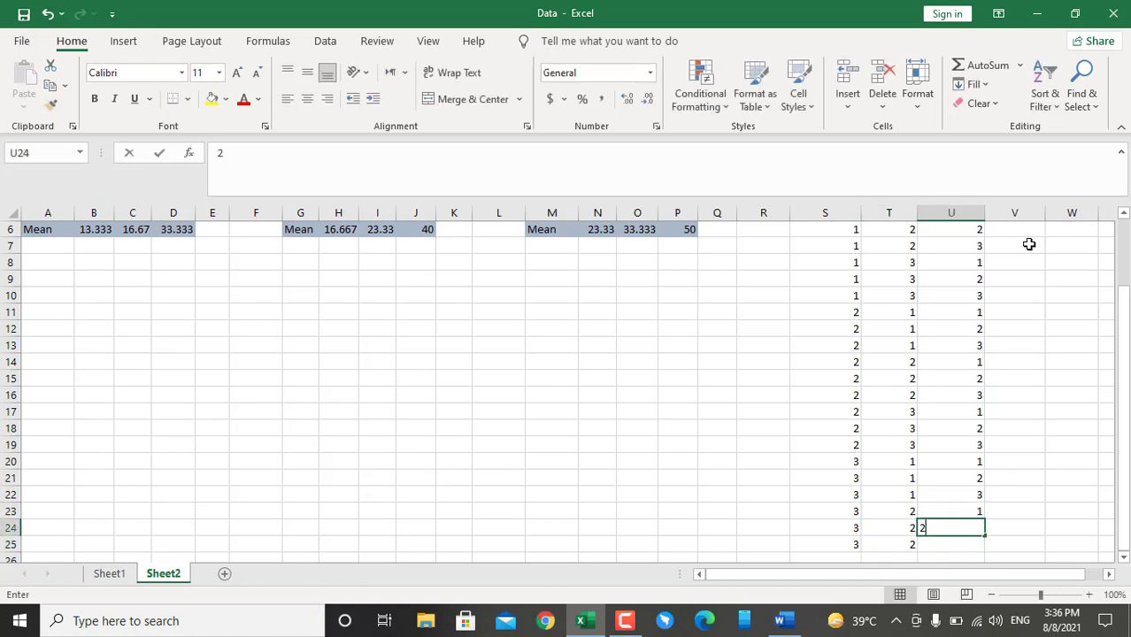
{"action": "key", "text": "Return"}
{"action": "type", "text": "3"}
{"action": "key", "text": "Return"}
Enter treatment code 3 in the Trt column, cells S26 to S28.
{"action": "key", "text": "Left"}
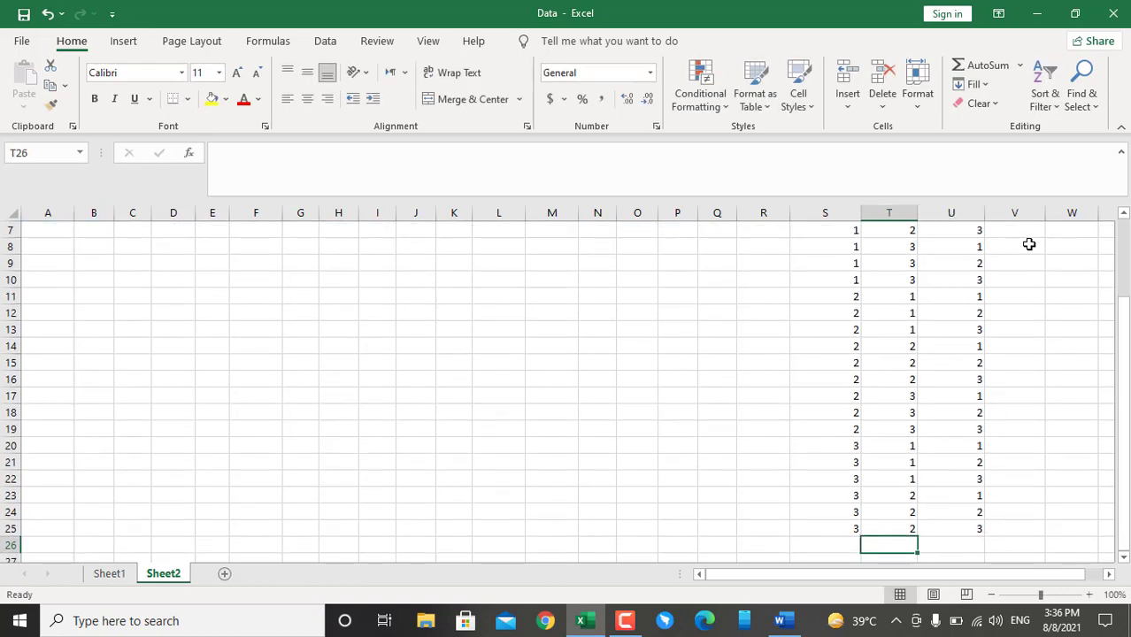
{"action": "key", "text": "Left"}
{"action": "type", "text": "3"}
{"action": "key", "text": "Return"}
{"action": "type", "text": "3"}
{"action": "key", "text": "Return"}
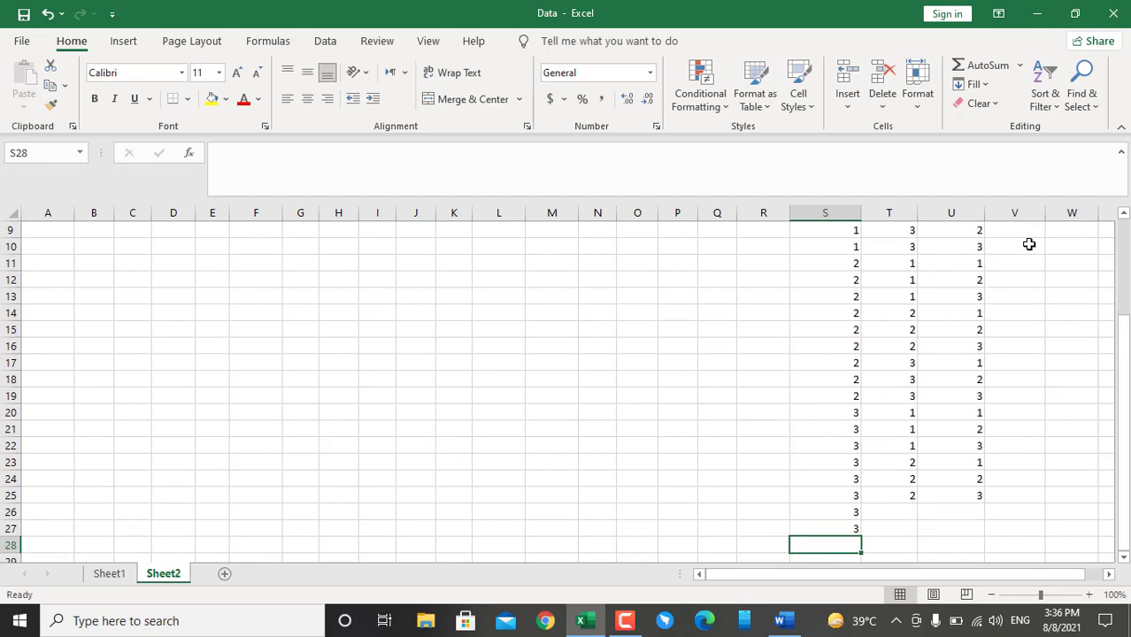
{"action": "type", "text": "3"}
Enter time code 3 in the Time column, cells T26 to T28.
{"action": "key", "text": "Right"}
{"action": "key", "text": "Up"}
{"action": "key", "text": "Up"}
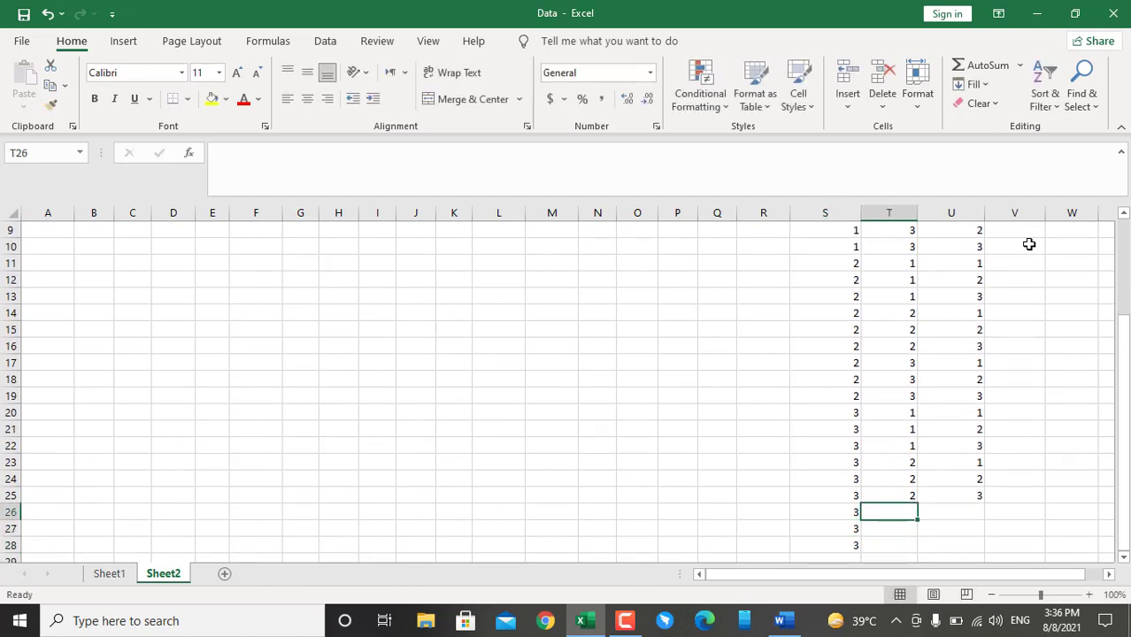
{"action": "type", "text": "3"}
{"action": "key", "text": "Return"}
{"action": "type", "text": "3"}
{"action": "key", "text": "Return"}
{"action": "type", "text": "3"}
Number the replications 1, 2 and 3 in the Rep column, cells U26 to U28.
{"action": "key", "text": "Right"}
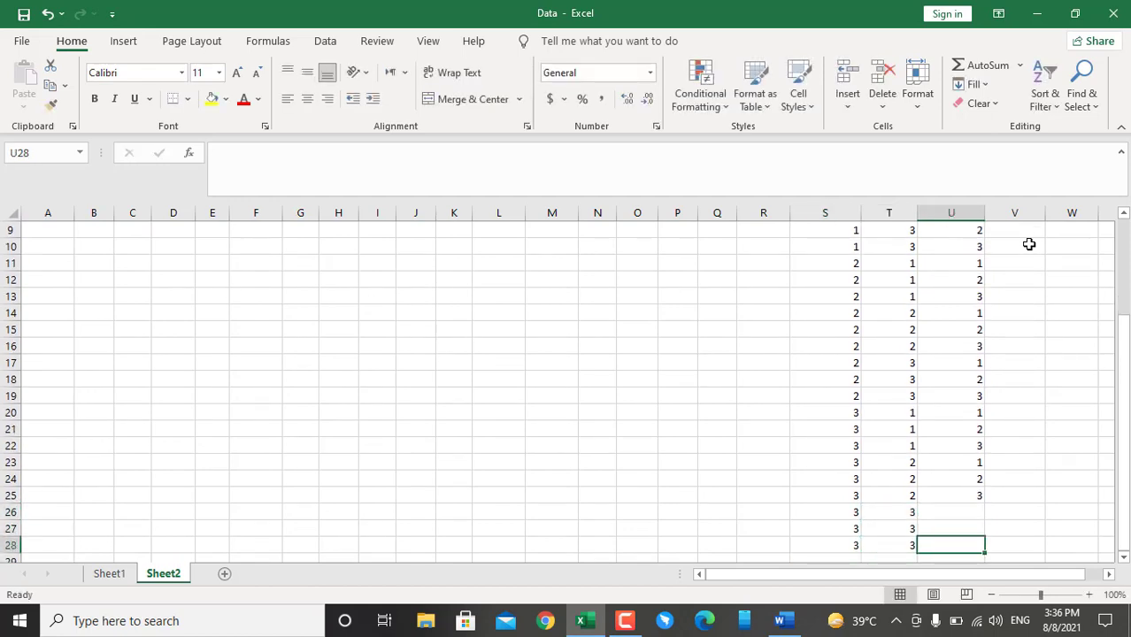
{"action": "key", "text": "Up"}
{"action": "key", "text": "Up"}
{"action": "type", "text": "1"}
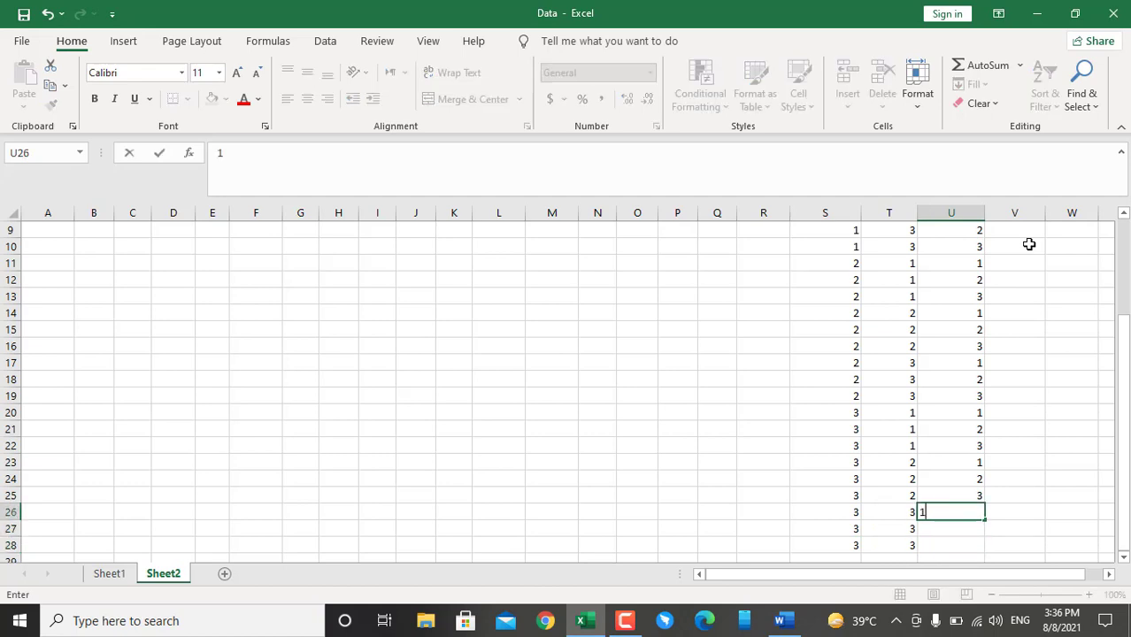
{"action": "key", "text": "Return"}
{"action": "type", "text": "2"}
{"action": "key", "text": "Return"}
{"action": "type", "text": "2"}
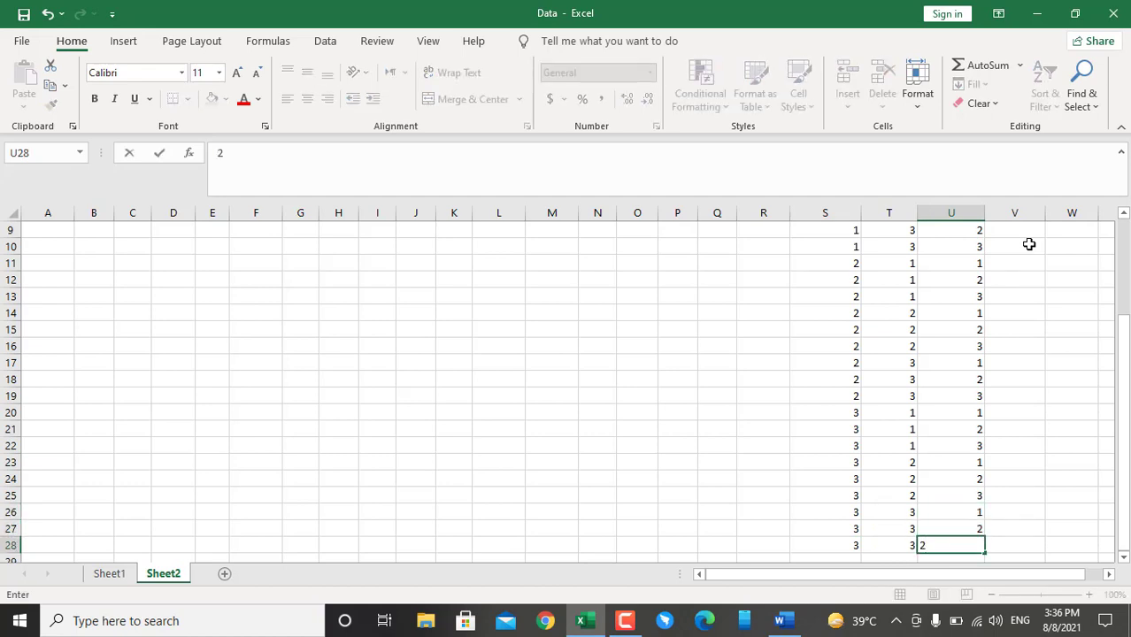
{"action": "key", "text": "BackSpace"}
{"action": "type", "text": "3"}
{"action": "key", "text": "Tab"}
{"action": "key", "text": "Up"}
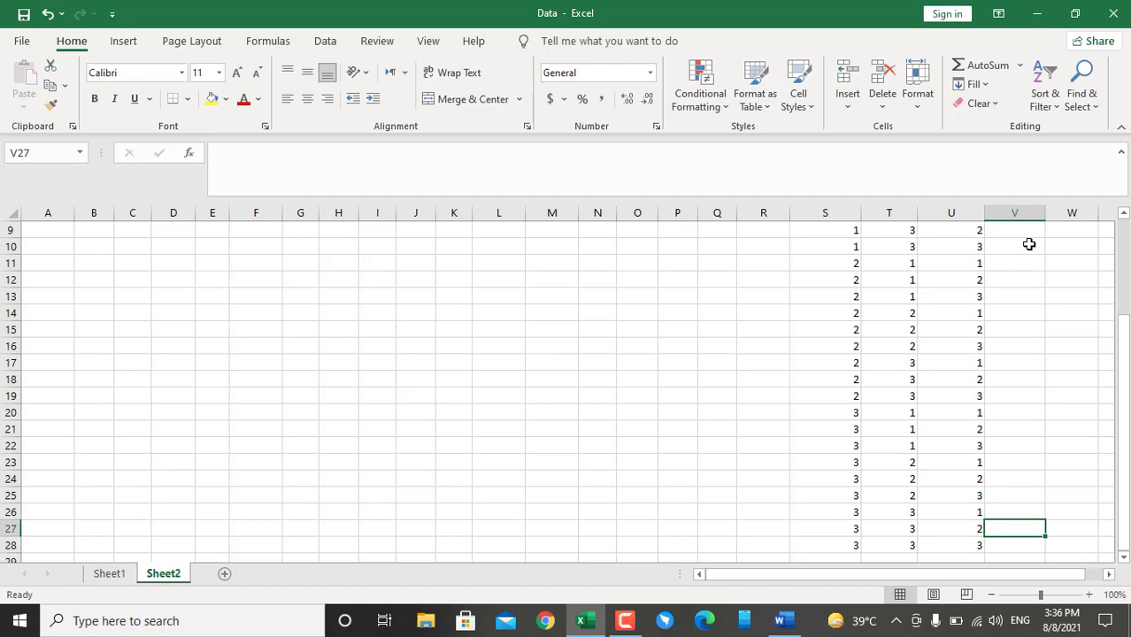
Enter treatment 1's 48 Hrs mortality values 20, 10 and 20 in the Mortality column, cells V5 to V7.
{"action": "key", "text": "Up"}
{"action": "key", "text": "Up"}
{"action": "key", "text": "Up"}
{"action": "key", "text": "Up"}
{"action": "key", "text": "Up"}
{"action": "key", "text": "Up"}
{"action": "key", "text": "Up"}
{"action": "key", "text": "Up"}
{"action": "key", "text": "Up"}
{"action": "key", "text": "Up"}
{"action": "key", "text": "Up"}
{"action": "key", "text": "Up"}
{"action": "key", "text": "Up"}
{"action": "key", "text": "Up"}
{"action": "key", "text": "Up"}
{"action": "key", "text": "Up"}
{"action": "key", "text": "Up"}
{"action": "key", "text": "Up"}
{"action": "key", "text": "Up"}
{"action": "key", "text": "Up"}
{"action": "key", "text": "Down"}
{"action": "key", "text": "Down"}
{"action": "key", "text": "Down"}
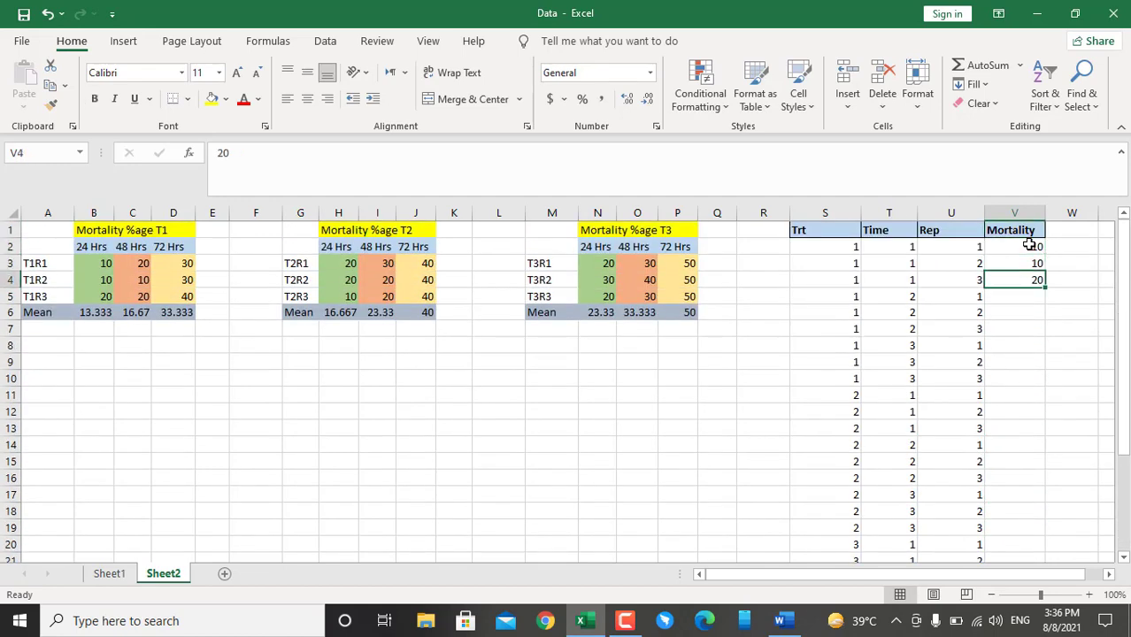
{"action": "key", "text": "Down"}
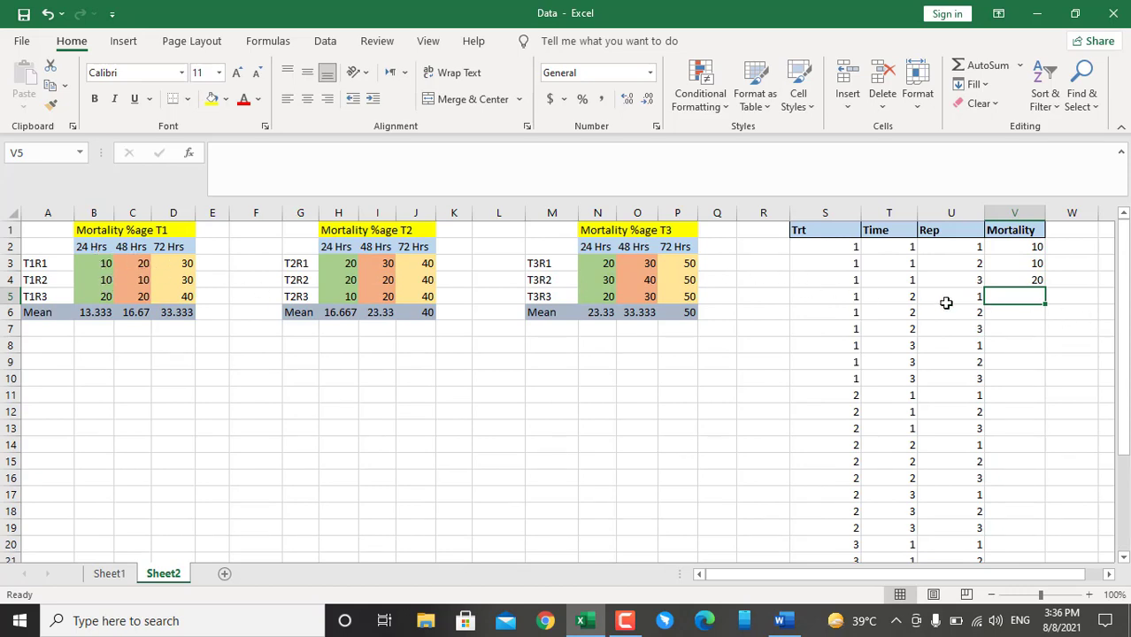
{"action": "left_click", "coordinate": [839, 299]}
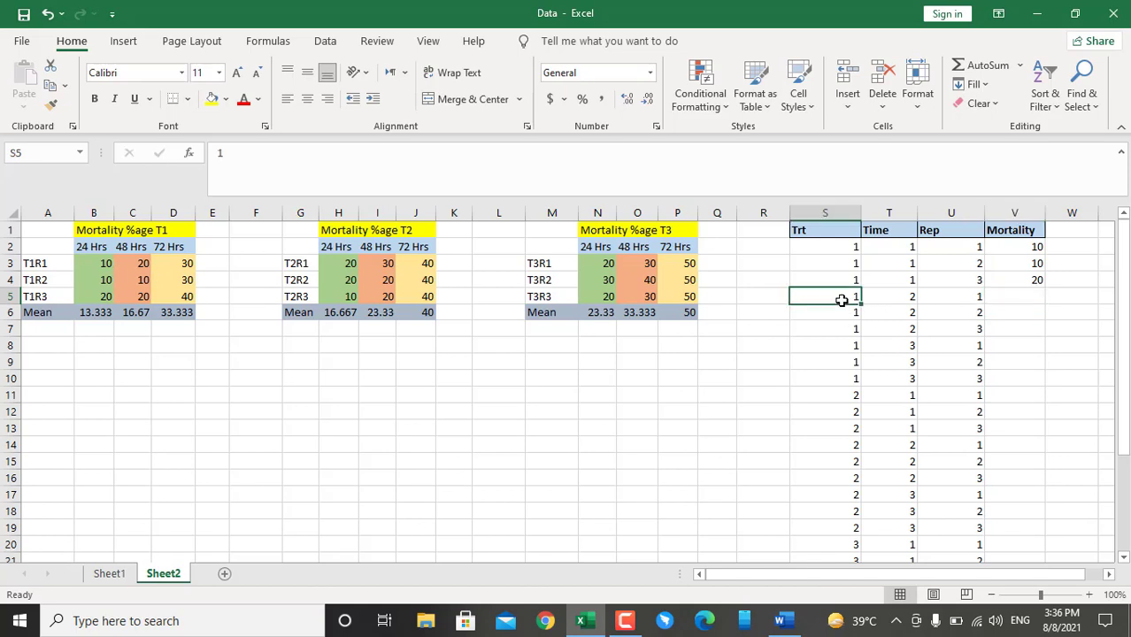
{"action": "left_click", "coordinate": [912, 295]}
{"action": "left_click", "coordinate": [1011, 297]}
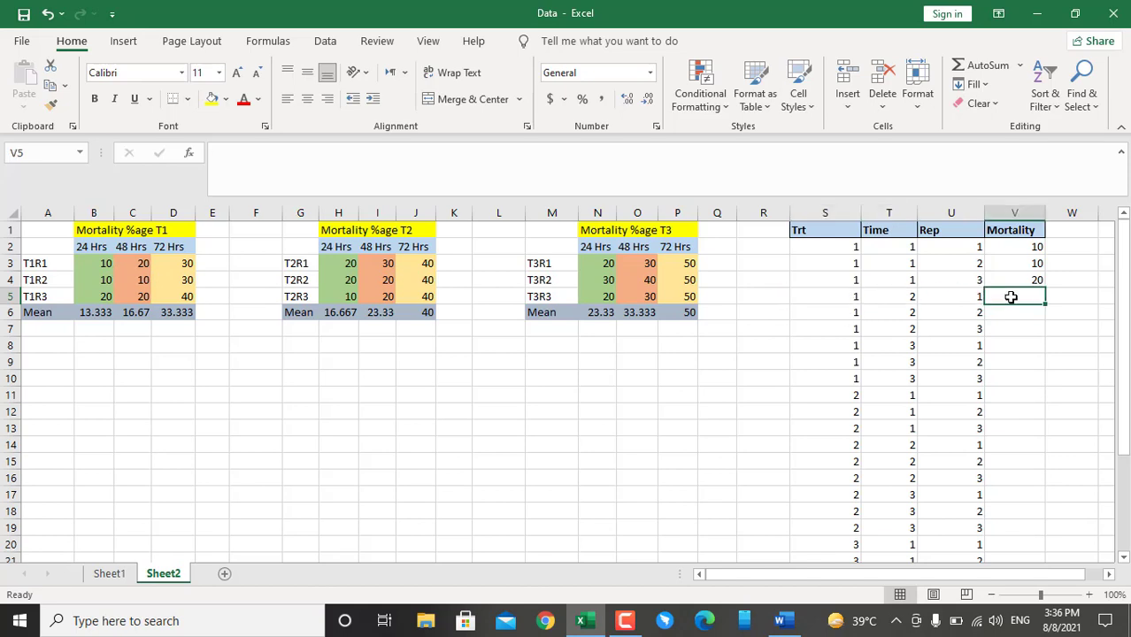
{"action": "type", "text": "20"}
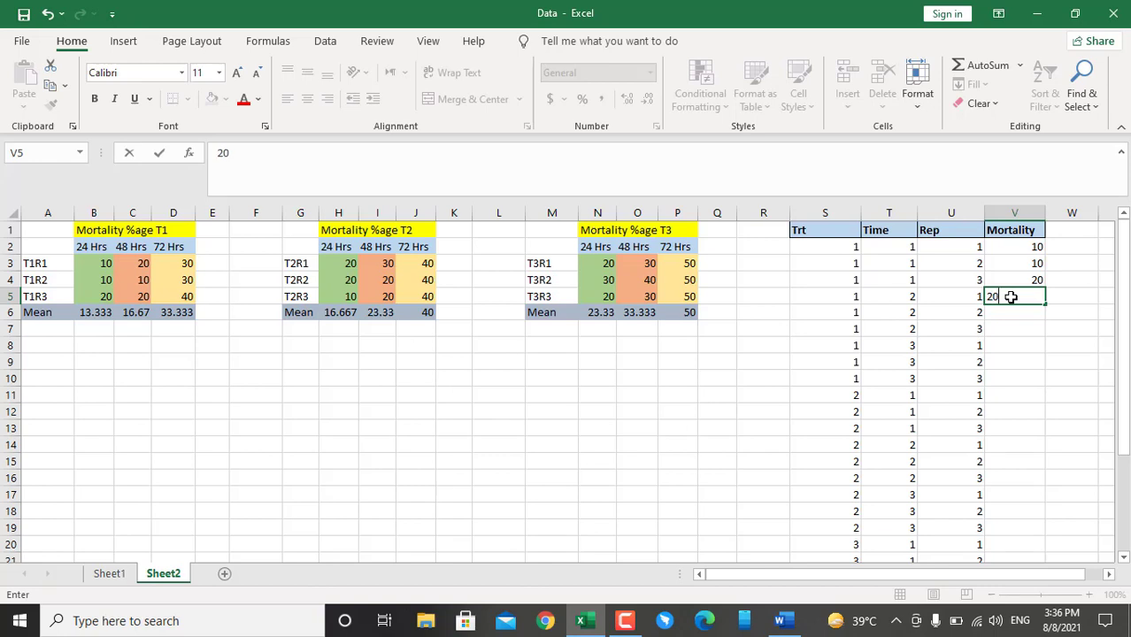
{"action": "key", "text": "Return"}
{"action": "type", "text": "1"}
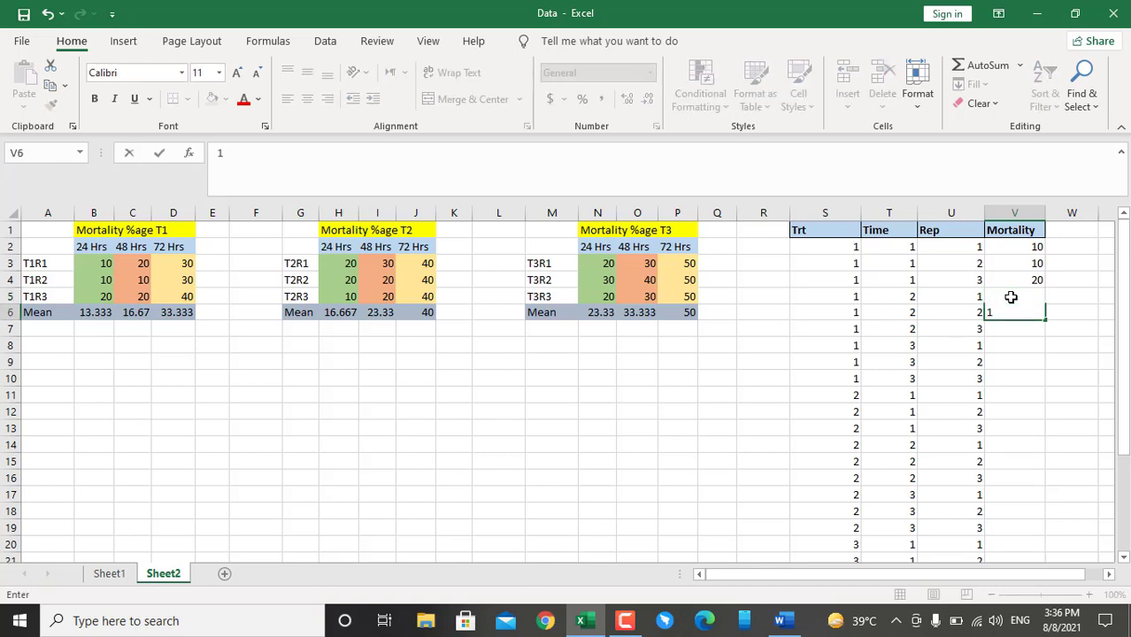
{"action": "type", "text": "0"}
{"action": "key", "text": "Return"}
{"action": "type", "text": "20"}
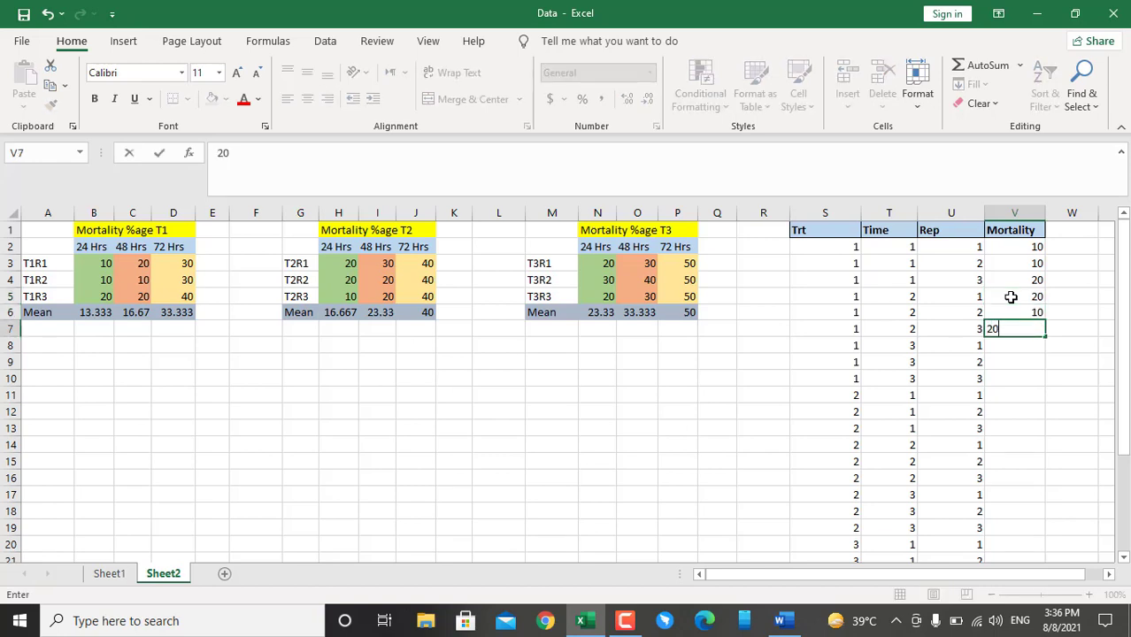
{"action": "key", "text": "Return"}
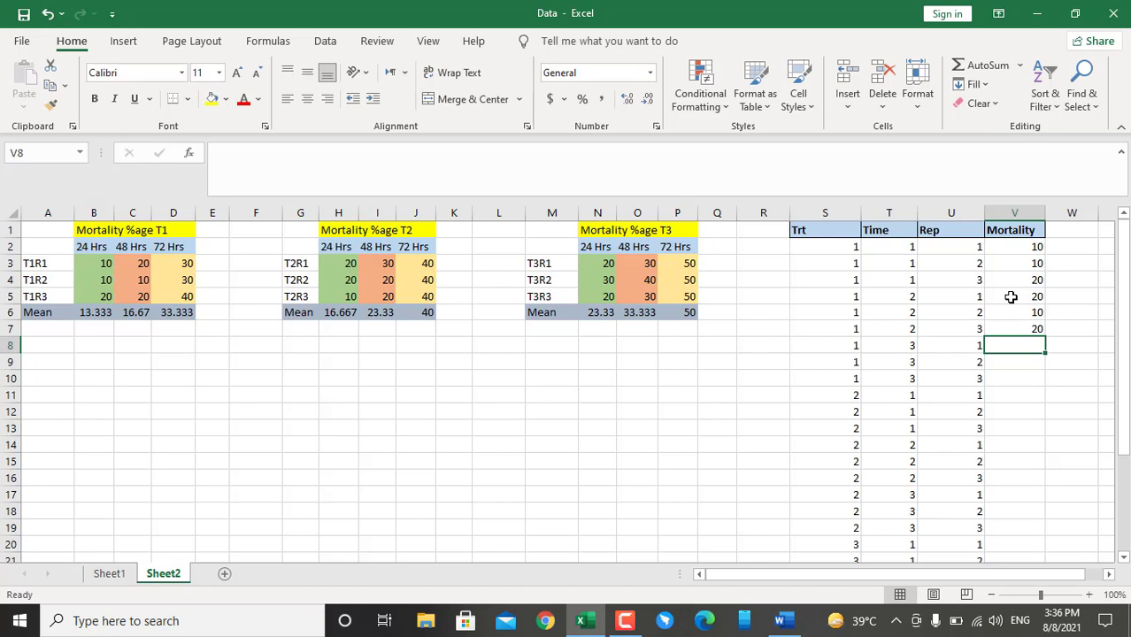
Enter treatment 1's 72 Hrs mortality values 30, 30 and 40 in the Mortality column, cells V8 to V10.
{"action": "type", "text": "3"}
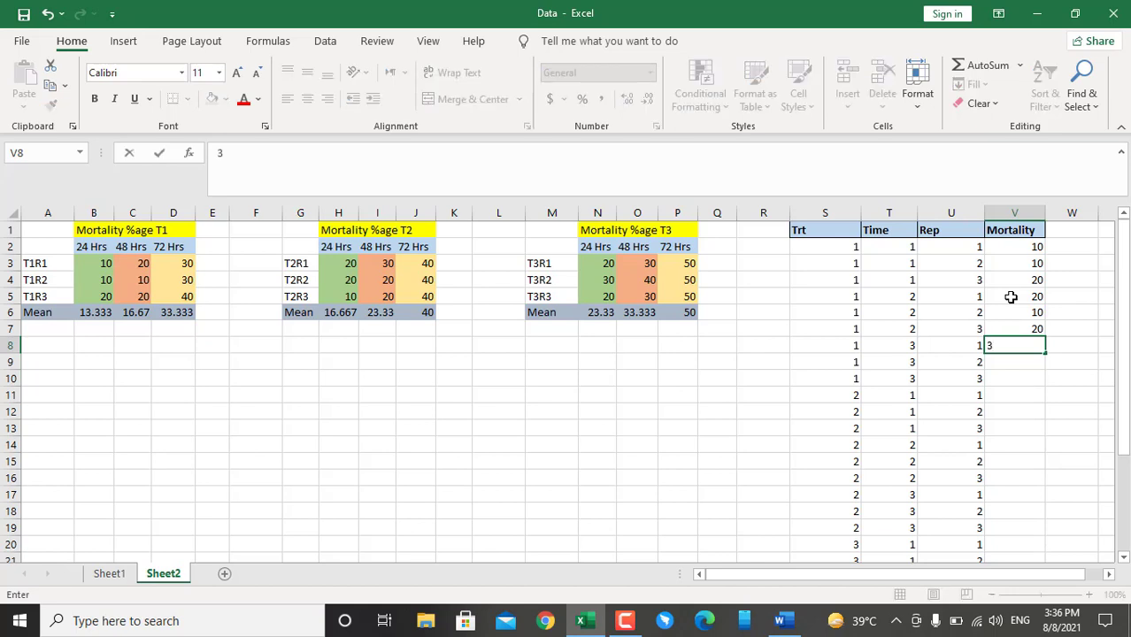
{"action": "type", "text": "0"}
{"action": "key", "text": "Return"}
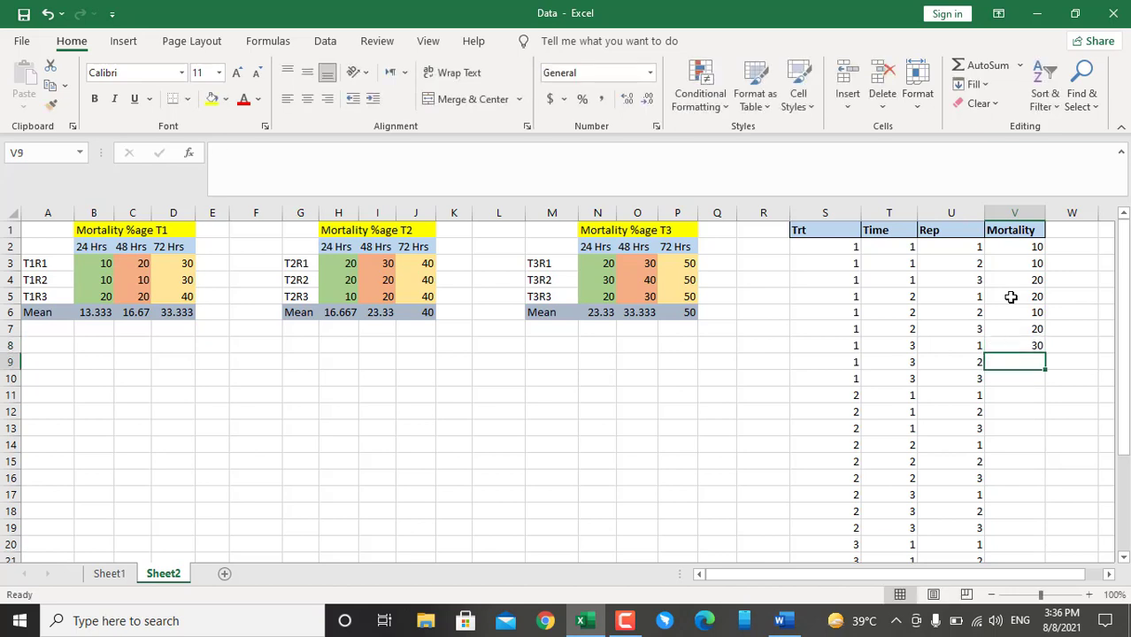
{"action": "type", "text": "30"}
{"action": "key", "text": "Return"}
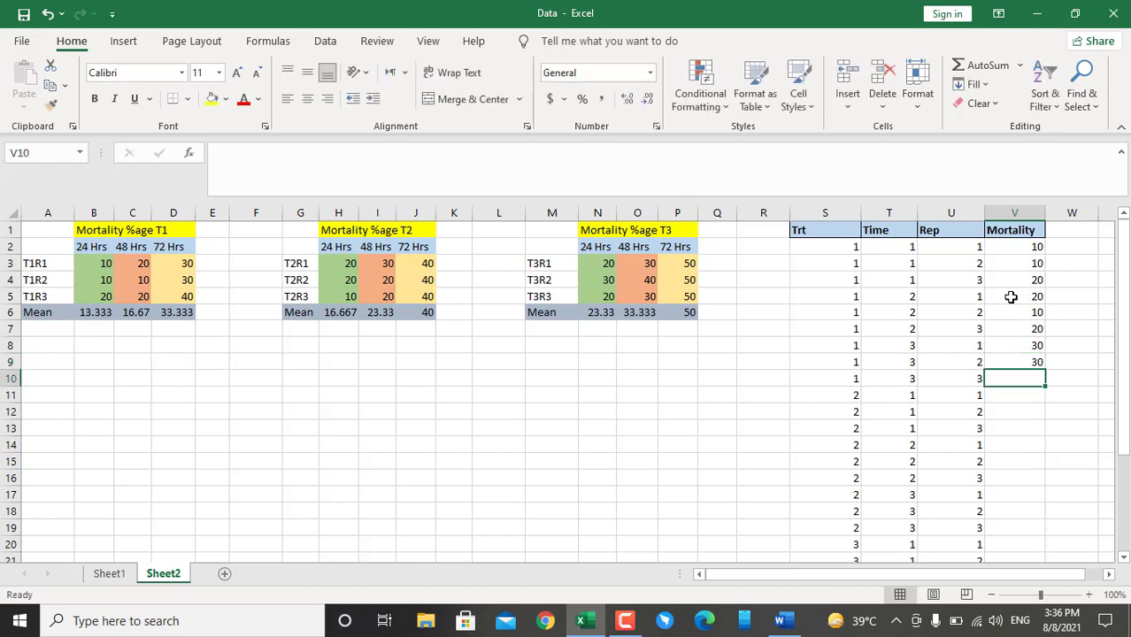
{"action": "type", "text": "40"}
{"action": "key", "text": "Return"}
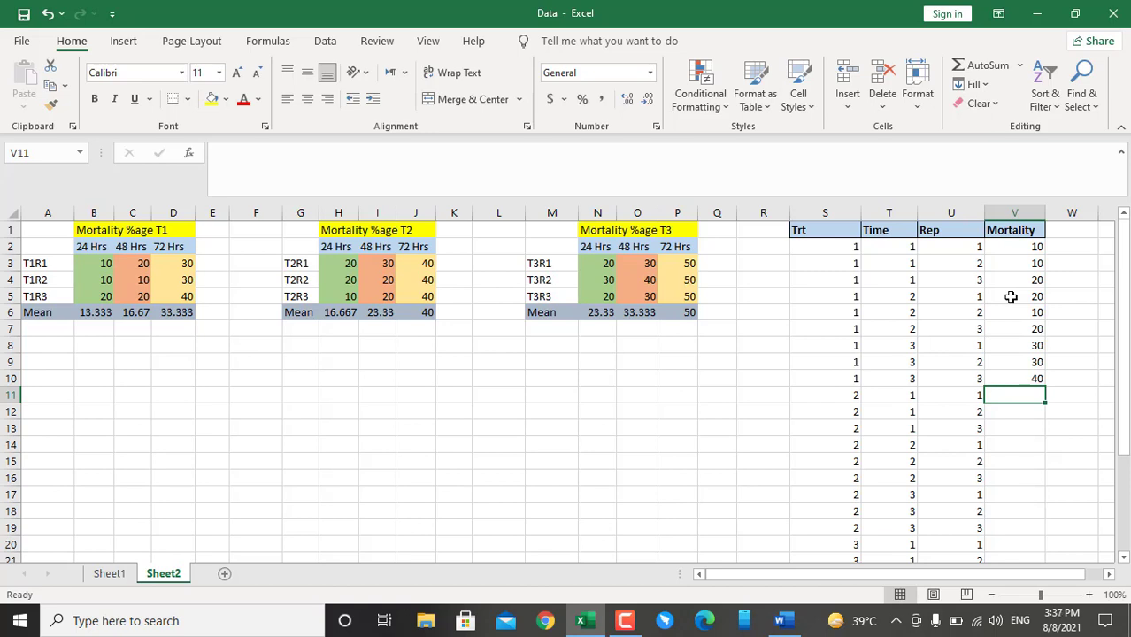
Enter treatment 2's 24 Hrs mortality values 20, 20 and 10 in the Mortality column, cells V11 to V13.
{"action": "type", "text": "2"}
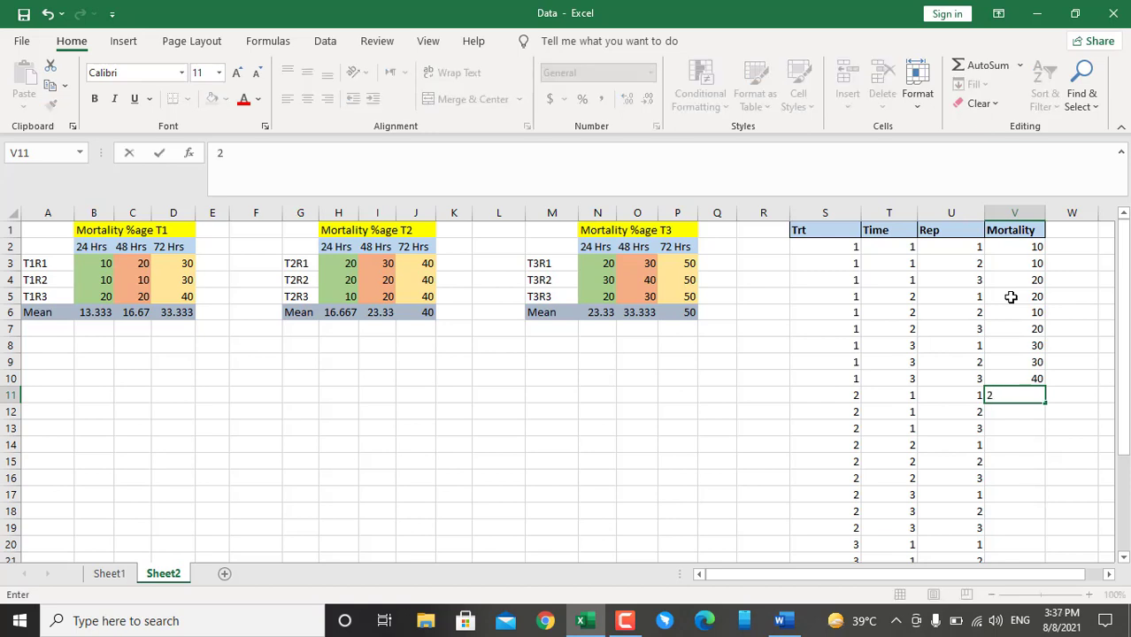
{"action": "type", "text": "0"}
{"action": "key", "text": "Return"}
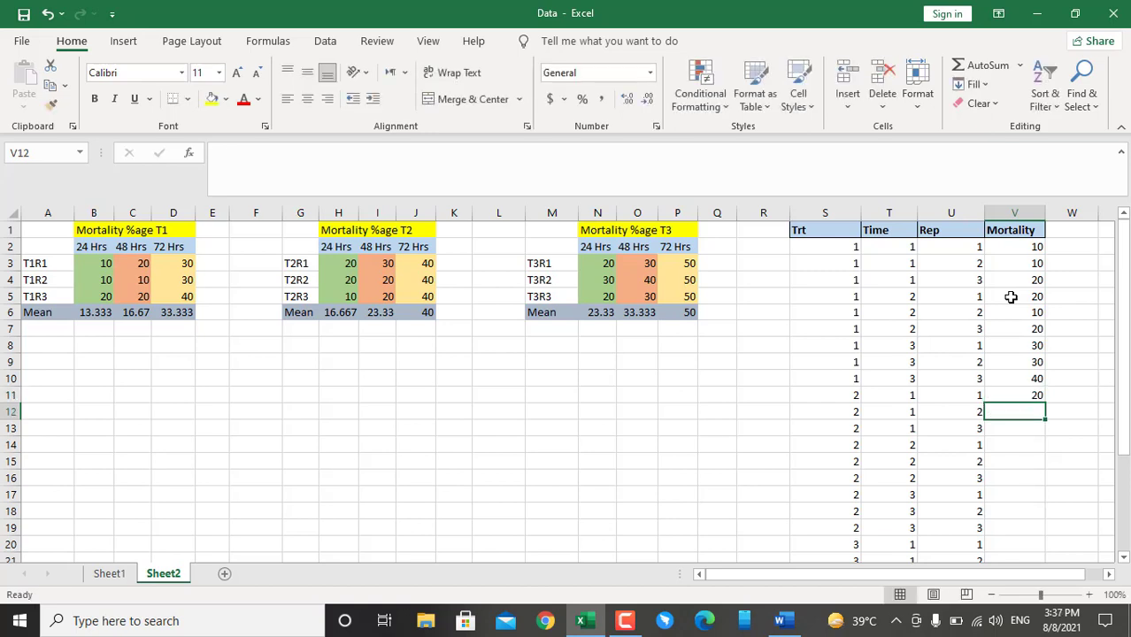
{"action": "type", "text": "20"}
{"action": "key", "text": "Return"}
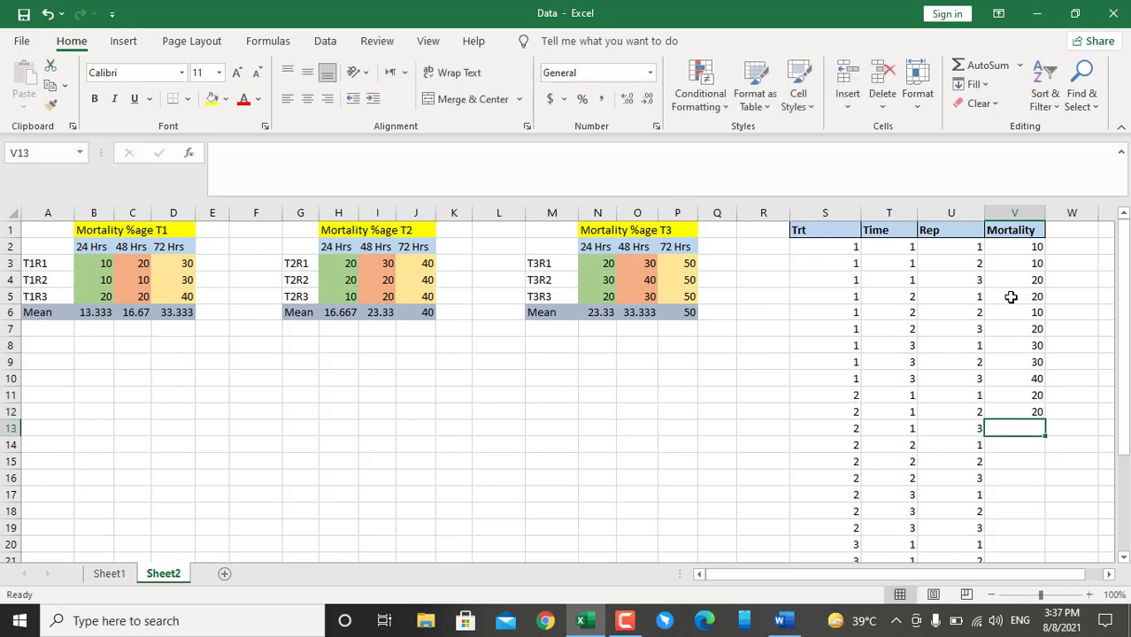
{"action": "type", "text": "1"}
{"action": "type", "text": "0"}
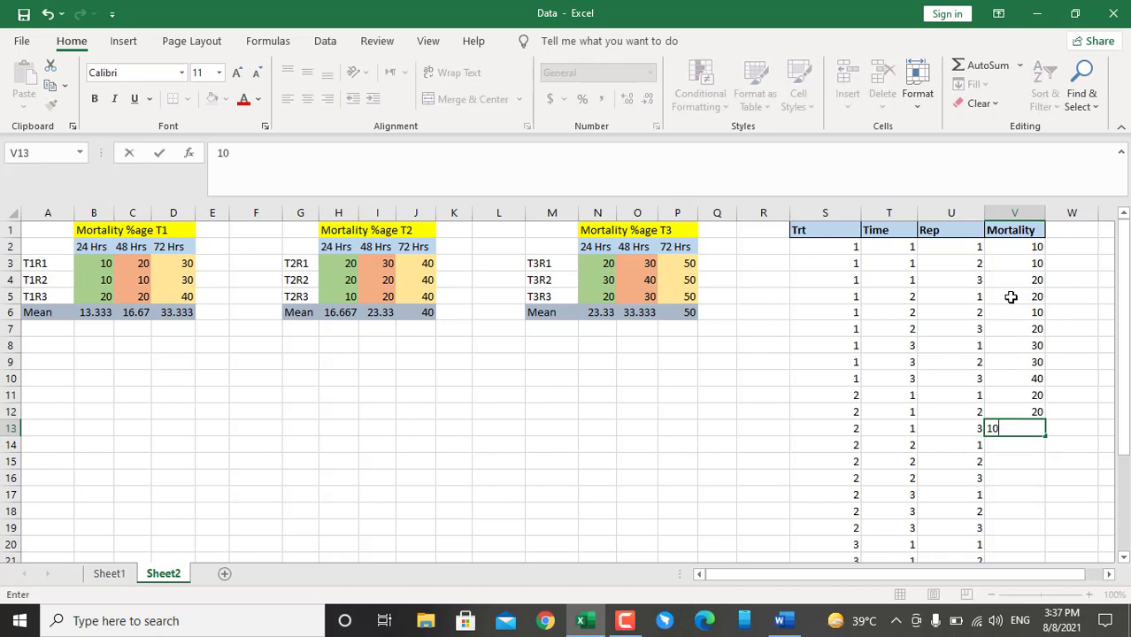
{"action": "key", "text": "Return"}
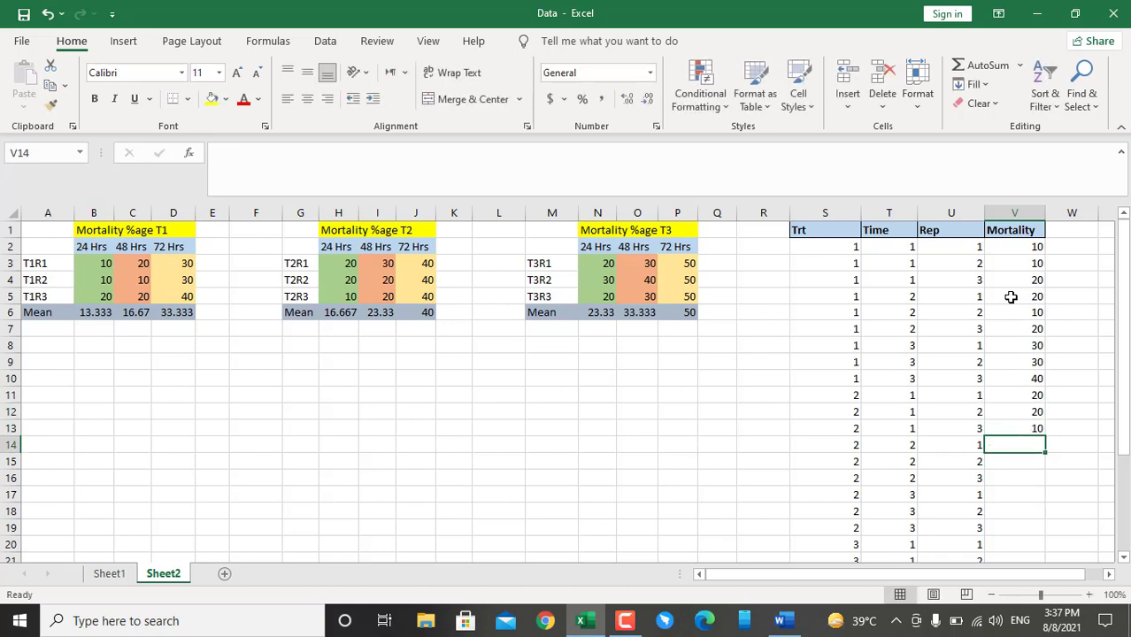
Enter treatment 2's 48 Hrs mortality values 30, 20 and 20 in the Mortality column, cells V14 to V16.
{"action": "type", "text": "30"}
{"action": "key", "text": "Return"}
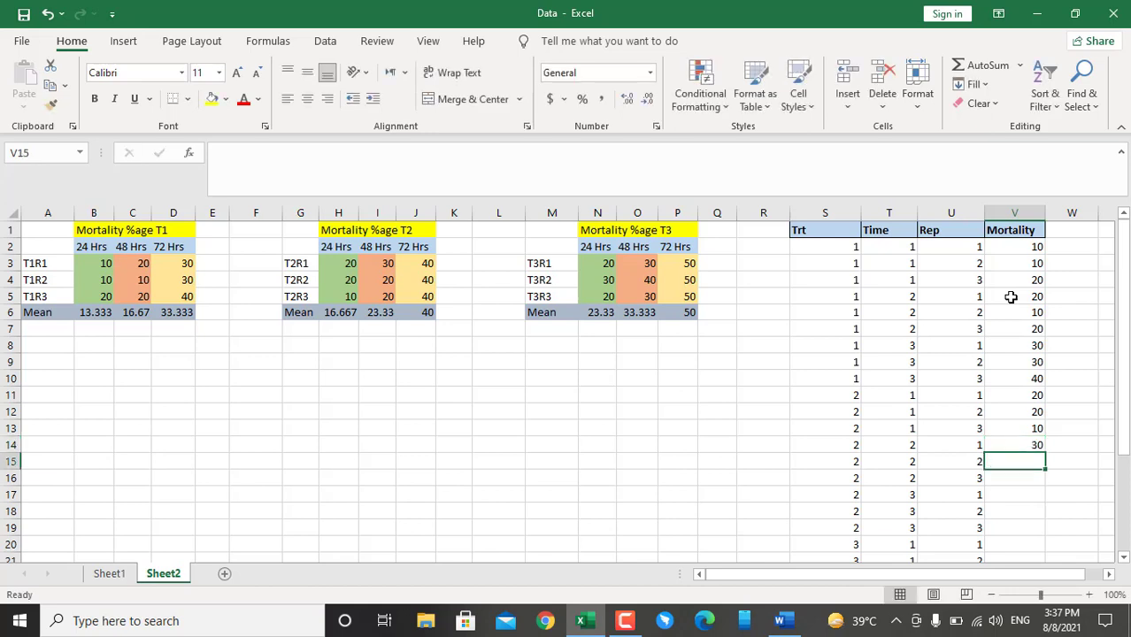
{"action": "type", "text": "20"}
{"action": "key", "text": "Return"}
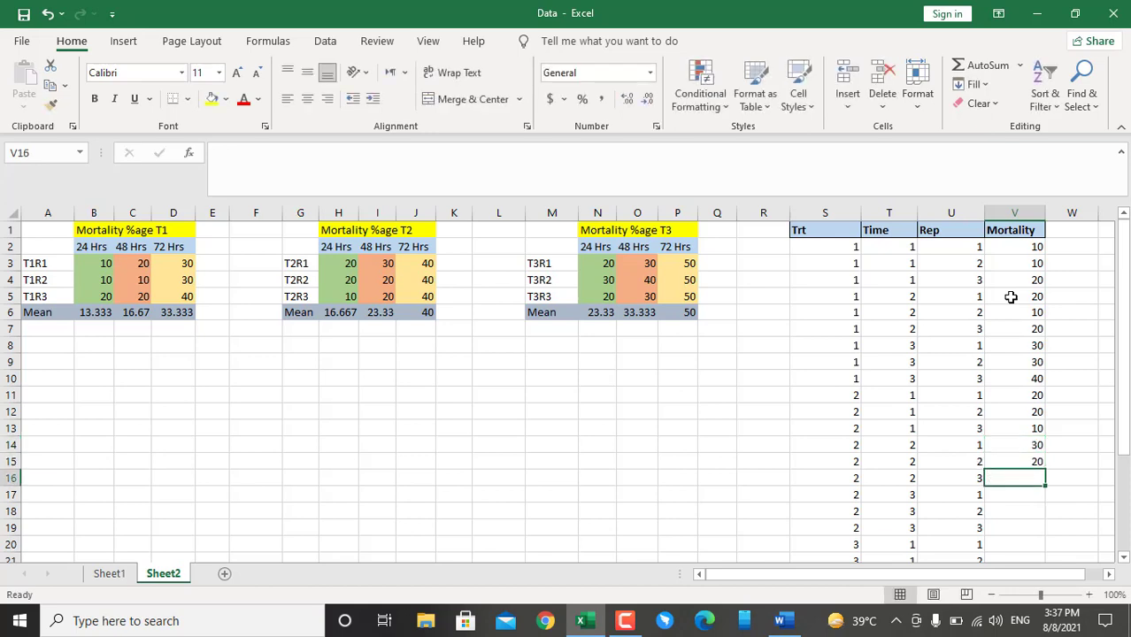
{"action": "type", "text": "20"}
{"action": "key", "text": "Return"}
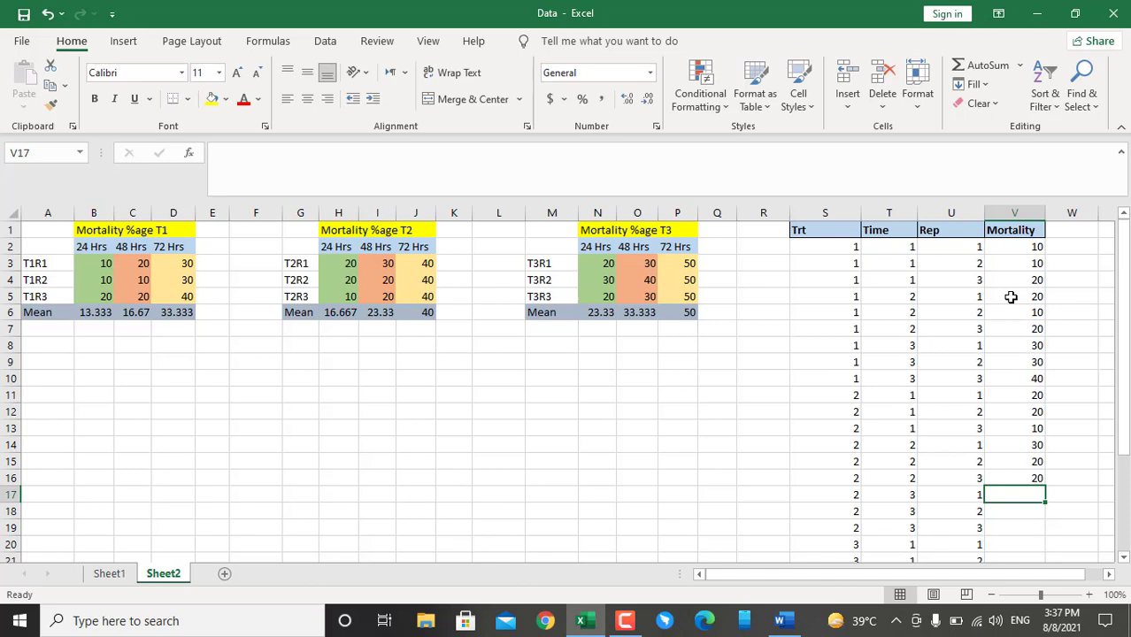
Enter treatment 2's 72 Hrs mortality value 40 for all three replications in the Mortality column, cells V17 to V19.
{"action": "type", "text": "40"}
{"action": "key", "text": "Return"}
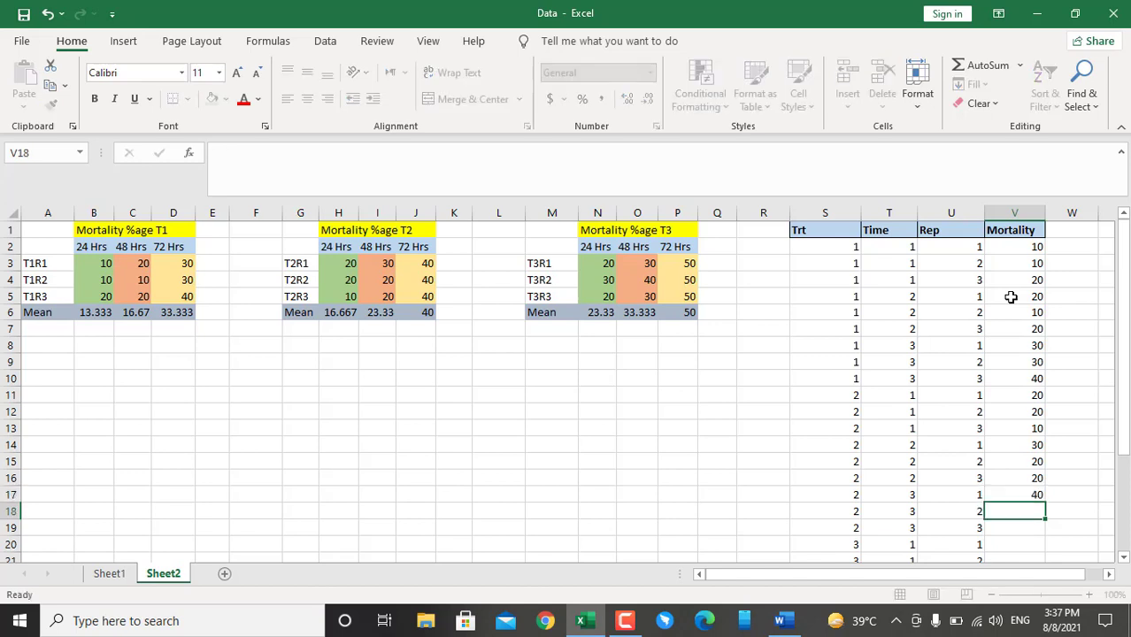
{"action": "type", "text": "40"}
{"action": "key", "text": "Return"}
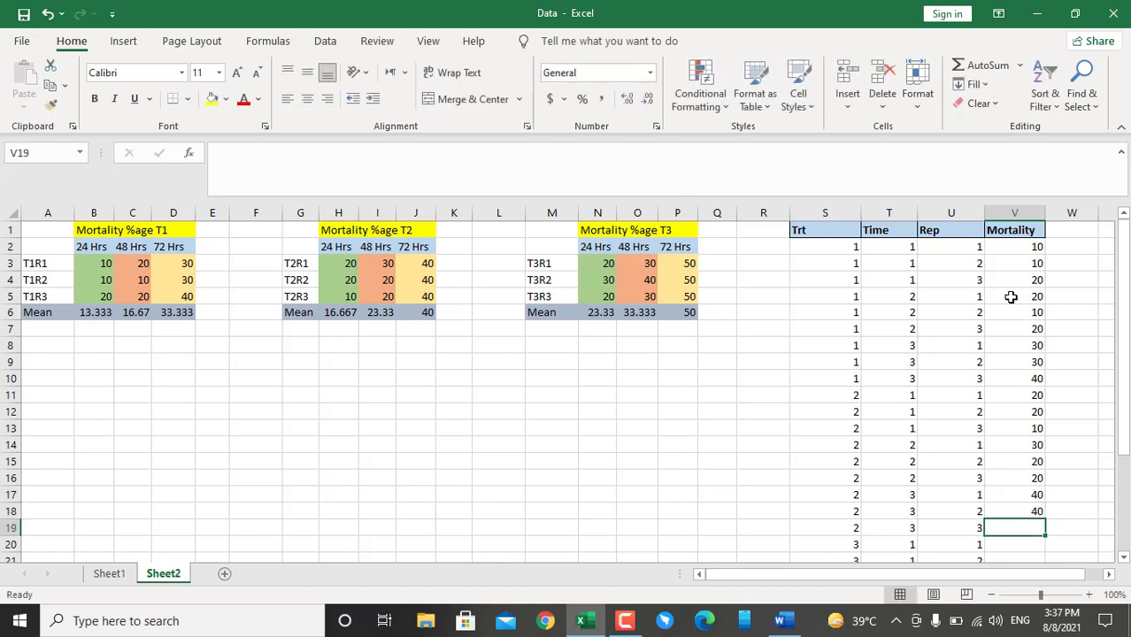
{"action": "type", "text": "40"}
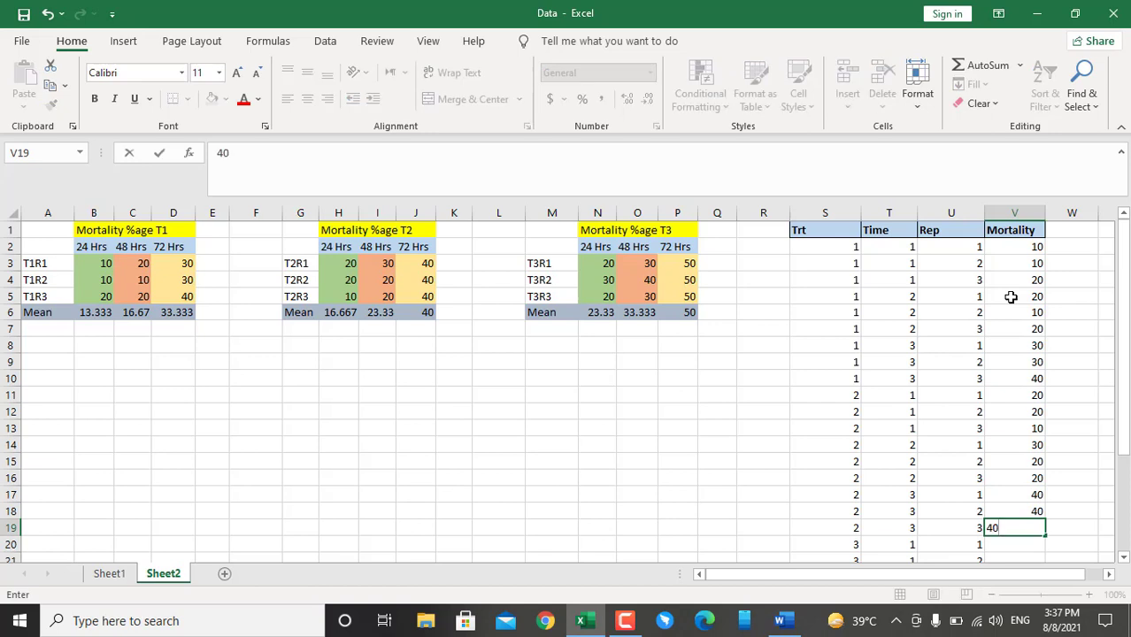
{"action": "key", "text": "Return"}
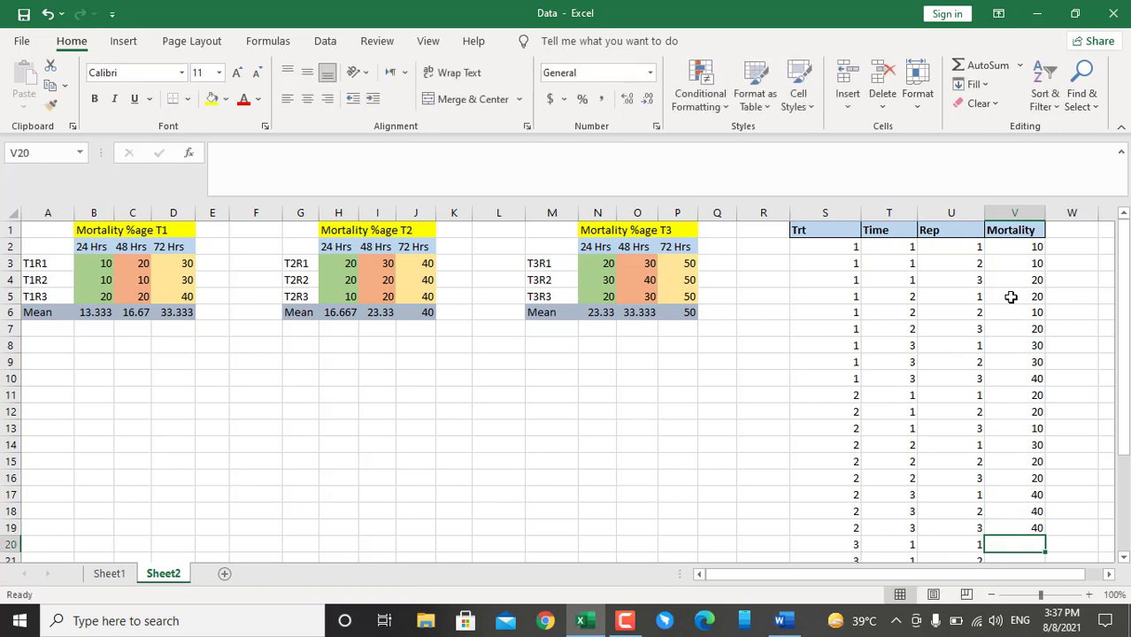
Enter treatment 3's 24 Hrs mortality values 20, 30 and 20 in the Mortality column, cells V20 to V22.
{"action": "type", "text": "20"}
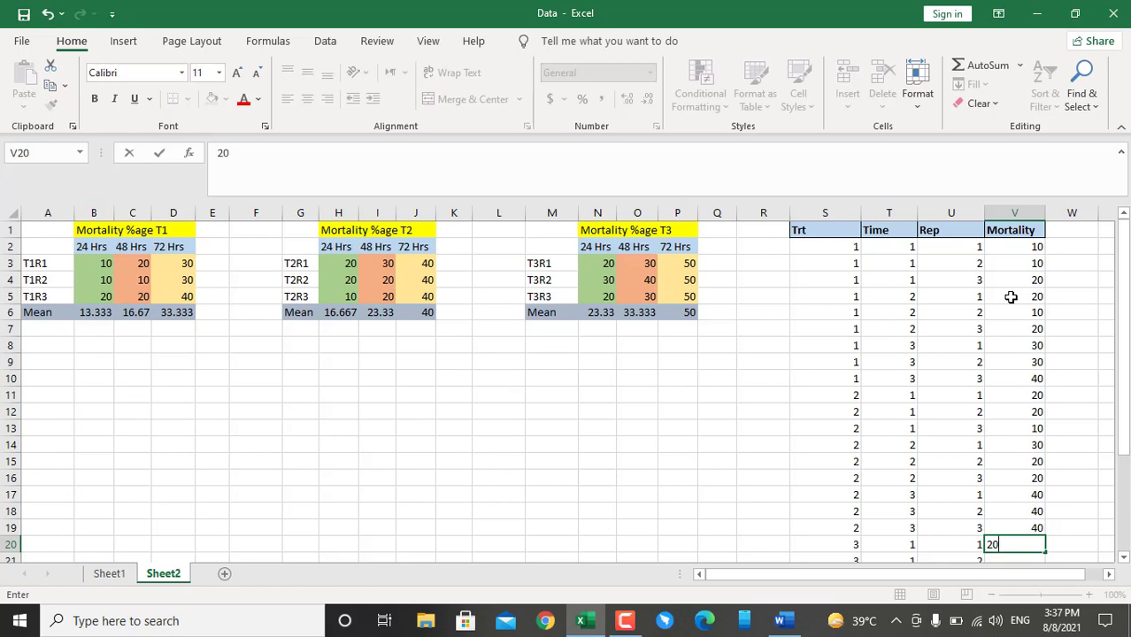
{"action": "key", "text": "Return"}
{"action": "type", "text": "30"}
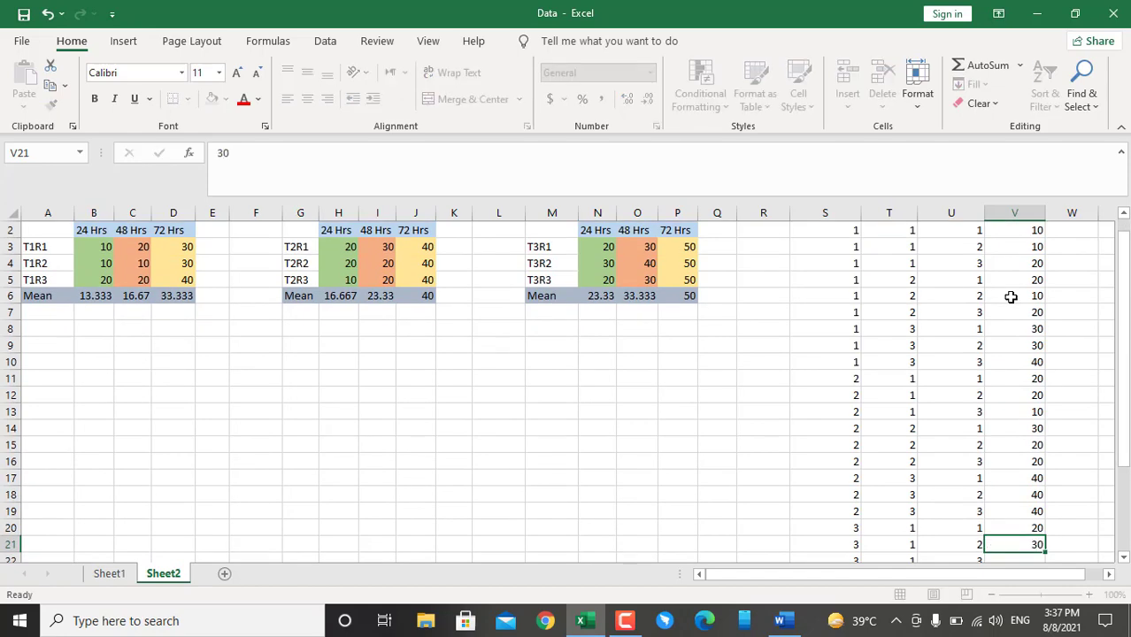
{"action": "key", "text": "Return"}
{"action": "type", "text": "20"}
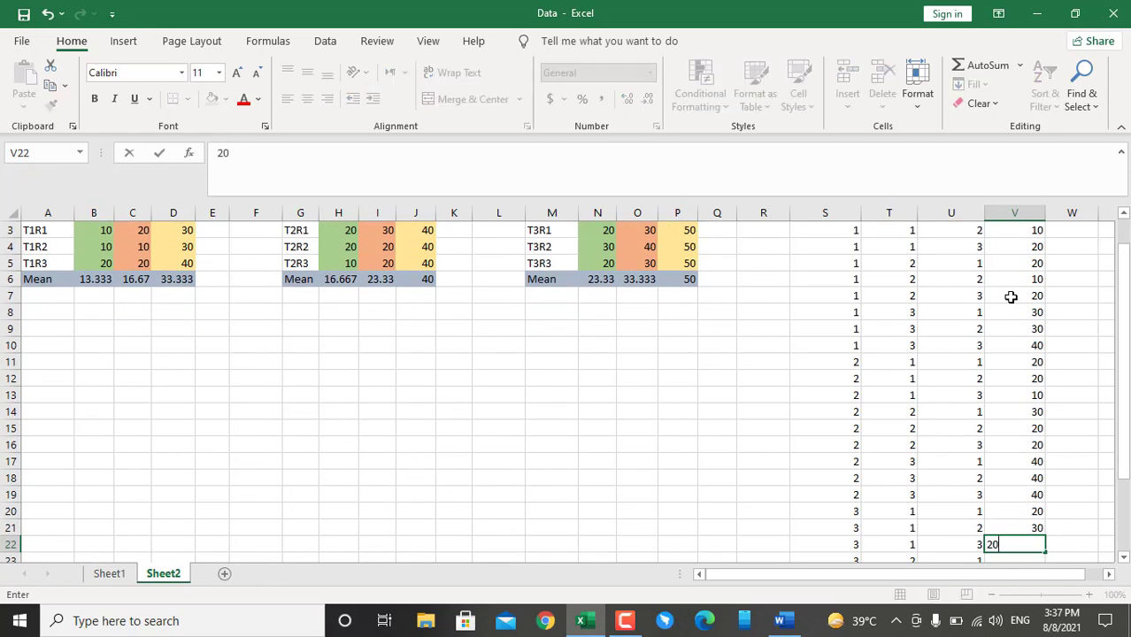
{"action": "key", "text": "Return"}
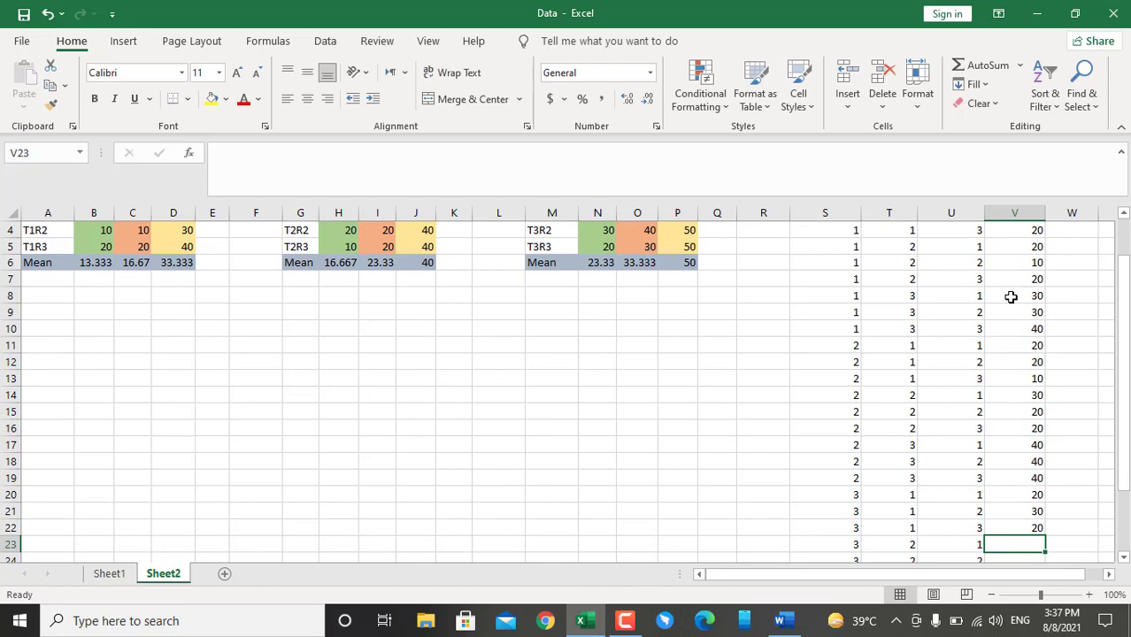
Enter treatment 3's 48 Hrs mortality values 30, 40 and 30 in the Mortality column, cells V23 to V25.
{"action": "type", "text": "30"}
{"action": "key", "text": "Return"}
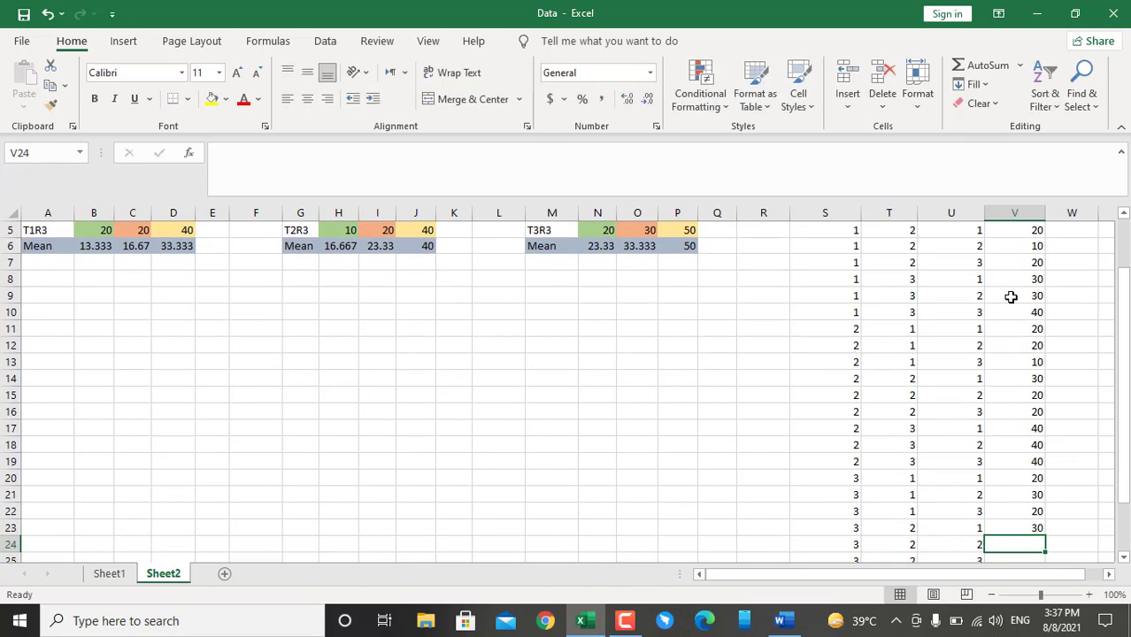
{"action": "type", "text": "40"}
{"action": "key", "text": "Return"}
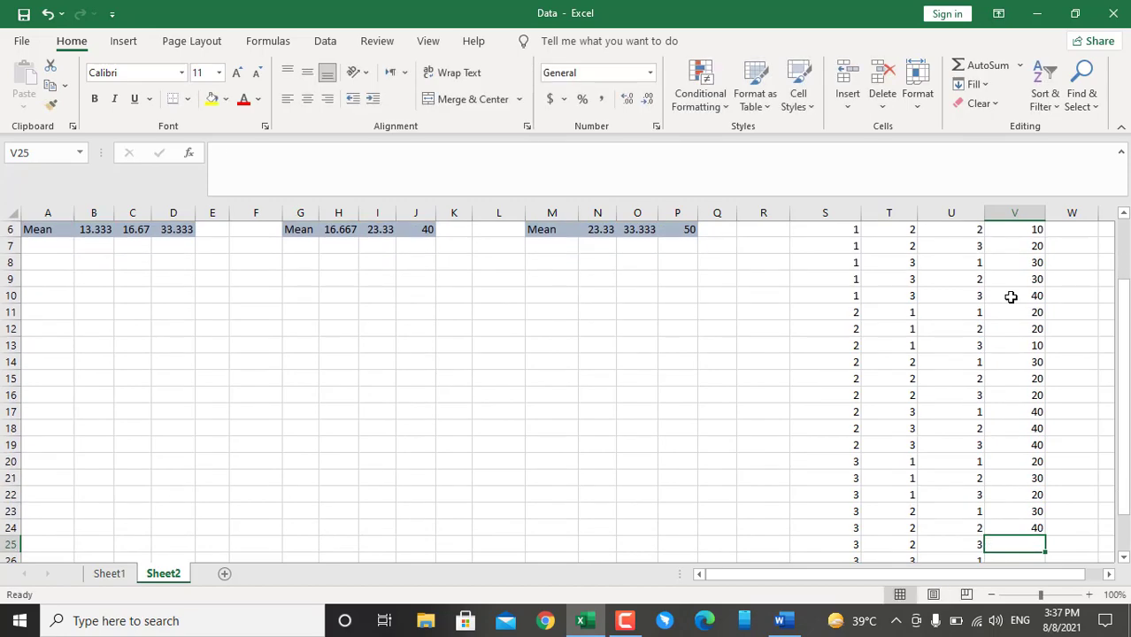
{"action": "type", "text": "30"}
{"action": "key", "text": "Up"}
Check treatment 3's 72 Hrs replication values in the Mortality %age T3 source table.
{"action": "key", "text": "Up"}
{"action": "key", "text": "Up"}
{"action": "key", "text": "Up"}
{"action": "key", "text": "Up"}
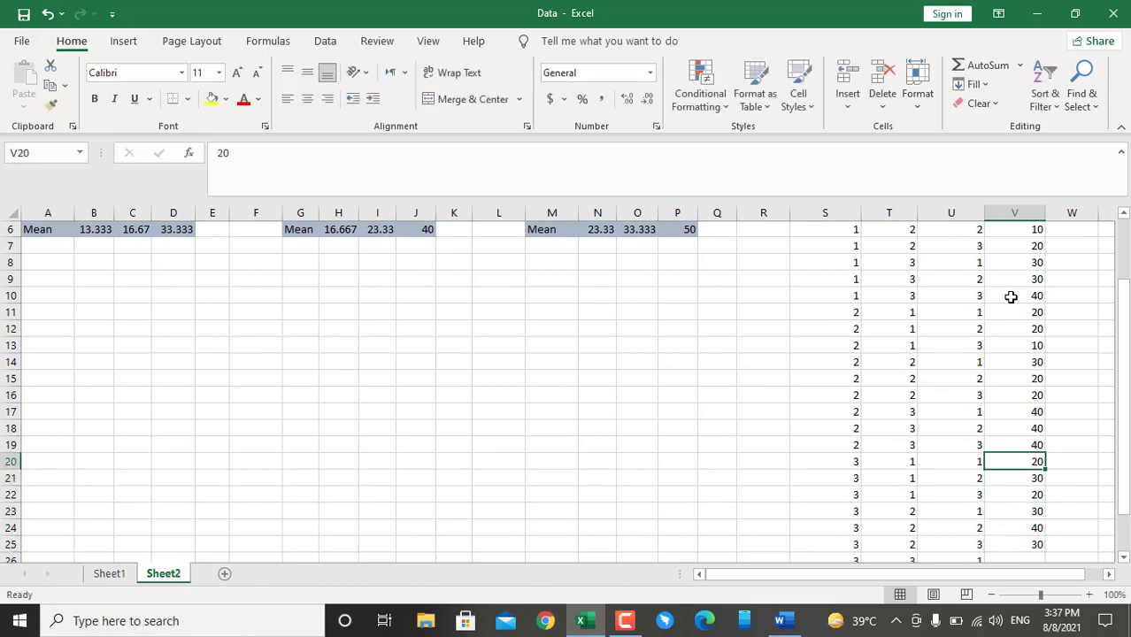
{"action": "key", "text": "Up"}
{"action": "key", "text": "Up"}
{"action": "key", "text": "Up"}
{"action": "key", "text": "Up"}
{"action": "key", "text": "Up"}
{"action": "key", "text": "Up"}
{"action": "key", "text": "Up"}
{"action": "key", "text": "Up"}
{"action": "key", "text": "Up"}
{"action": "key", "text": "Up"}
{"action": "key", "text": "Up"}
{"action": "key", "text": "Up"}
{"action": "key", "text": "Up"}
{"action": "key", "text": "Up"}
{"action": "key", "text": "Up"}
{"action": "key", "text": "Up"}
{"action": "key", "text": "Up"}
{"action": "key", "text": "Up"}
{"action": "key", "text": "Up"}
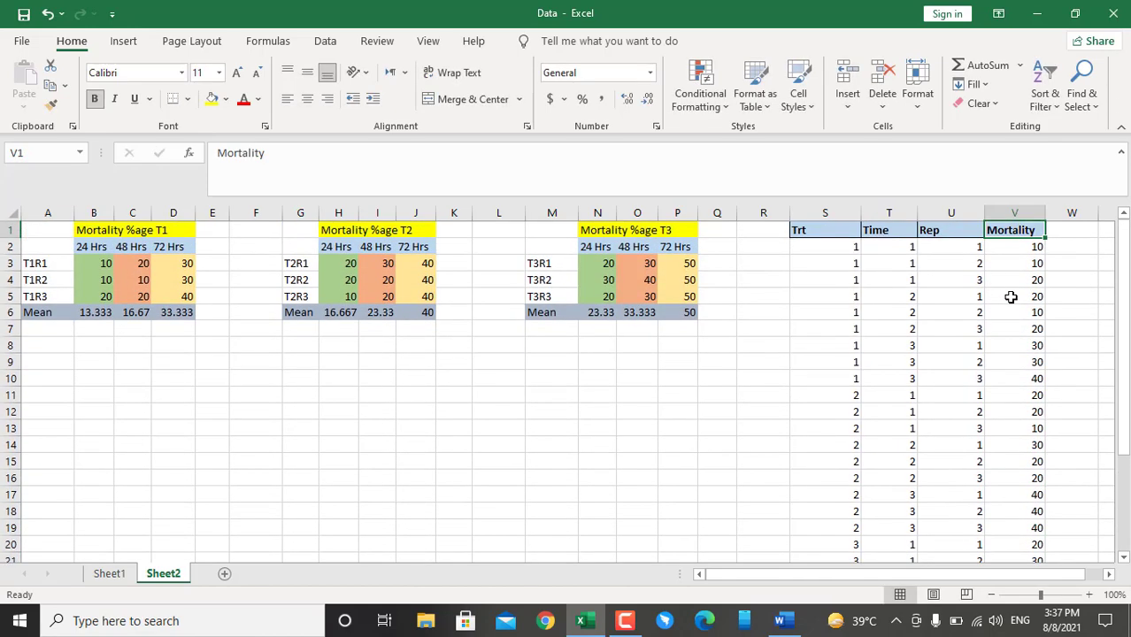
Enter treatment 3's 72 Hrs mortality value 50 for all three replications in the Mortality column, cells V26 to V28.
{"action": "key", "text": "Down"}
{"action": "key", "text": "Down"}
{"action": "key", "text": "Down"}
{"action": "key", "text": "Down"}
{"action": "key", "text": "Down"}
{"action": "key", "text": "Down"}
{"action": "key", "text": "Down"}
{"action": "key", "text": "Down"}
{"action": "key", "text": "Down"}
{"action": "key", "text": "Down"}
{"action": "key", "text": "Down"}
{"action": "key", "text": "Down"}
{"action": "key", "text": "Down"}
{"action": "key", "text": "Down"}
{"action": "key", "text": "Down"}
{"action": "key", "text": "Down"}
{"action": "key", "text": "Down"}
{"action": "key", "text": "Down"}
{"action": "key", "text": "Down"}
{"action": "key", "text": "Down"}
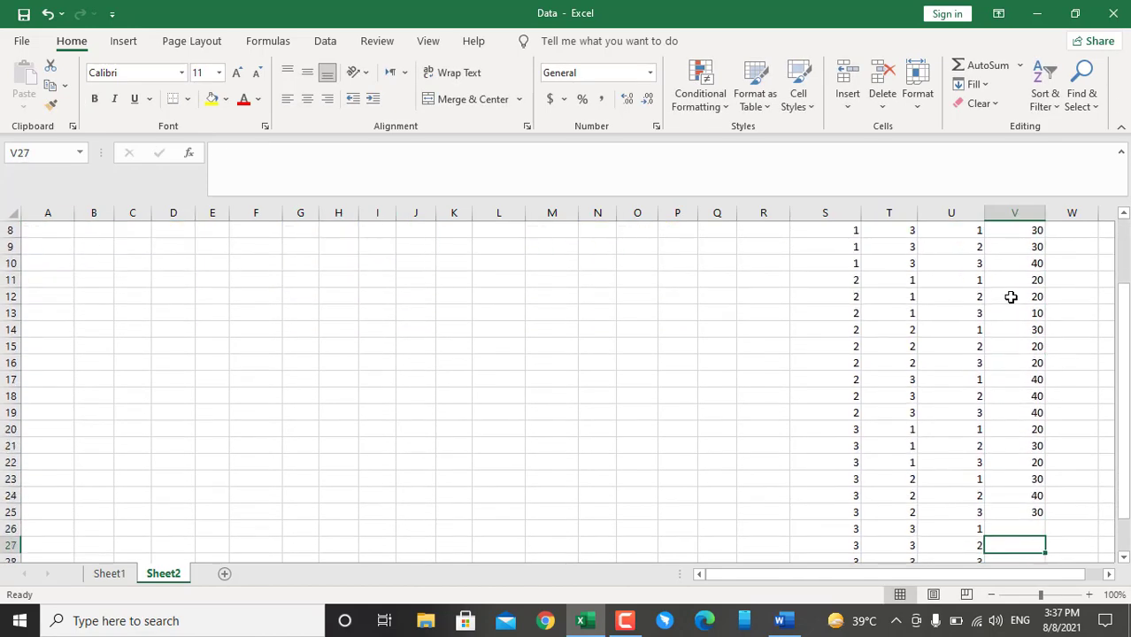
{"action": "key", "text": "Down"}
{"action": "key", "text": "Down"}
{"action": "key", "text": "Down"}
{"action": "key", "text": "Up"}
{"action": "key", "text": "Up"}
{"action": "key", "text": "Up"}
{"action": "key", "text": "Up"}
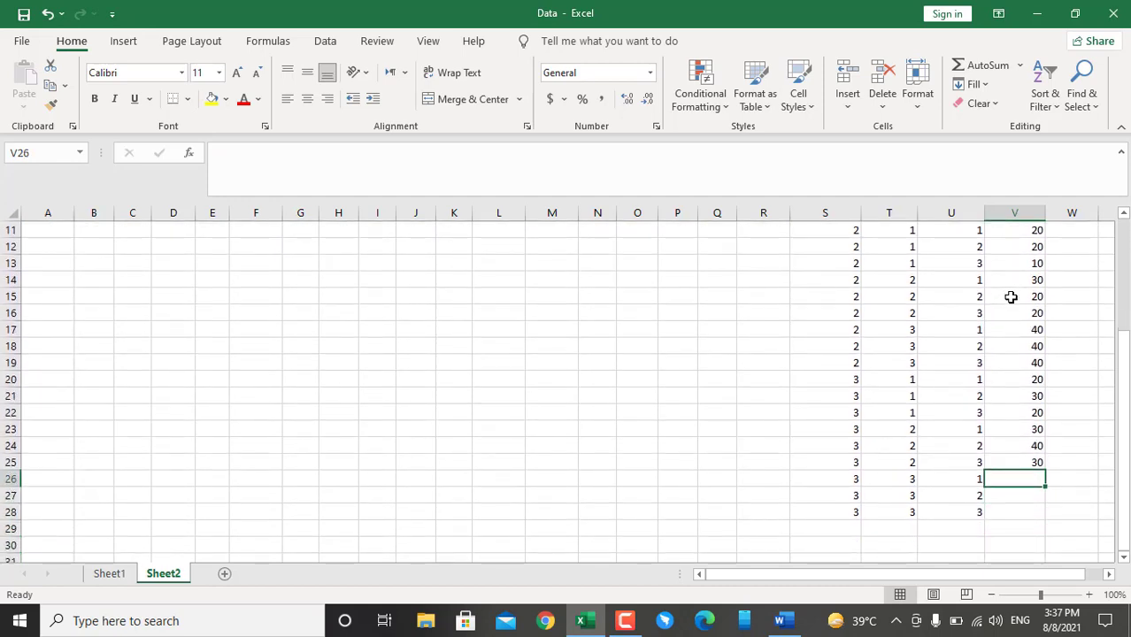
{"action": "type", "text": "50"}
{"action": "key", "text": "Return"}
{"action": "type", "text": "5"}
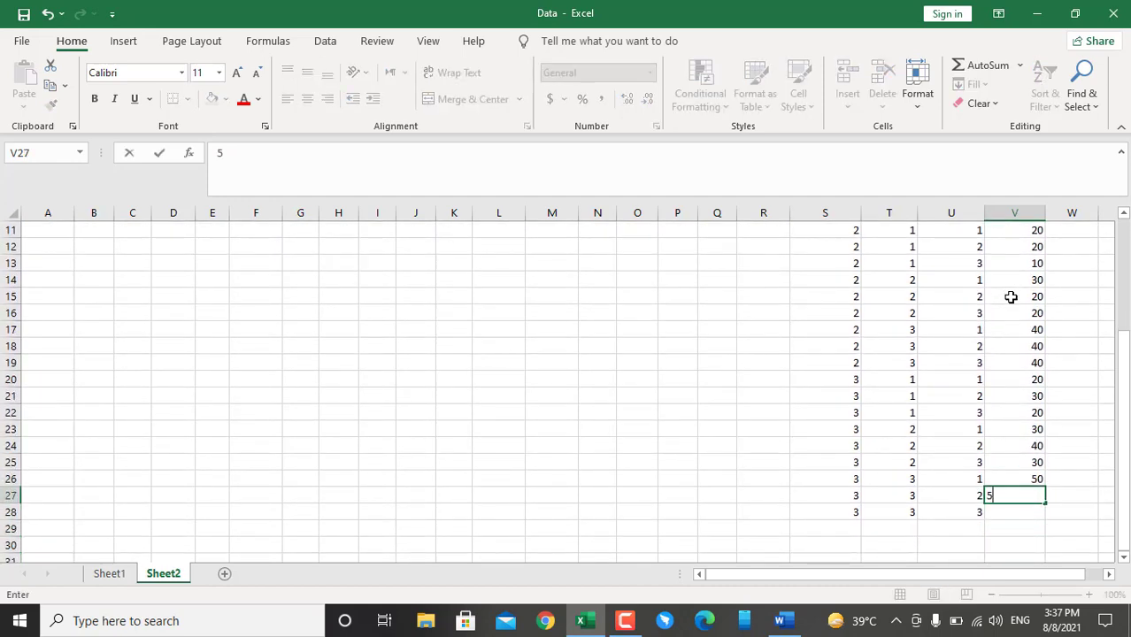
{"action": "type", "text": "0"}
{"action": "key", "text": "Return"}
{"action": "type", "text": "50"}
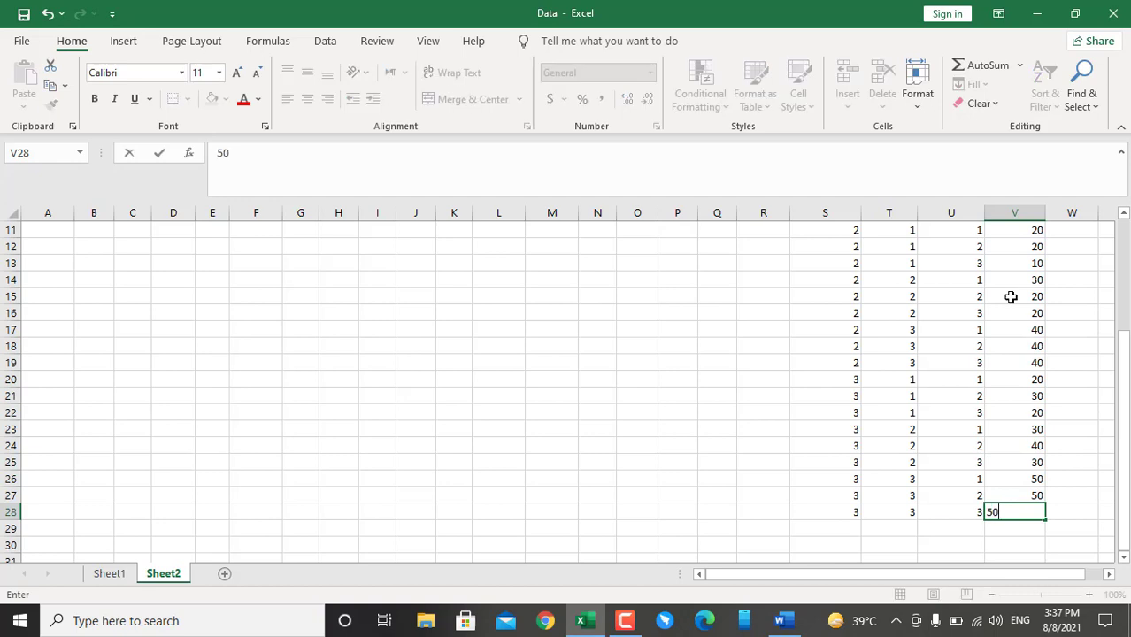
{"action": "key", "text": "Return"}
Copy the complete Trt, Time, Rep and Mortality table with its headers, cells S1 to V28.
{"action": "key", "text": "Up"}
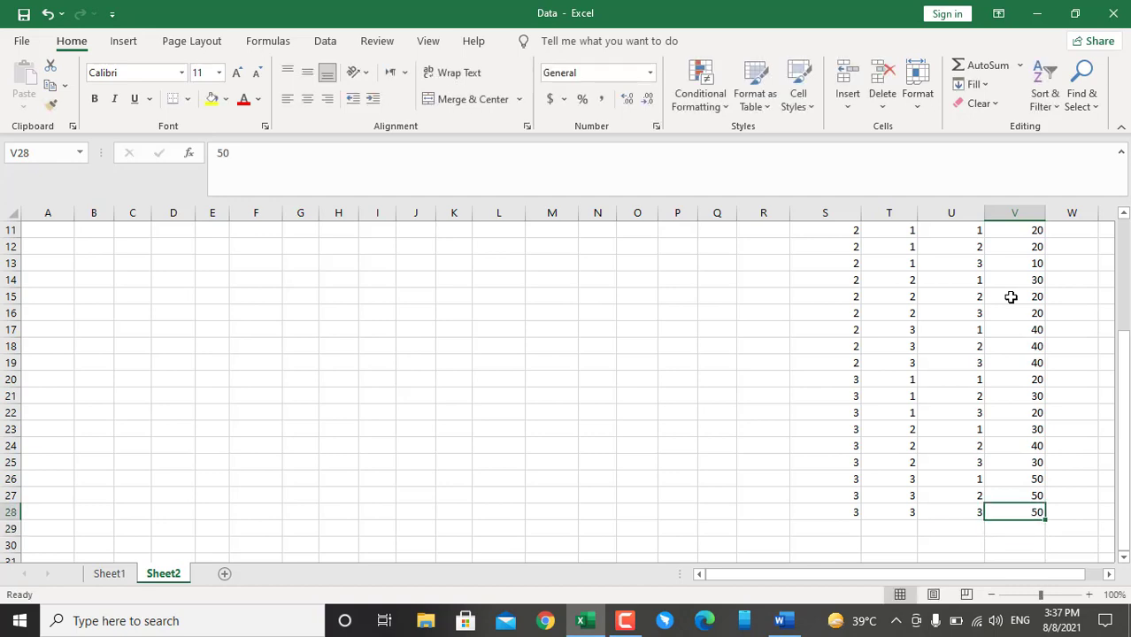
{"action": "key", "text": "shift+Left"}
{"action": "key", "text": "shift+Left"}
{"action": "key", "text": "shift+Left"}
{"action": "key", "text": "shift+Right"}
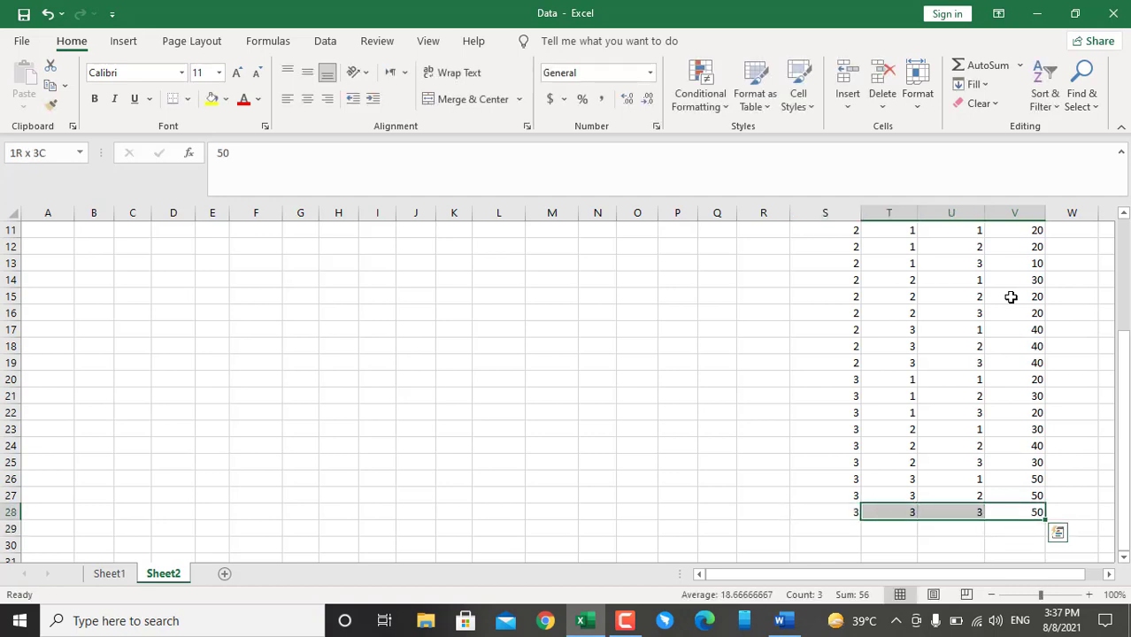
{"action": "key", "text": "shift+Up"}
{"action": "key", "text": "shift+Up"}
{"action": "key", "text": "shift+Up"}
{"action": "key", "text": "shift+Up"}
{"action": "key", "text": "shift+Up"}
{"action": "key", "text": "shift+Up"}
{"action": "key", "text": "shift+Up"}
{"action": "key", "text": "shift+Up"}
{"action": "key", "text": "shift+Up"}
{"action": "key", "text": "shift+Up"}
{"action": "key", "text": "shift+Up"}
{"action": "key", "text": "shift+Up"}
{"action": "key", "text": "shift+Up"}
{"action": "key", "text": "shift+Up"}
{"action": "key", "text": "shift+Up"}
{"action": "key", "text": "shift+Up"}
{"action": "key", "text": "shift+Up"}
{"action": "key", "text": "shift+Up"}
{"action": "key", "text": "shift+Up"}
{"action": "key", "text": "shift+Up"}
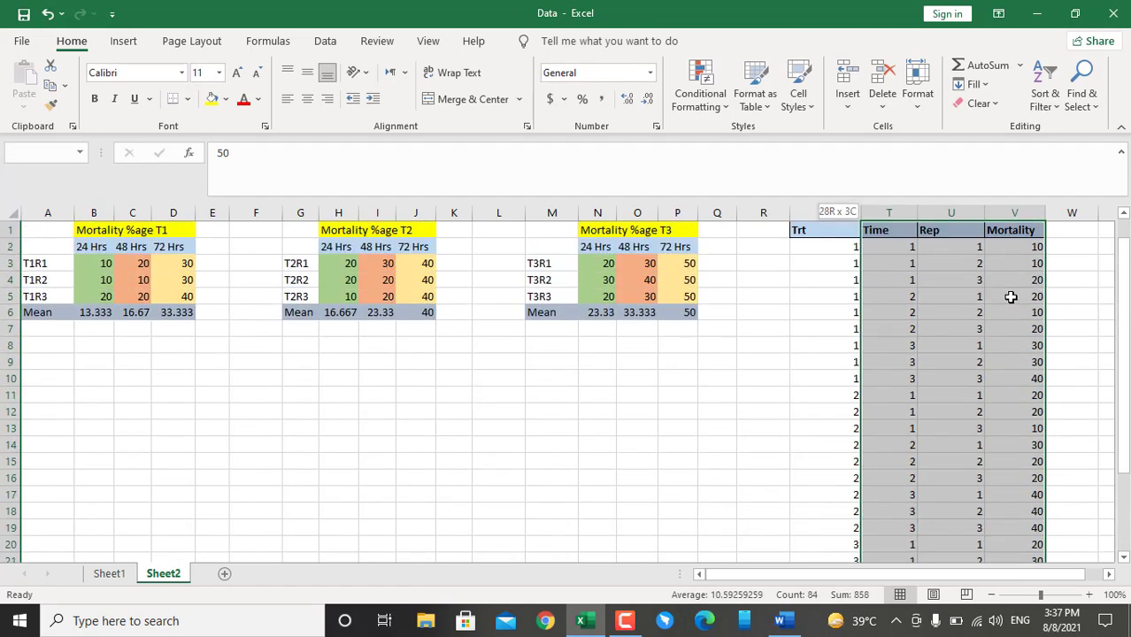
{"action": "key", "text": "shift+Left"}
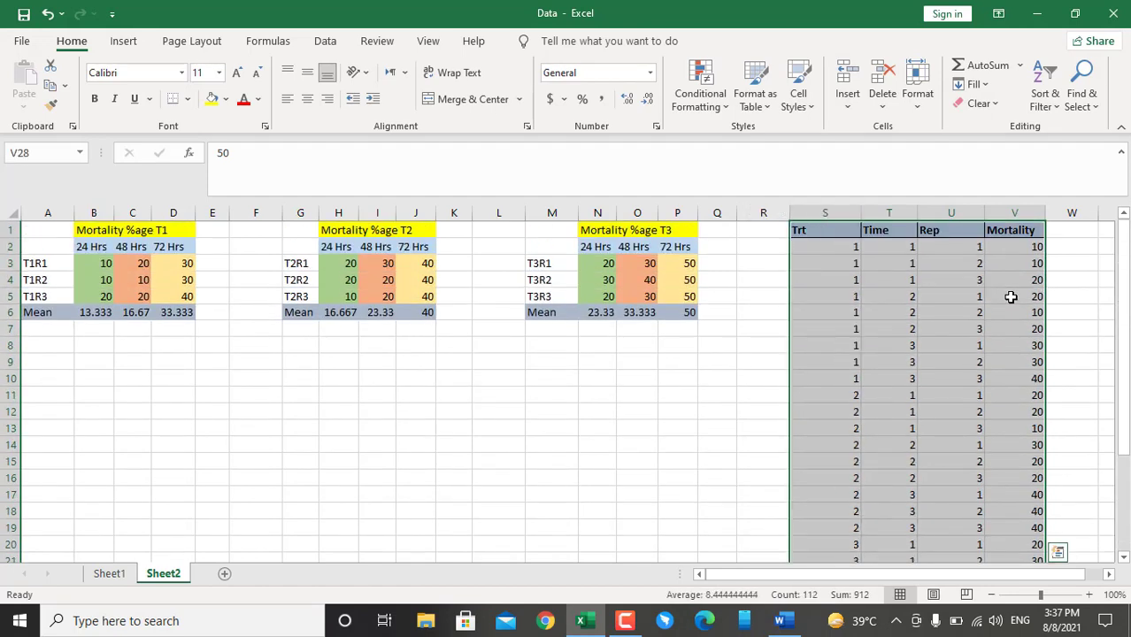
{"action": "key", "text": "ctrl+c"}
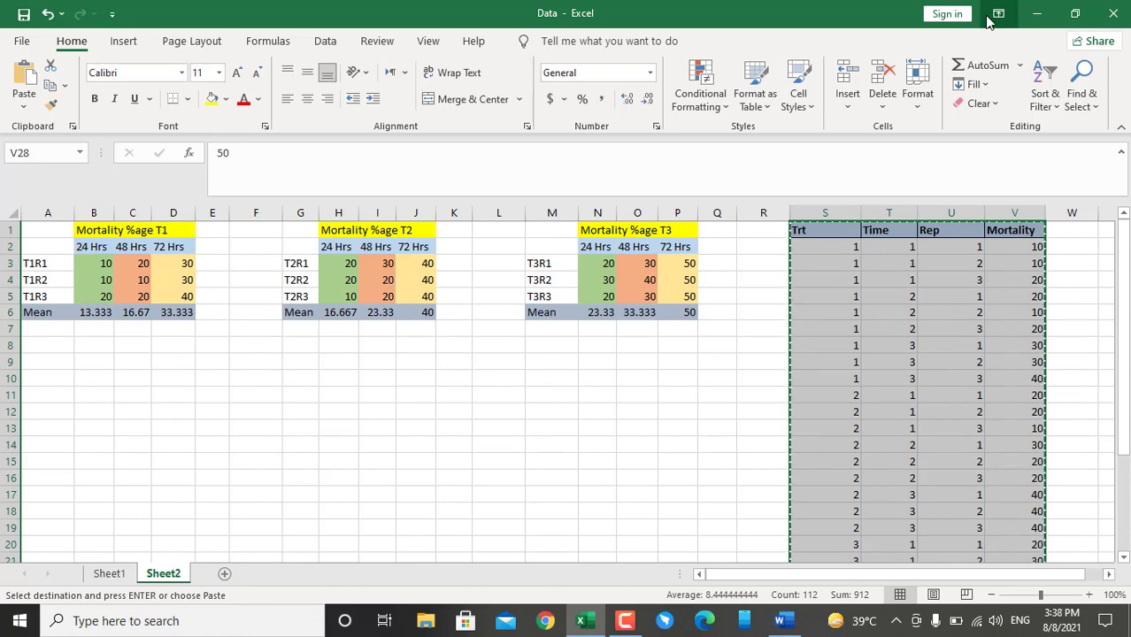
Switch to Statistix 8.1 and paste the copied table with its headers into the empty data sheet.
{"action": "left_click", "coordinate": [1033, 13]}
{"action": "left_click", "coordinate": [1030, 15]}
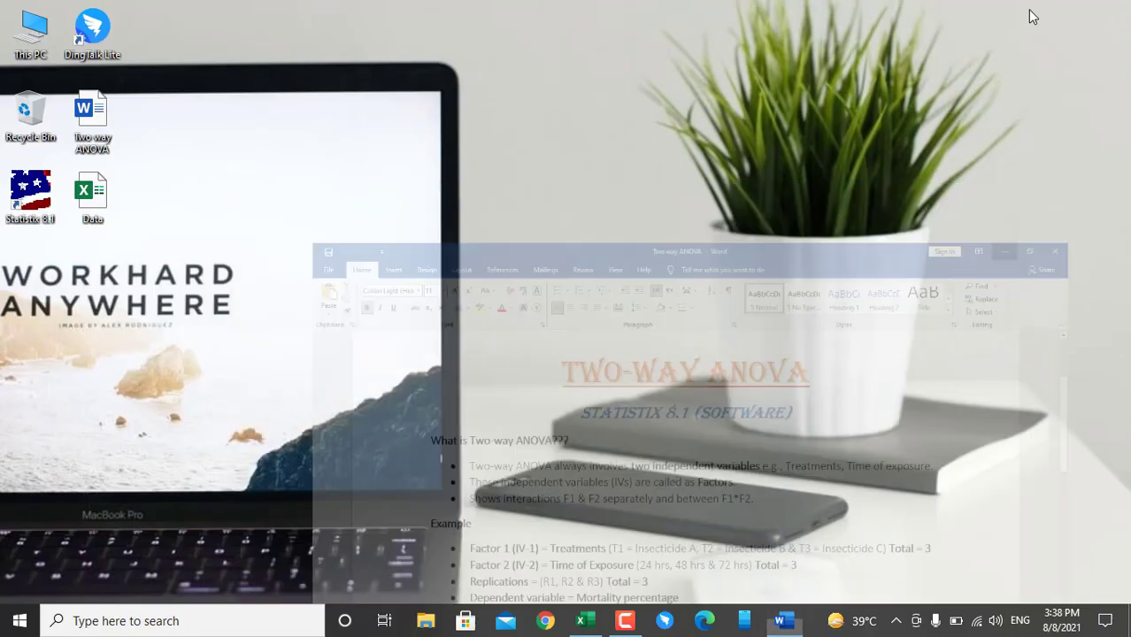
{"action": "double_click", "coordinate": [30, 195]}
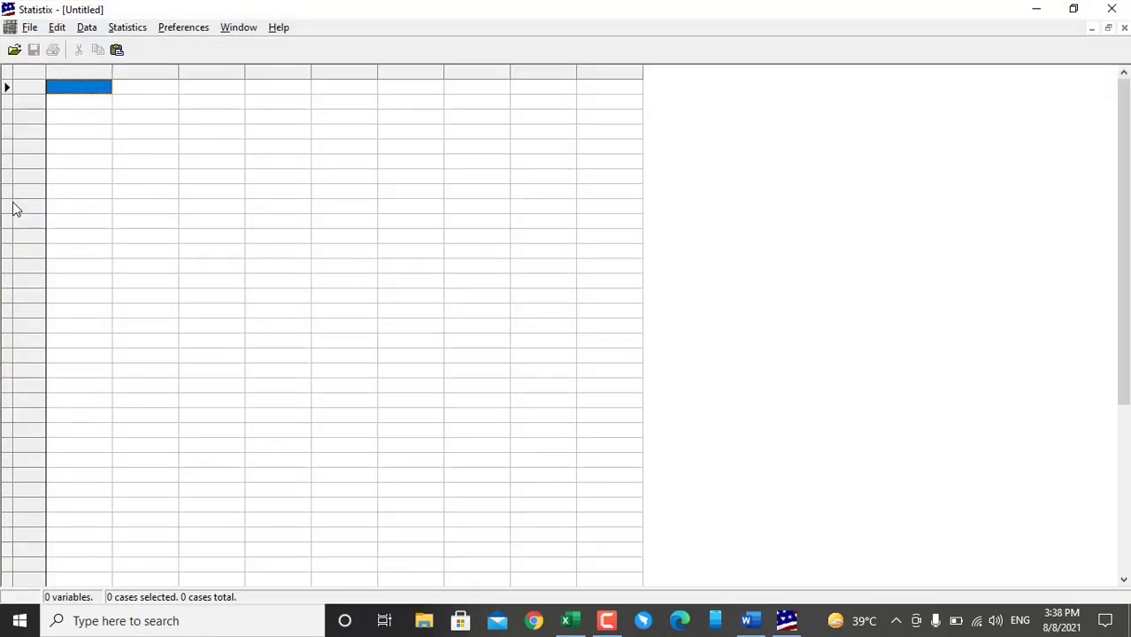
{"action": "key", "text": "ctrl+v"}
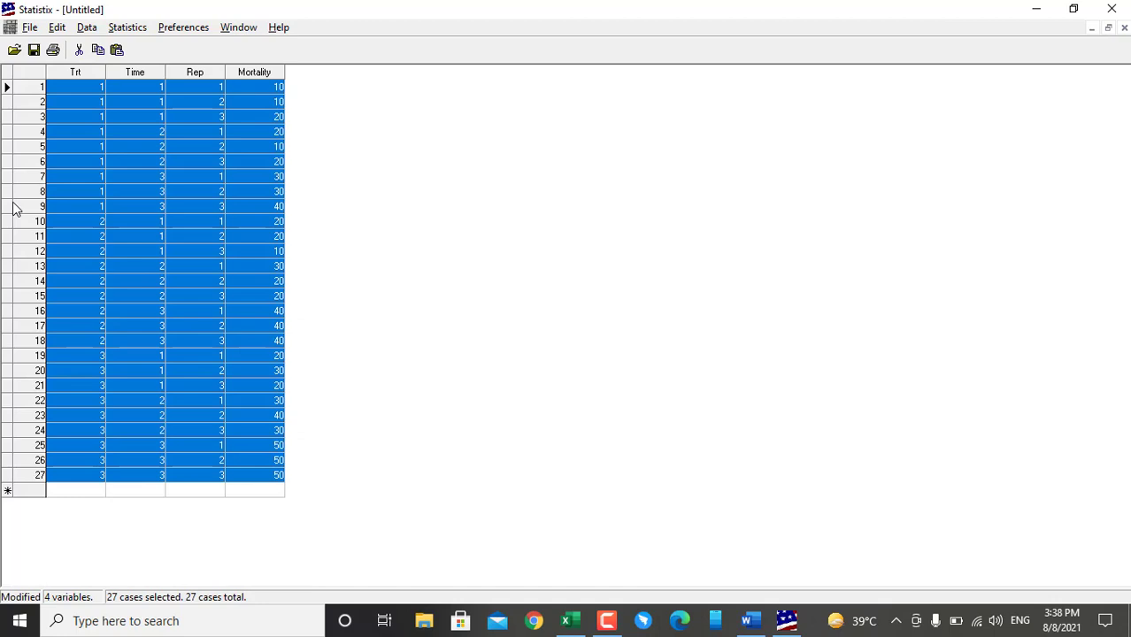
Start a Factorial Design analysis of variance and assign Time and Trt as the treatment variables.
{"action": "left_click", "coordinate": [131, 29]}
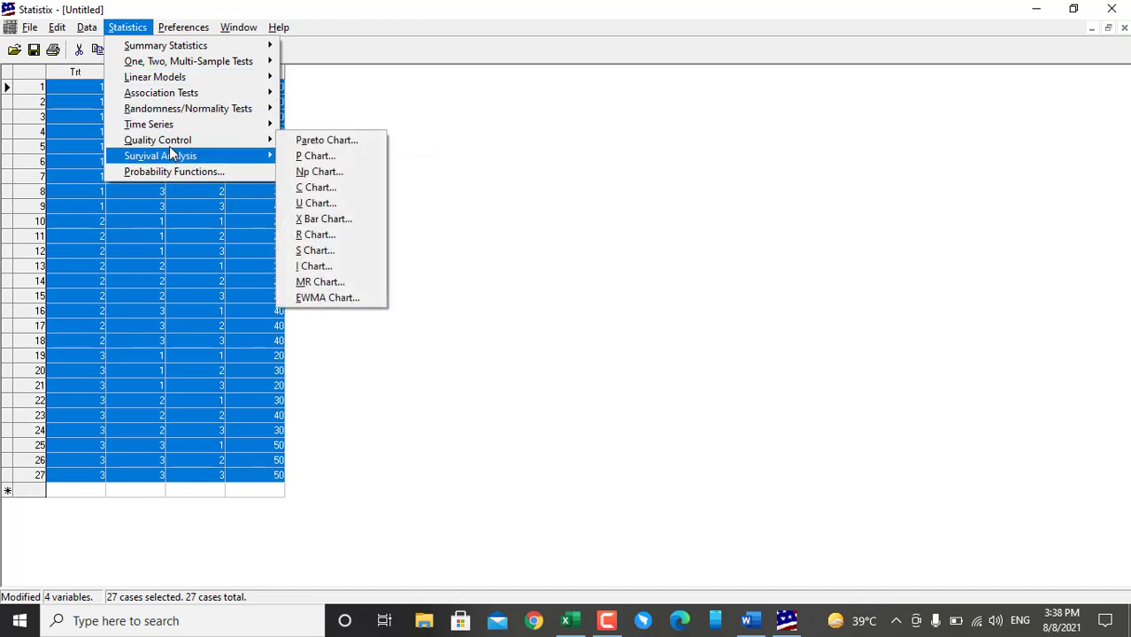
{"action": "mouse_move", "coordinate": [161, 77]}
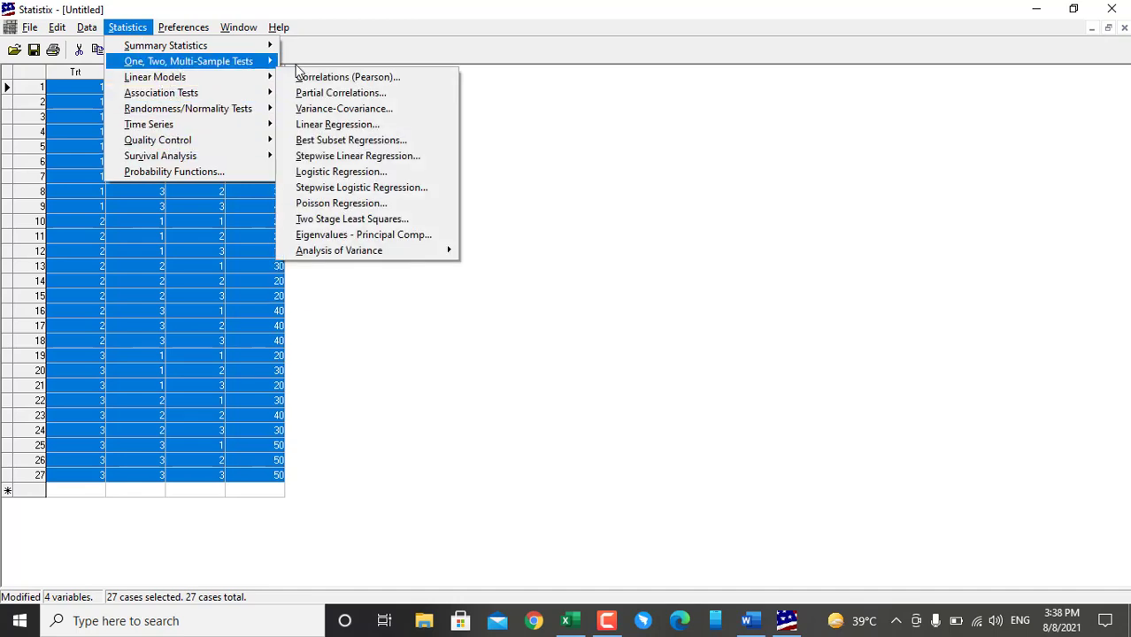
{"action": "mouse_move", "coordinate": [358, 253]}
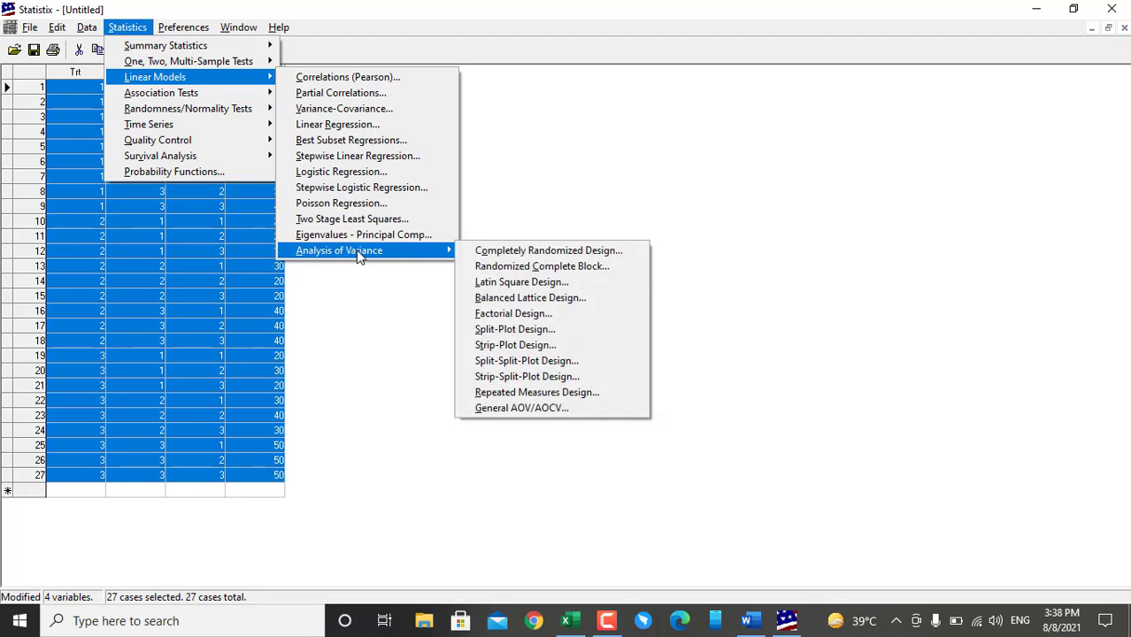
{"action": "left_click", "coordinate": [552, 315]}
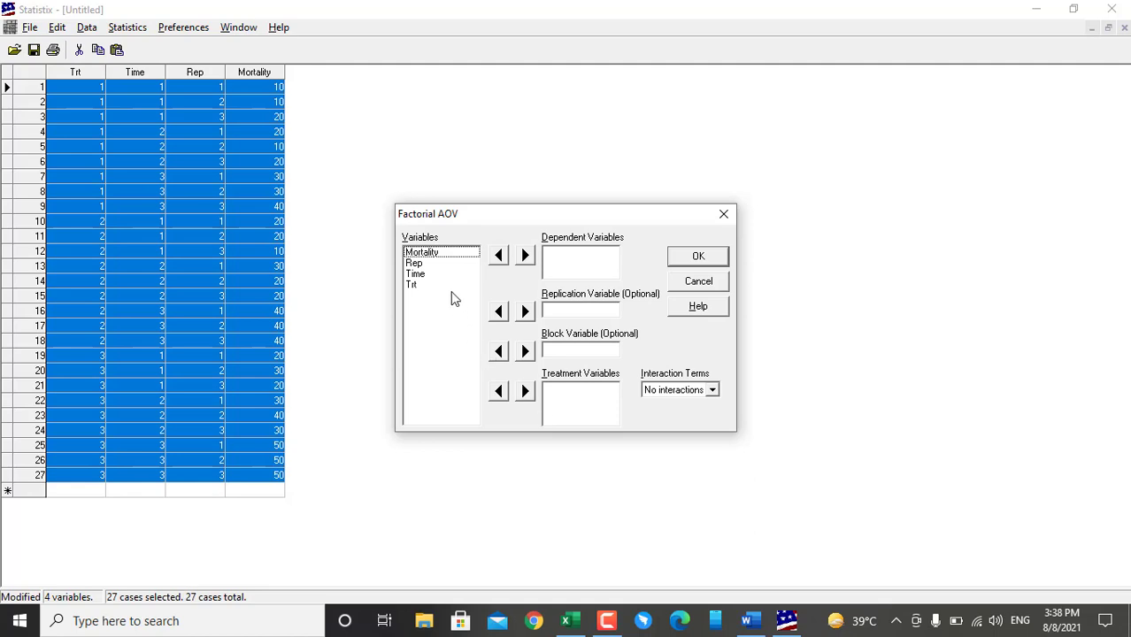
{"action": "left_click", "coordinate": [414, 285]}
{"action": "left_click", "coordinate": [410, 274], "text": "ctrl"}
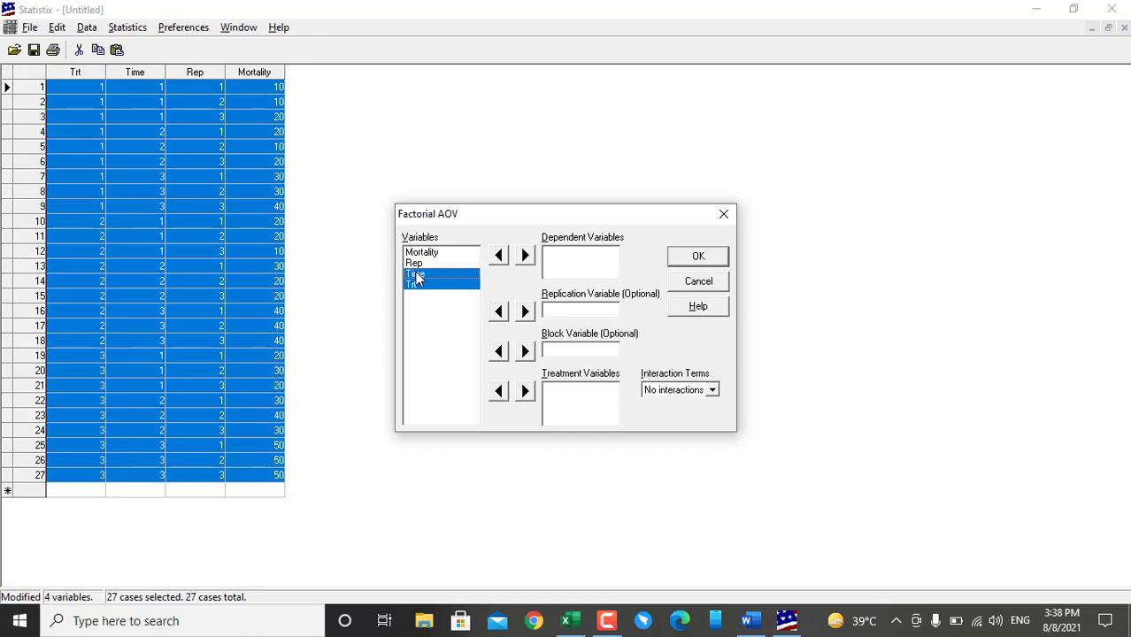
{"action": "left_click", "coordinate": [525, 391]}
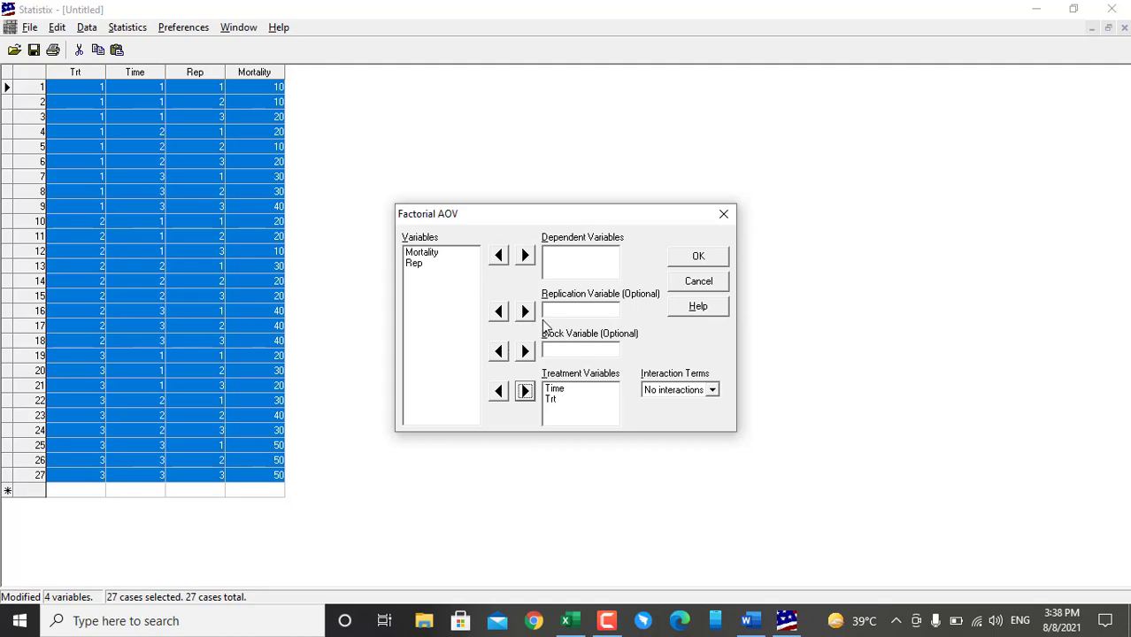
Assign Mortality as the dependent variable, set the interaction terms to Up to 2-way, and run the factorial AOV.
{"action": "left_click", "coordinate": [425, 253]}
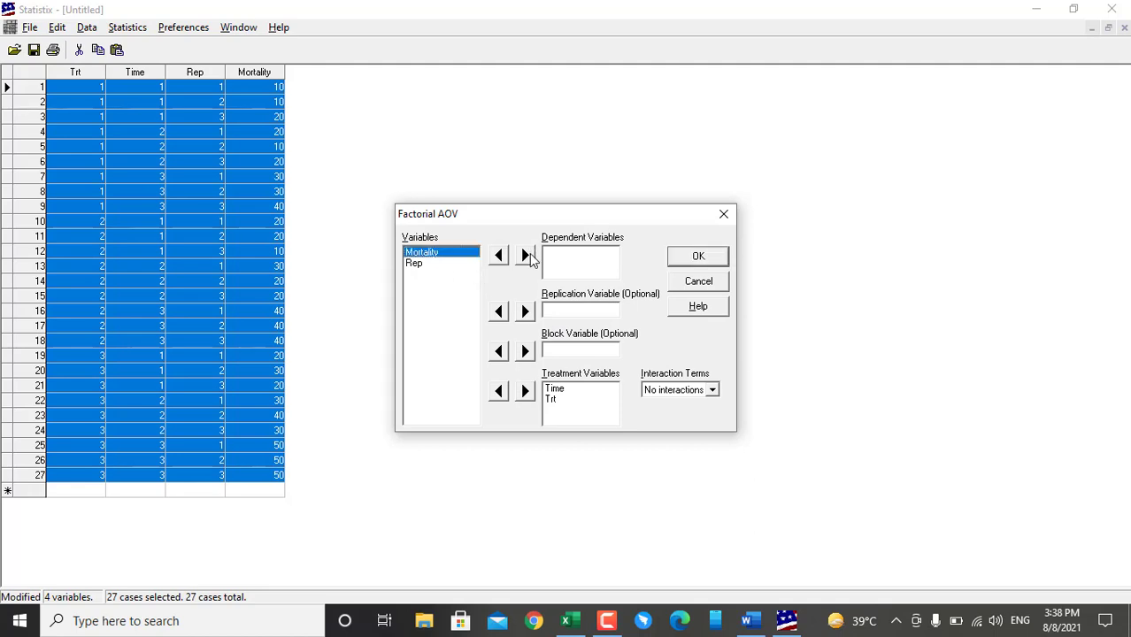
{"action": "left_click", "coordinate": [525, 256]}
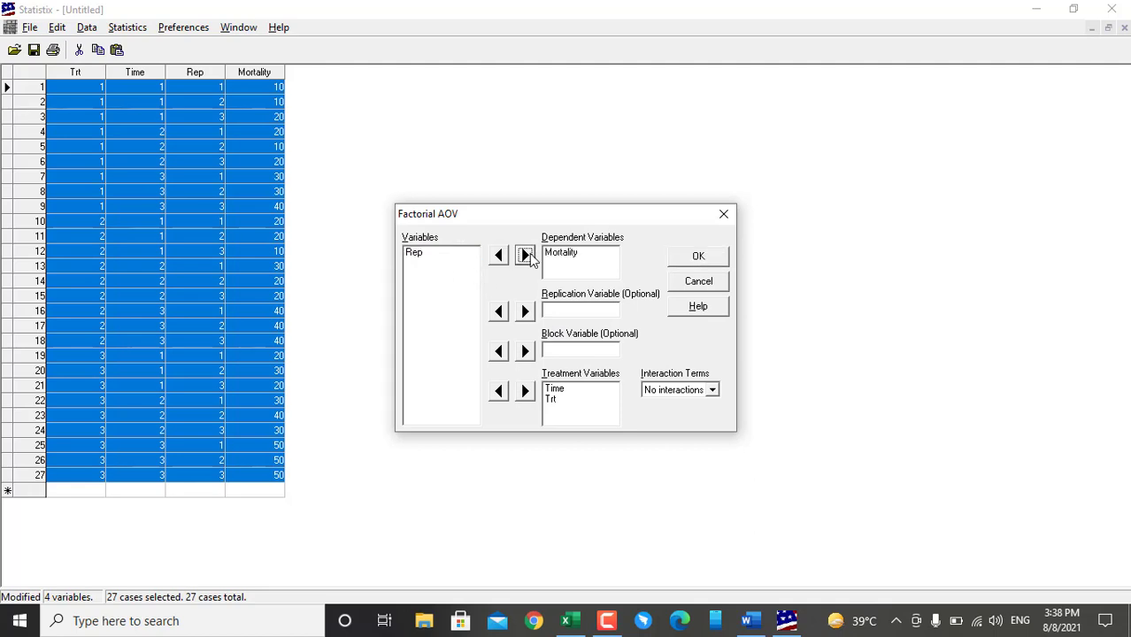
{"action": "left_click", "coordinate": [659, 392]}
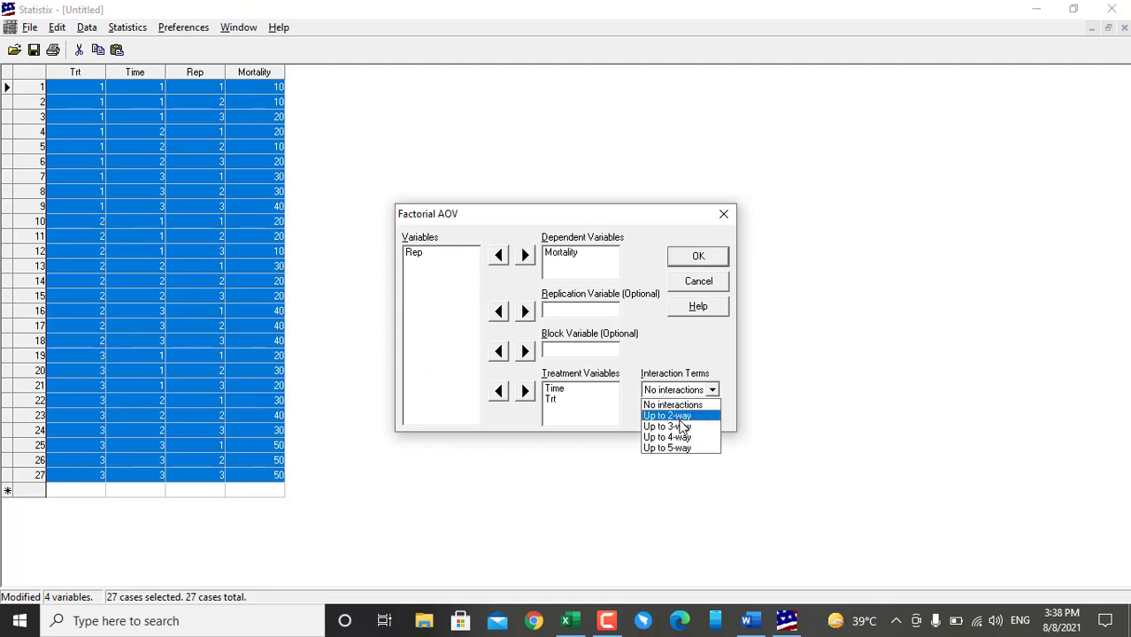
{"action": "left_click", "coordinate": [679, 417]}
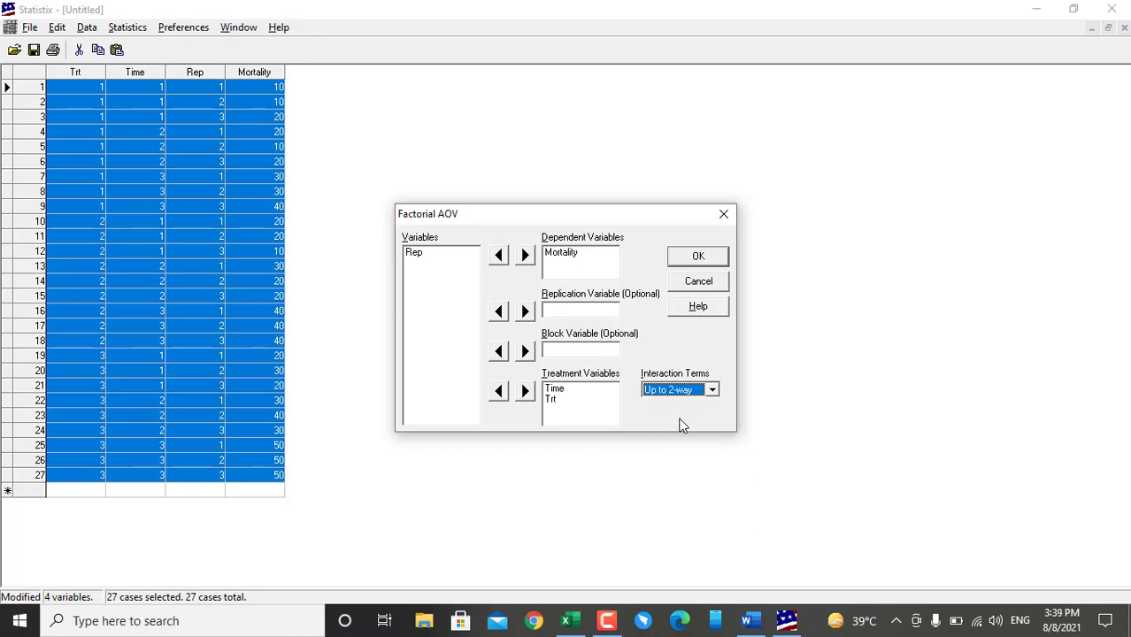
{"action": "left_click", "coordinate": [707, 257]}
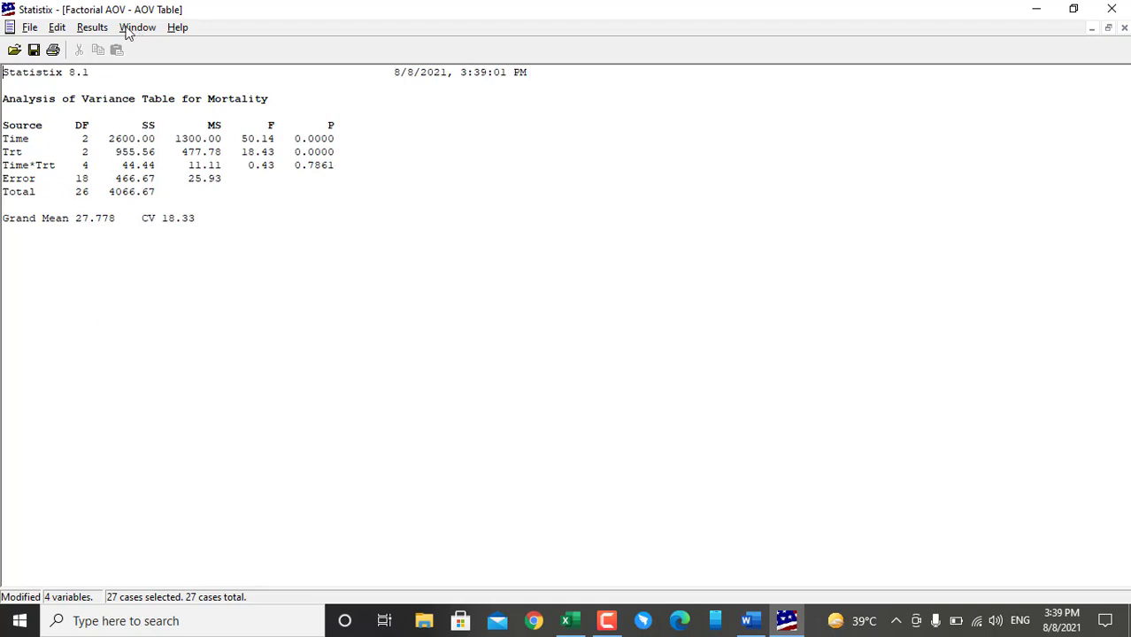
Run Tukey HSD all-pairwise comparisons at alpha 0.05 for the Time, Trt and Time*Trt terms.
{"action": "left_click", "coordinate": [92, 30]}
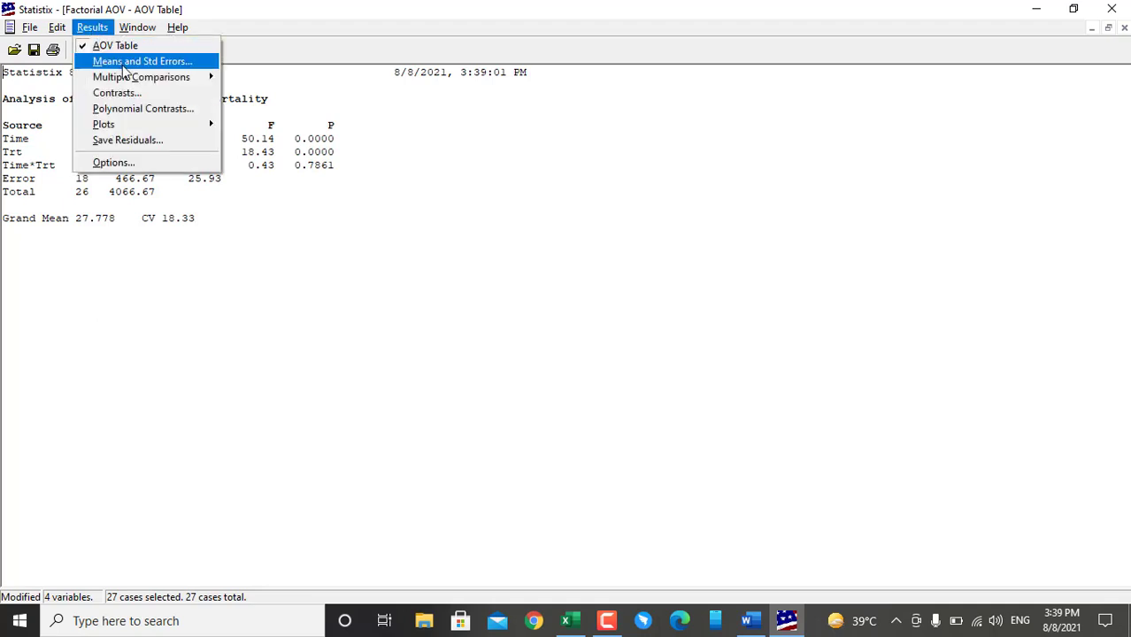
{"action": "mouse_move", "coordinate": [127, 82]}
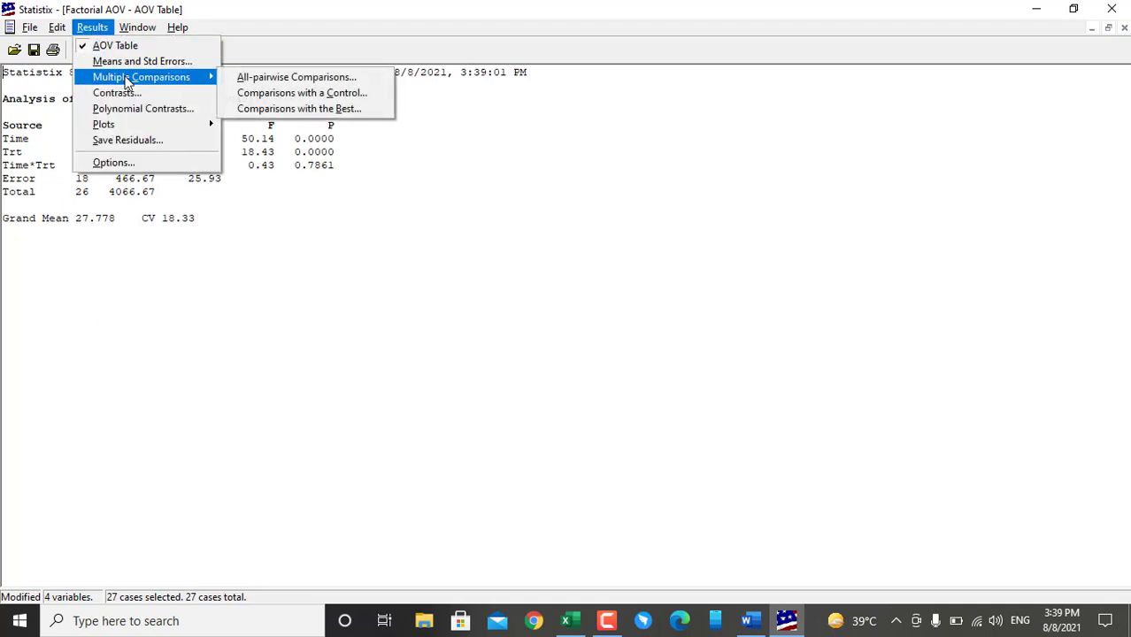
{"action": "left_click", "coordinate": [263, 77]}
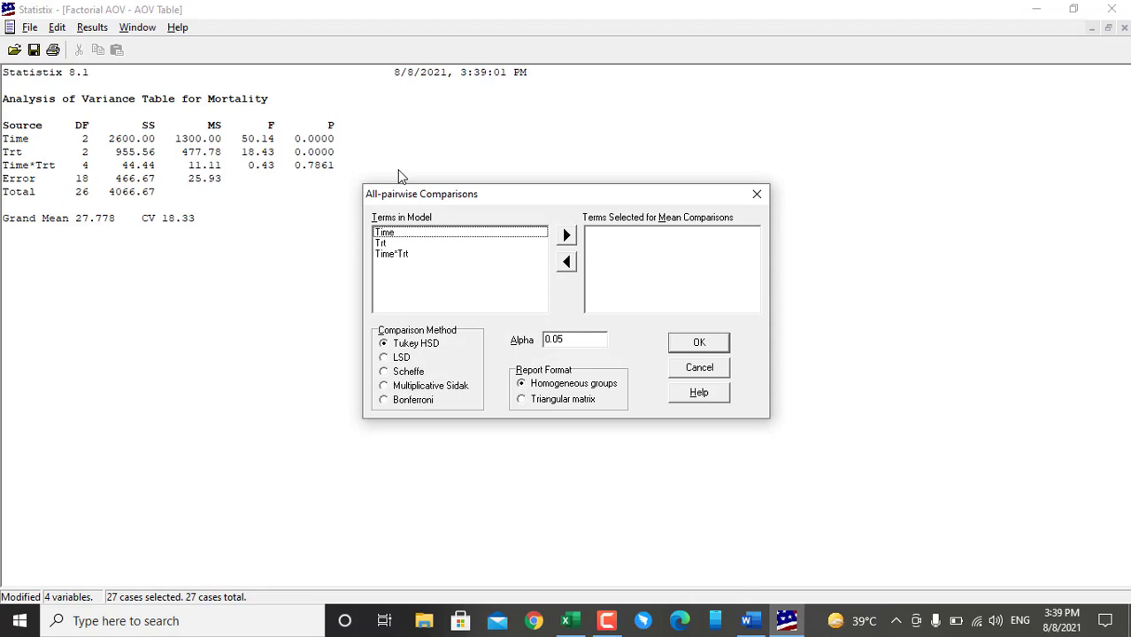
{"action": "left_click", "coordinate": [413, 235]}
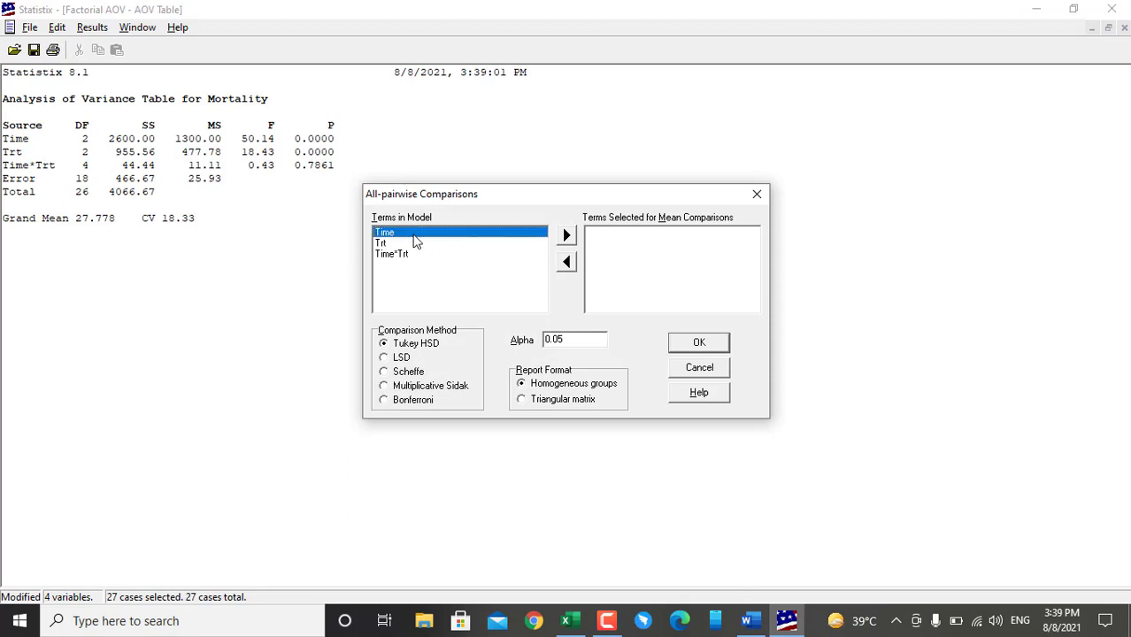
{"action": "left_click", "coordinate": [386, 245], "text": "shift"}
{"action": "left_click", "coordinate": [390, 256], "text": "shift"}
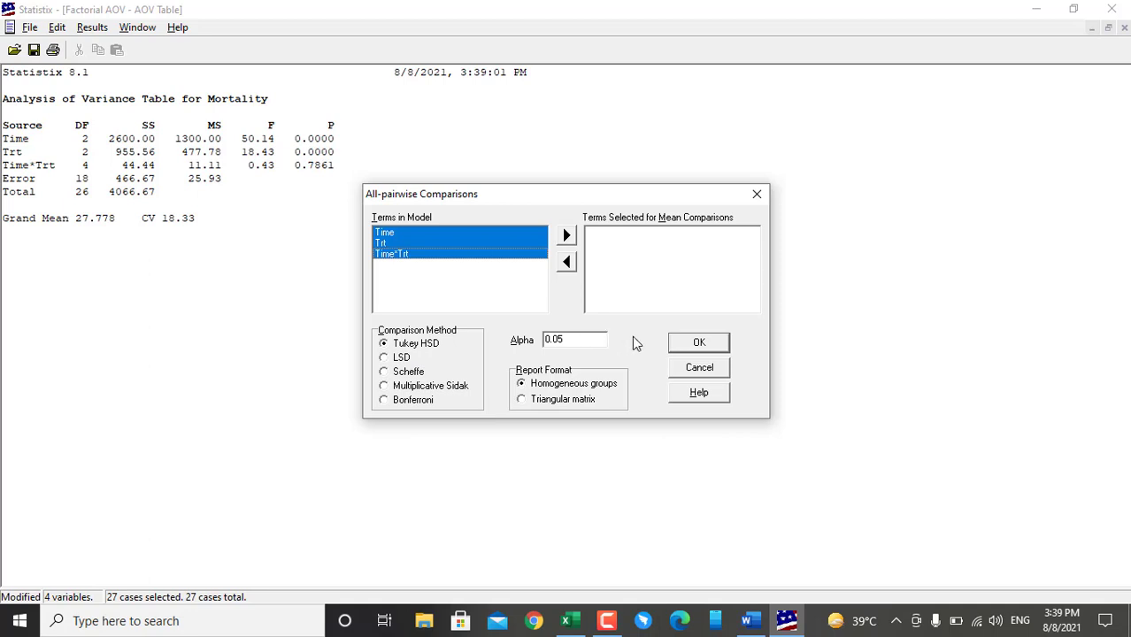
{"action": "left_click", "coordinate": [697, 342]}
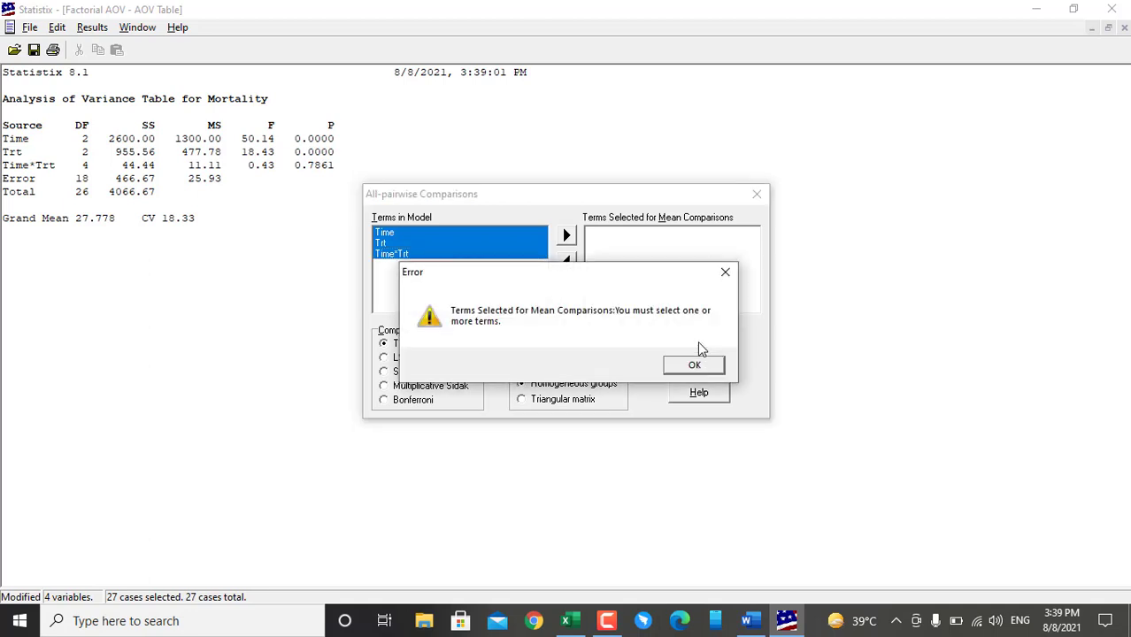
{"action": "left_click", "coordinate": [699, 364]}
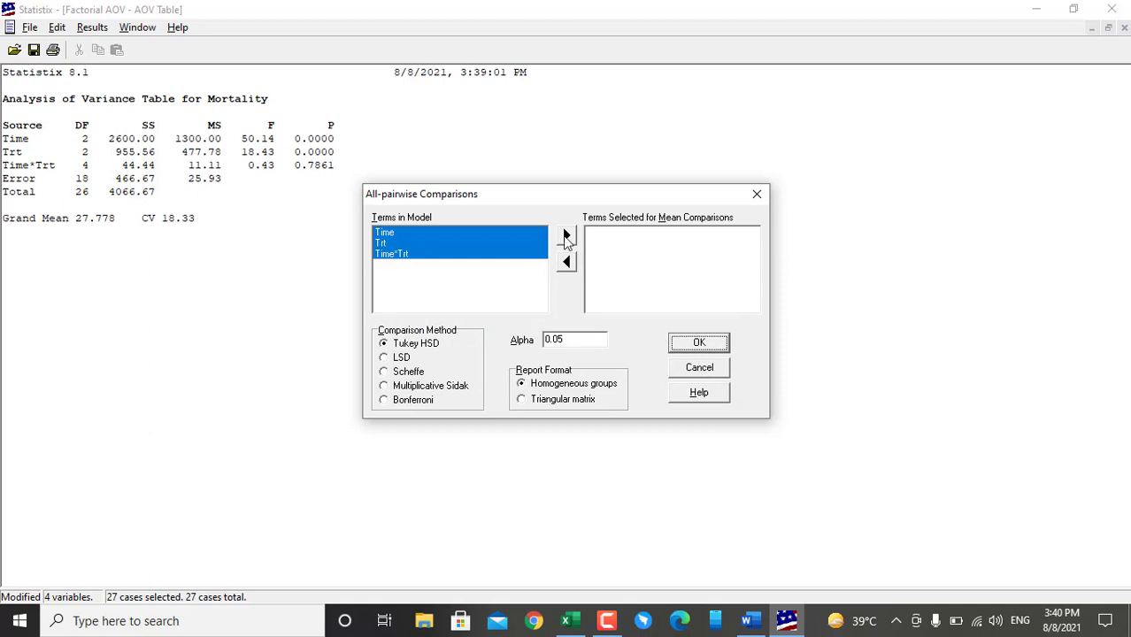
{"action": "left_click", "coordinate": [567, 237]}
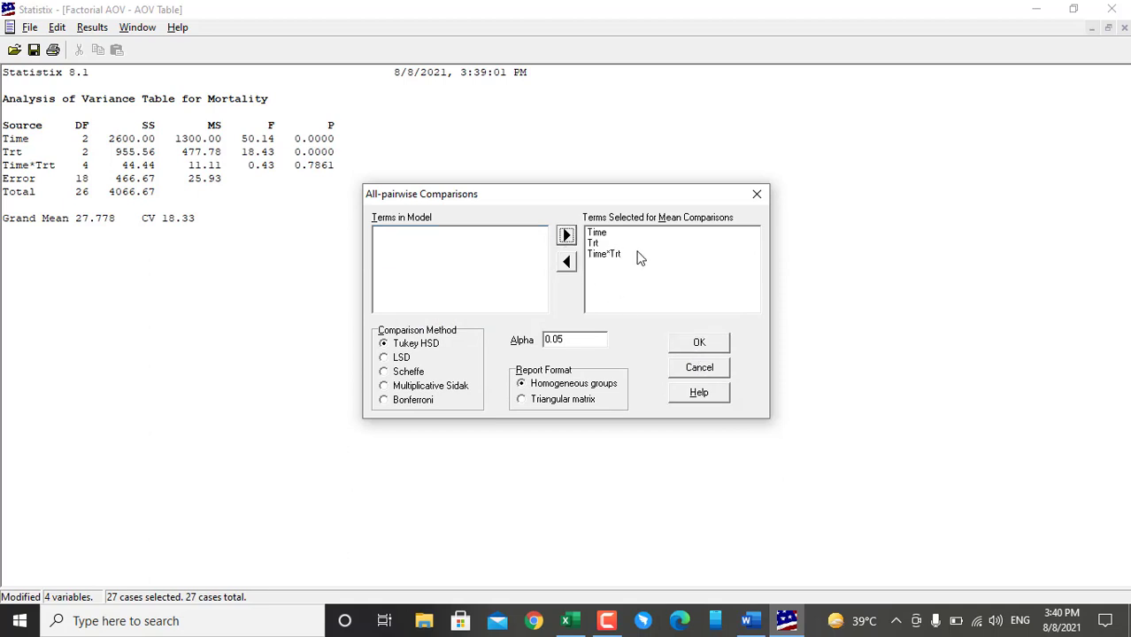
{"action": "left_click", "coordinate": [694, 347]}
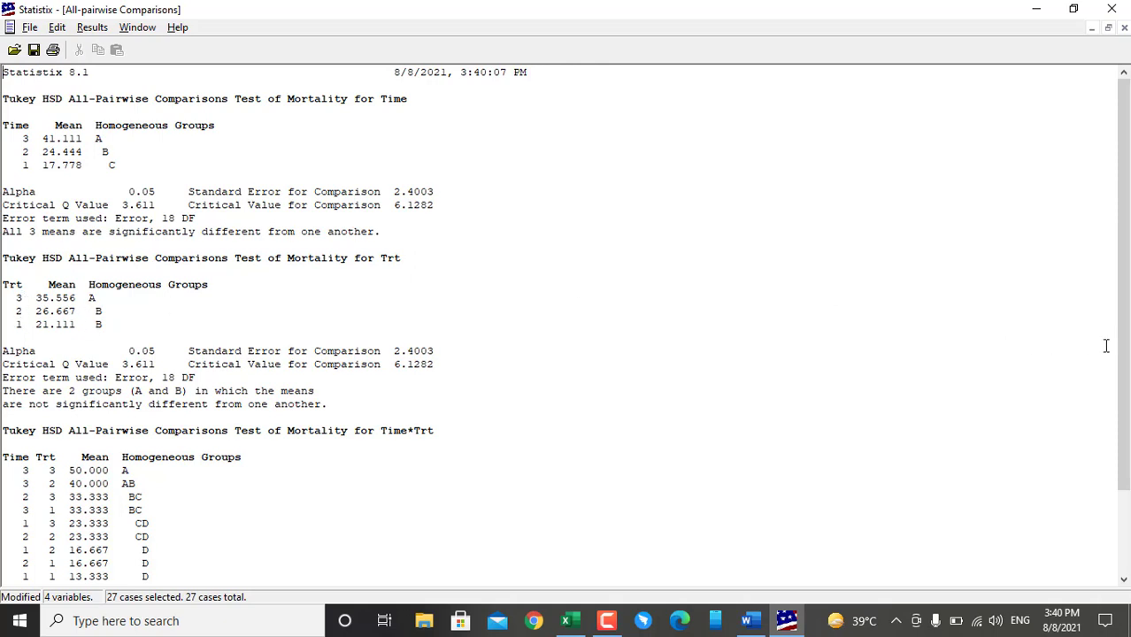
Examine the pairwise comparison groups for Trt and Time*Trt, and return to the AOV table.
{"action": "scroll", "coordinate": [1124, 356], "scroll_direction": "down", "scroll_amount": 3}
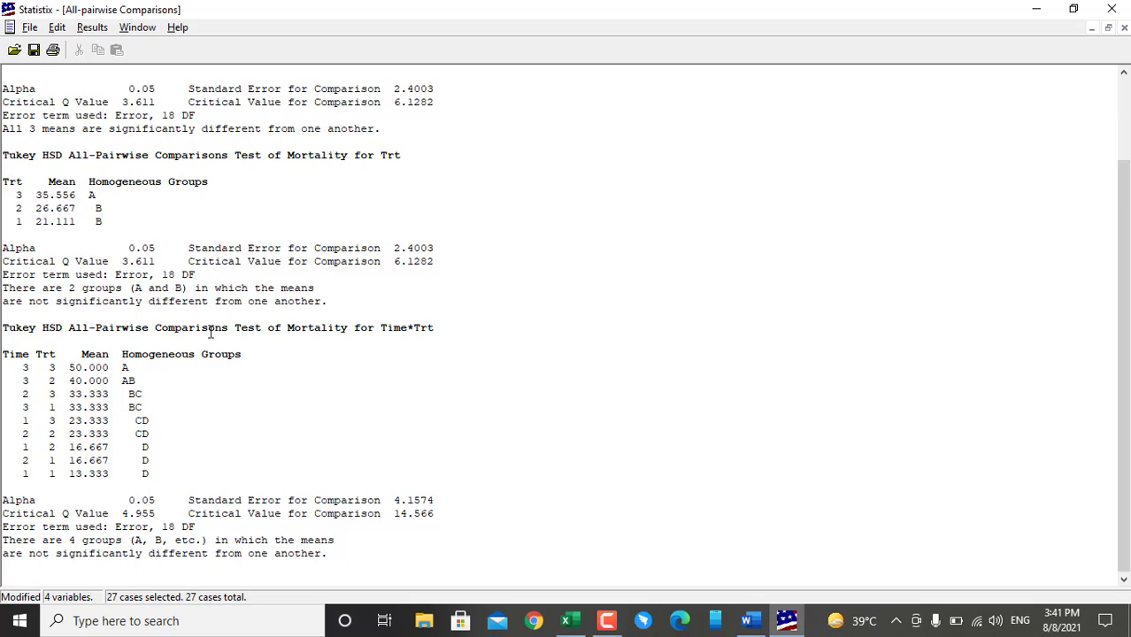
{"action": "left_click", "coordinate": [99, 30]}
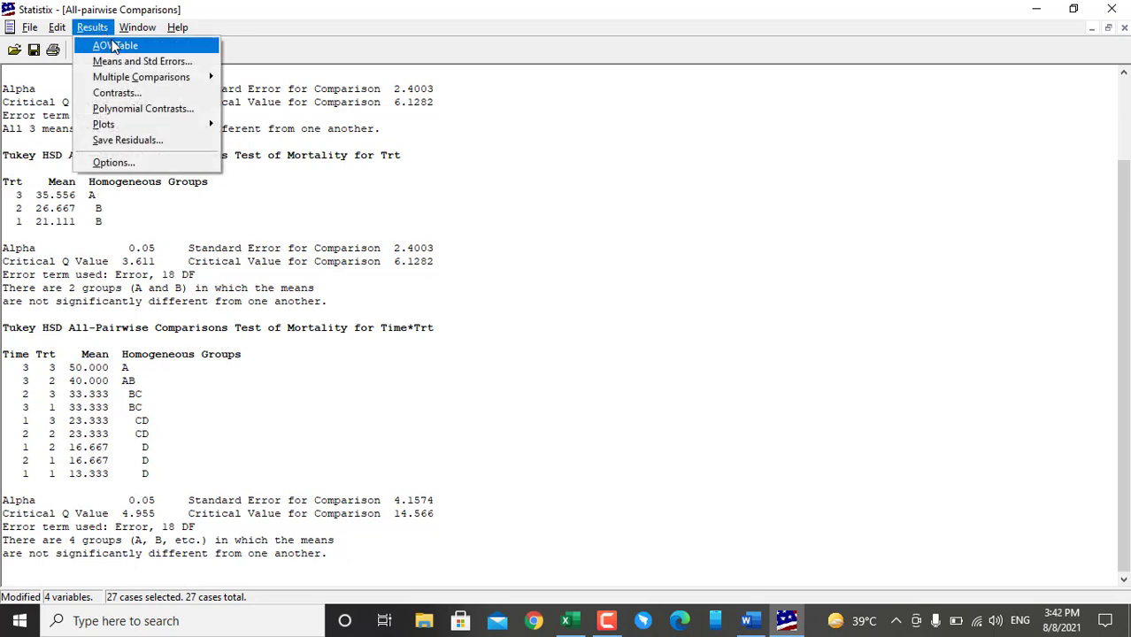
{"action": "left_click", "coordinate": [108, 45]}
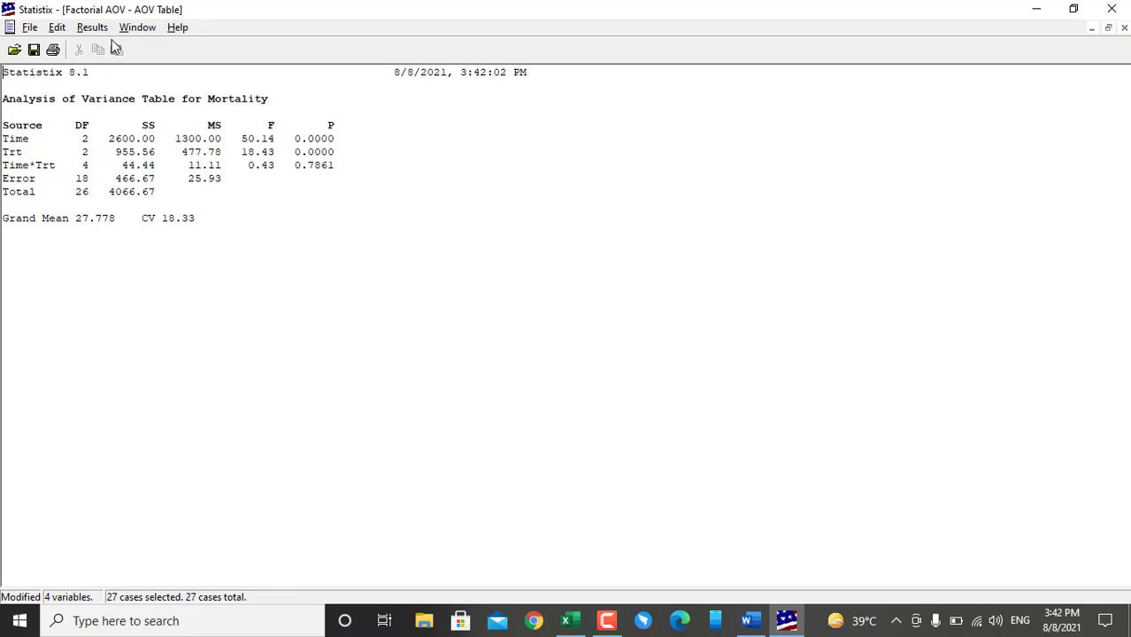